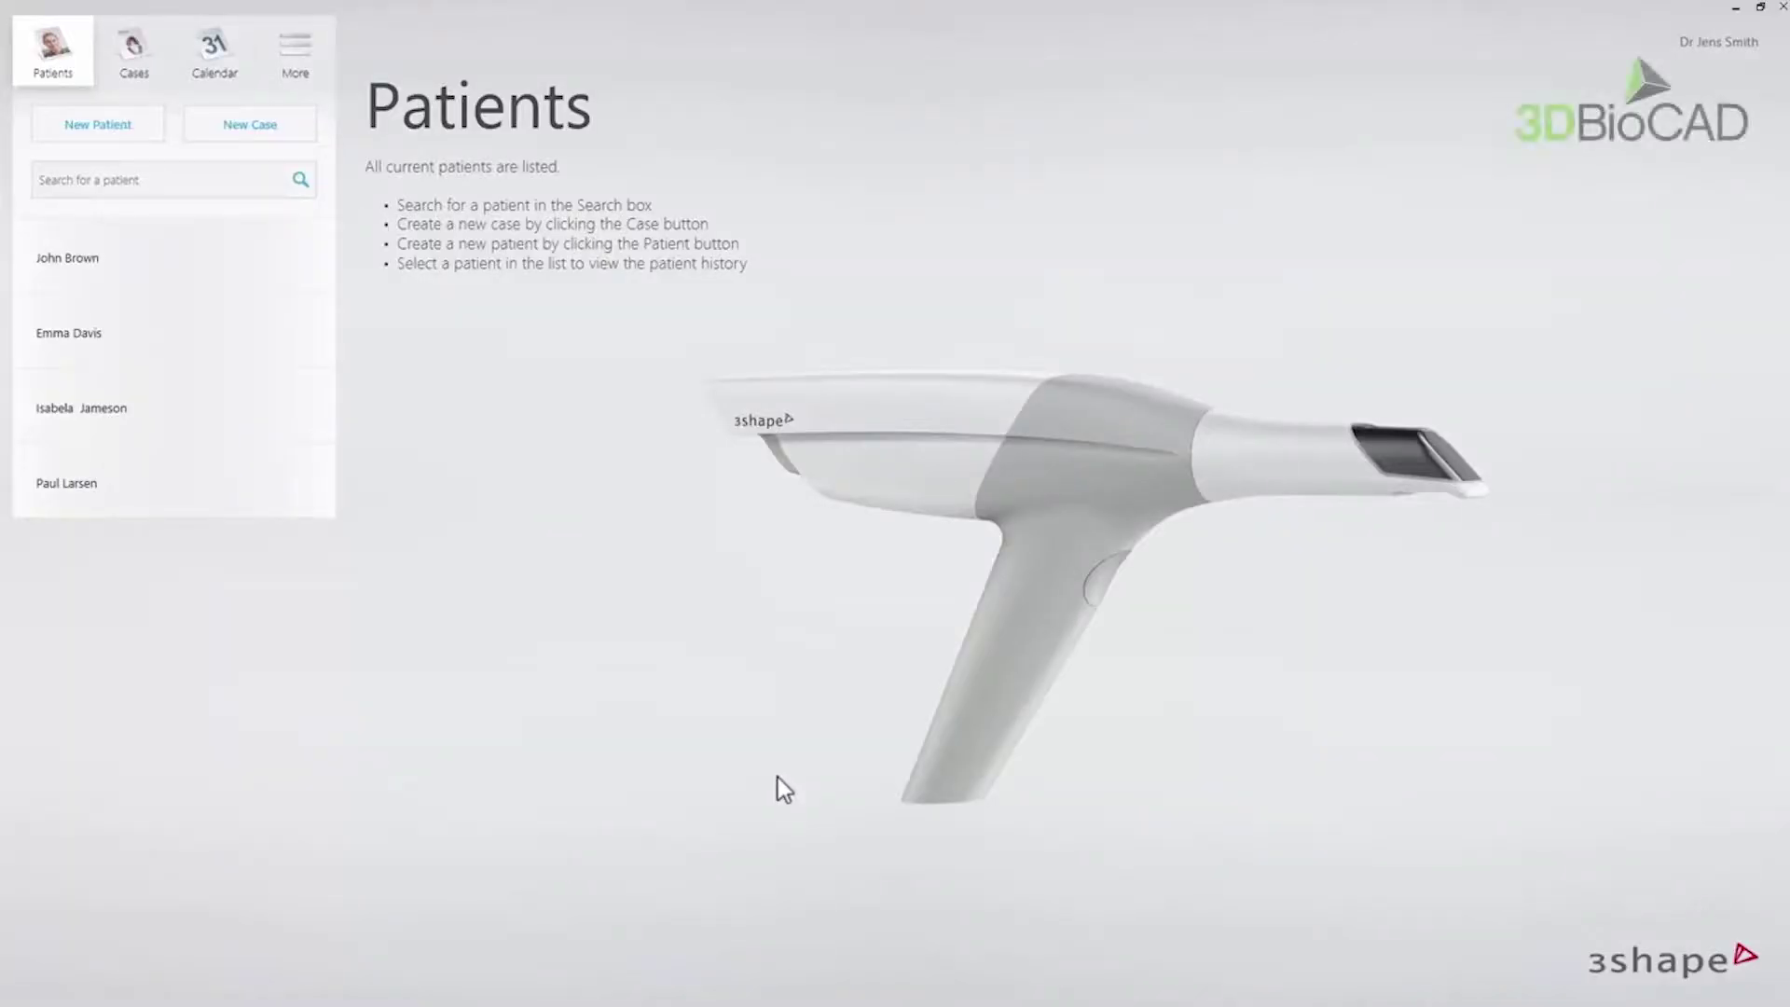
- Create a new patient with the patient's first and last name, then start a new case
{"action": "left_click", "coordinate": [154, 125]}
{"action": "left_click", "coordinate": [813, 451]}
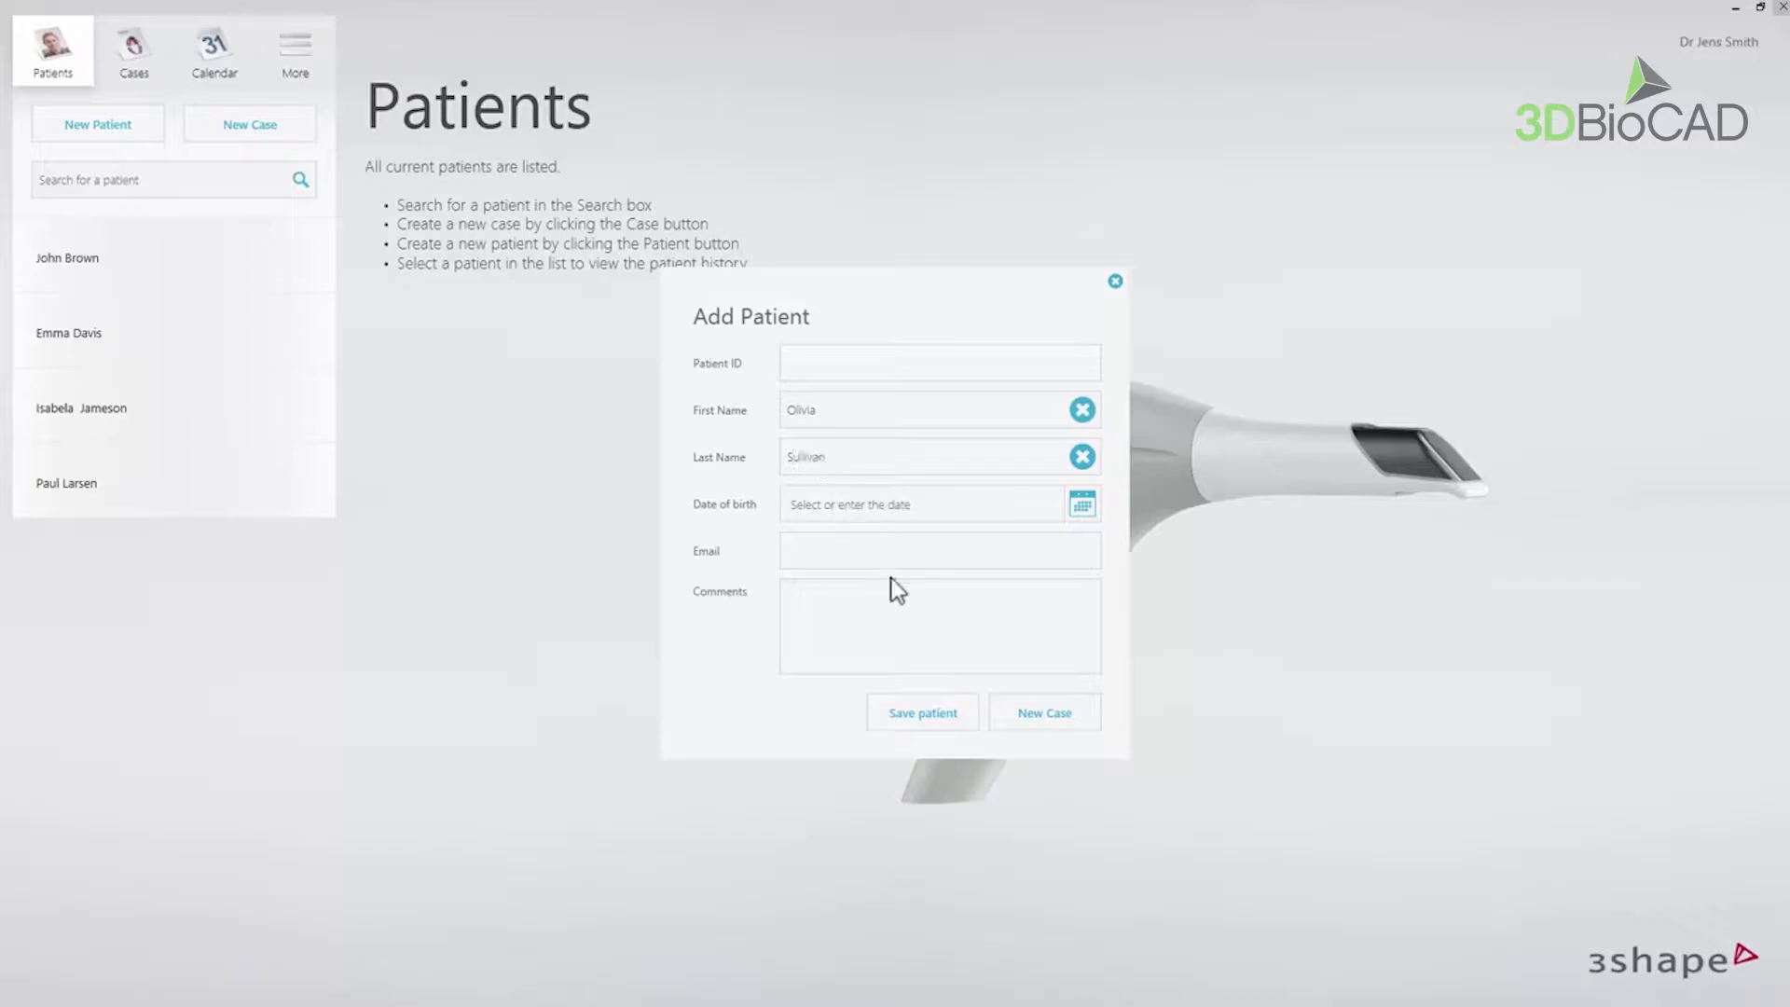
{"action": "left_click", "coordinate": [1008, 708]}
- Set delivery to 31/05/2018 13:00, choose Smile design, and show Comments and attachments
{"action": "left_click", "coordinate": [937, 556]}
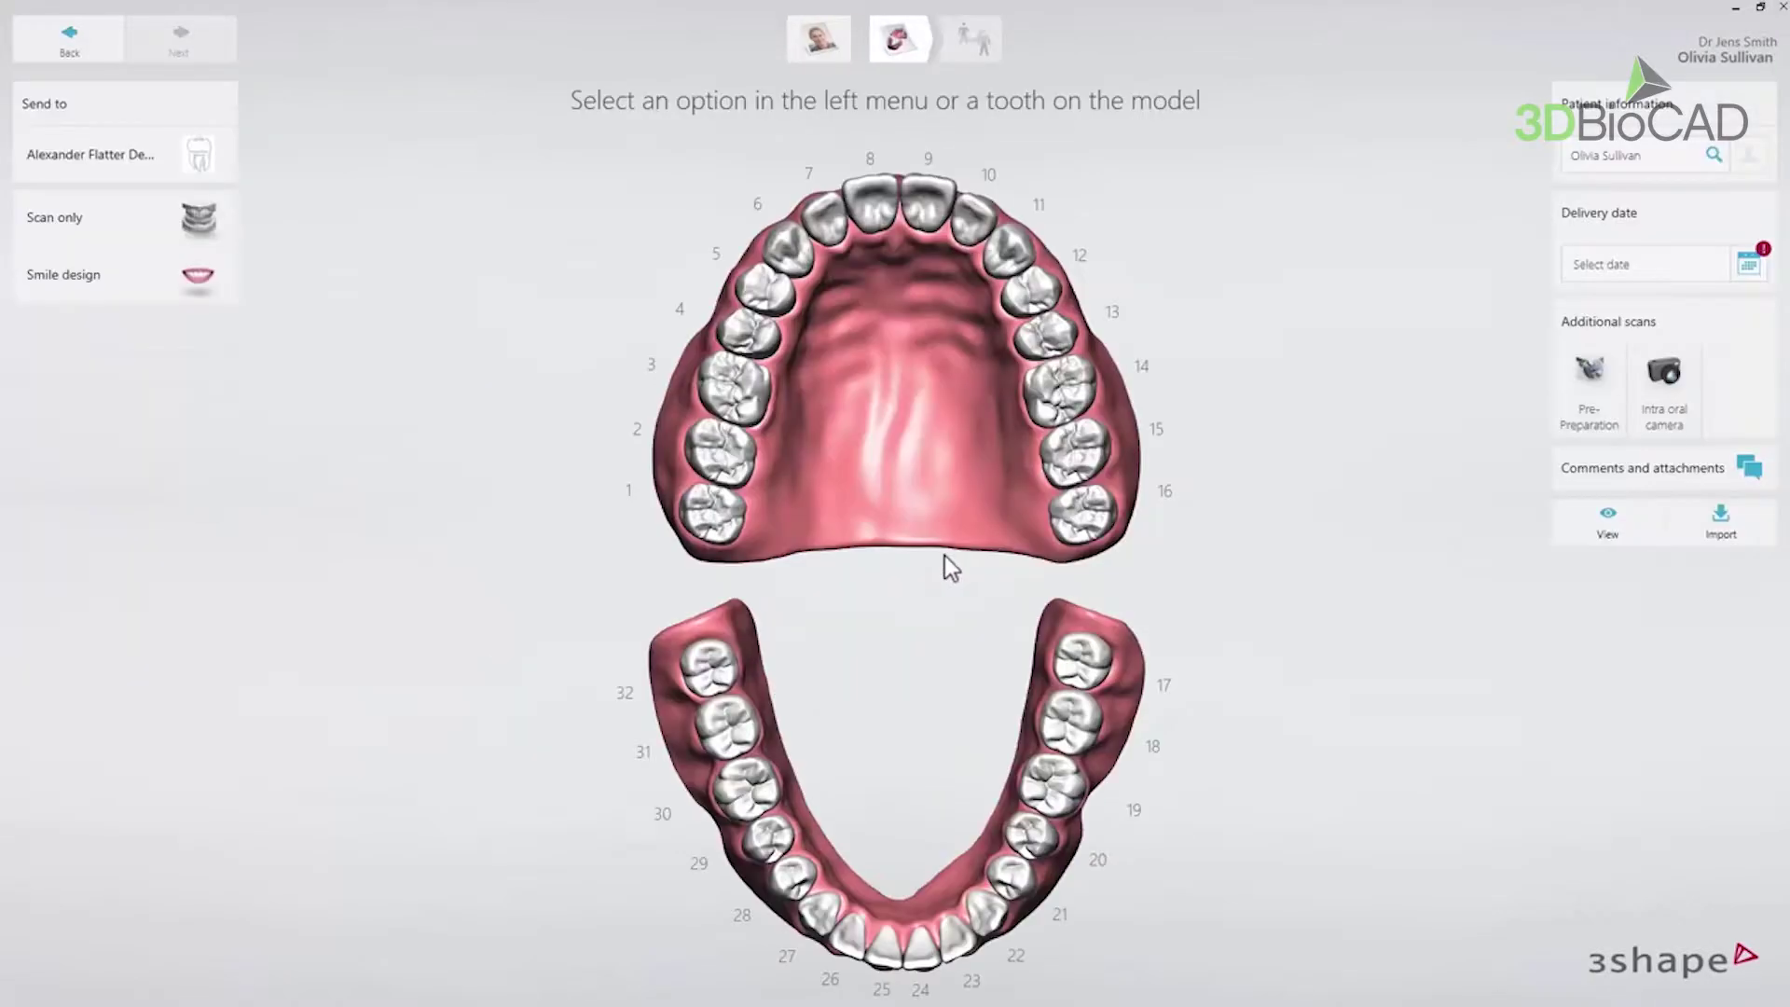
{"action": "left_click", "coordinate": [902, 561]}
{"action": "left_click", "coordinate": [960, 751]}
{"action": "left_click", "coordinate": [210, 298]}
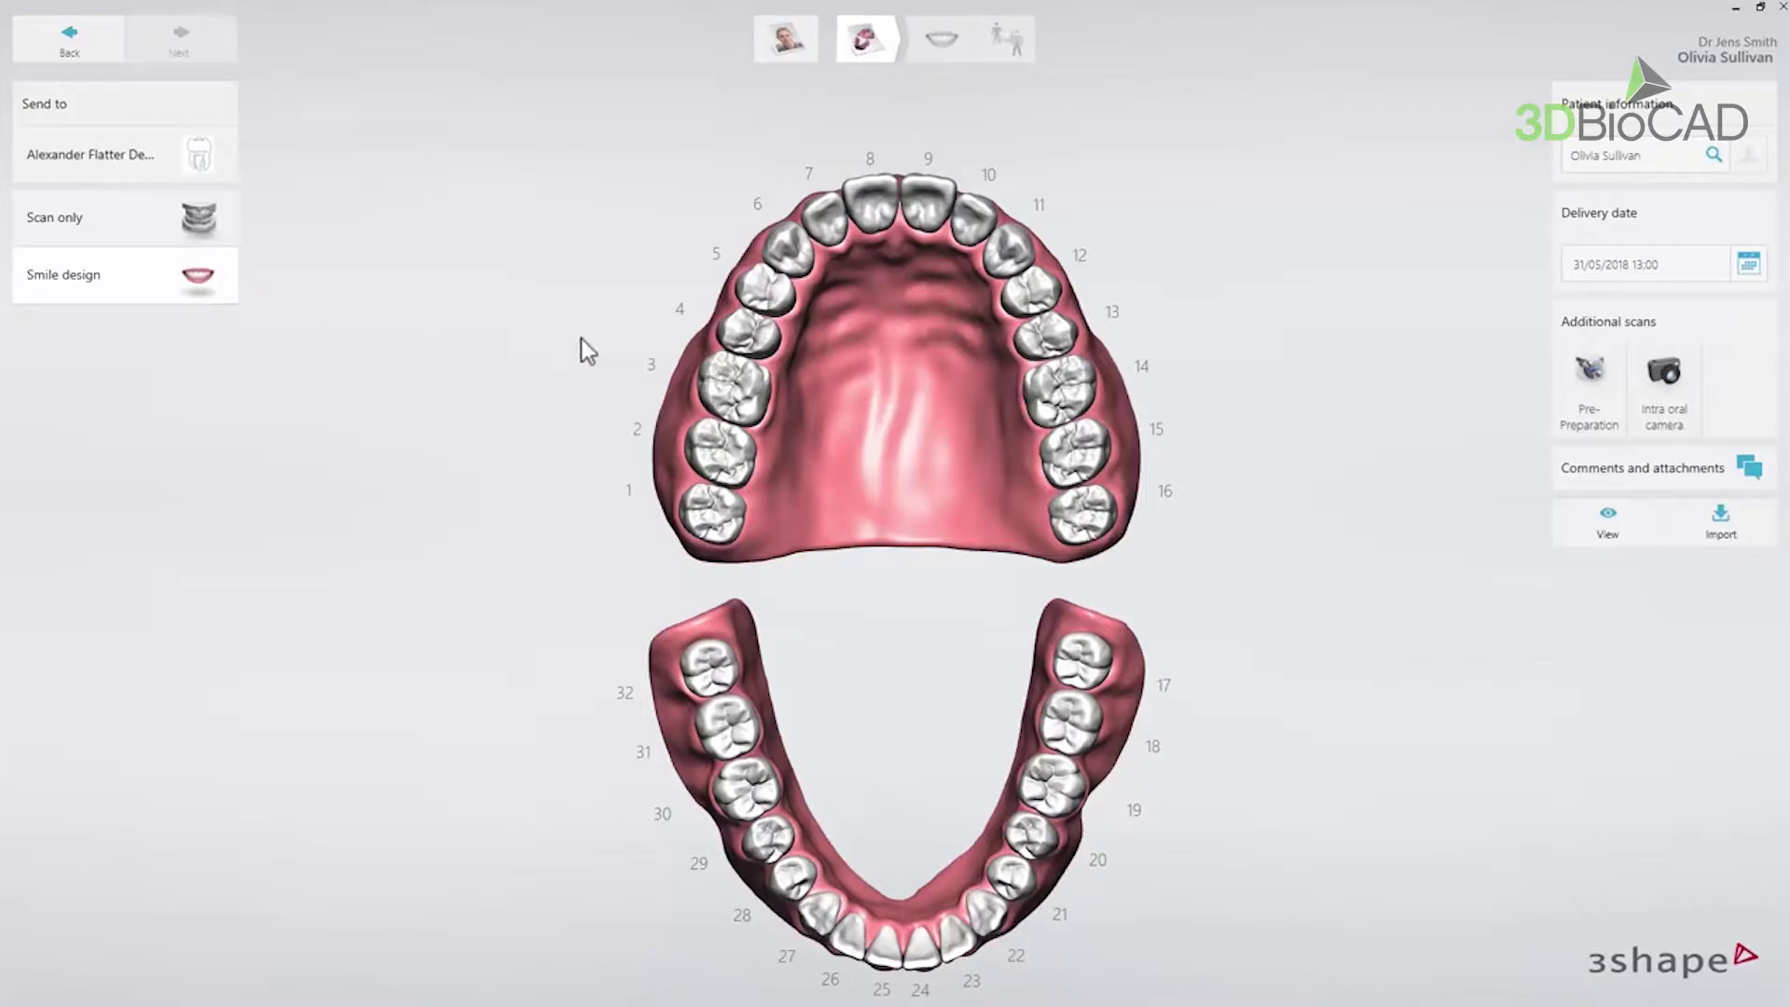
{"action": "left_click", "coordinate": [1585, 467]}
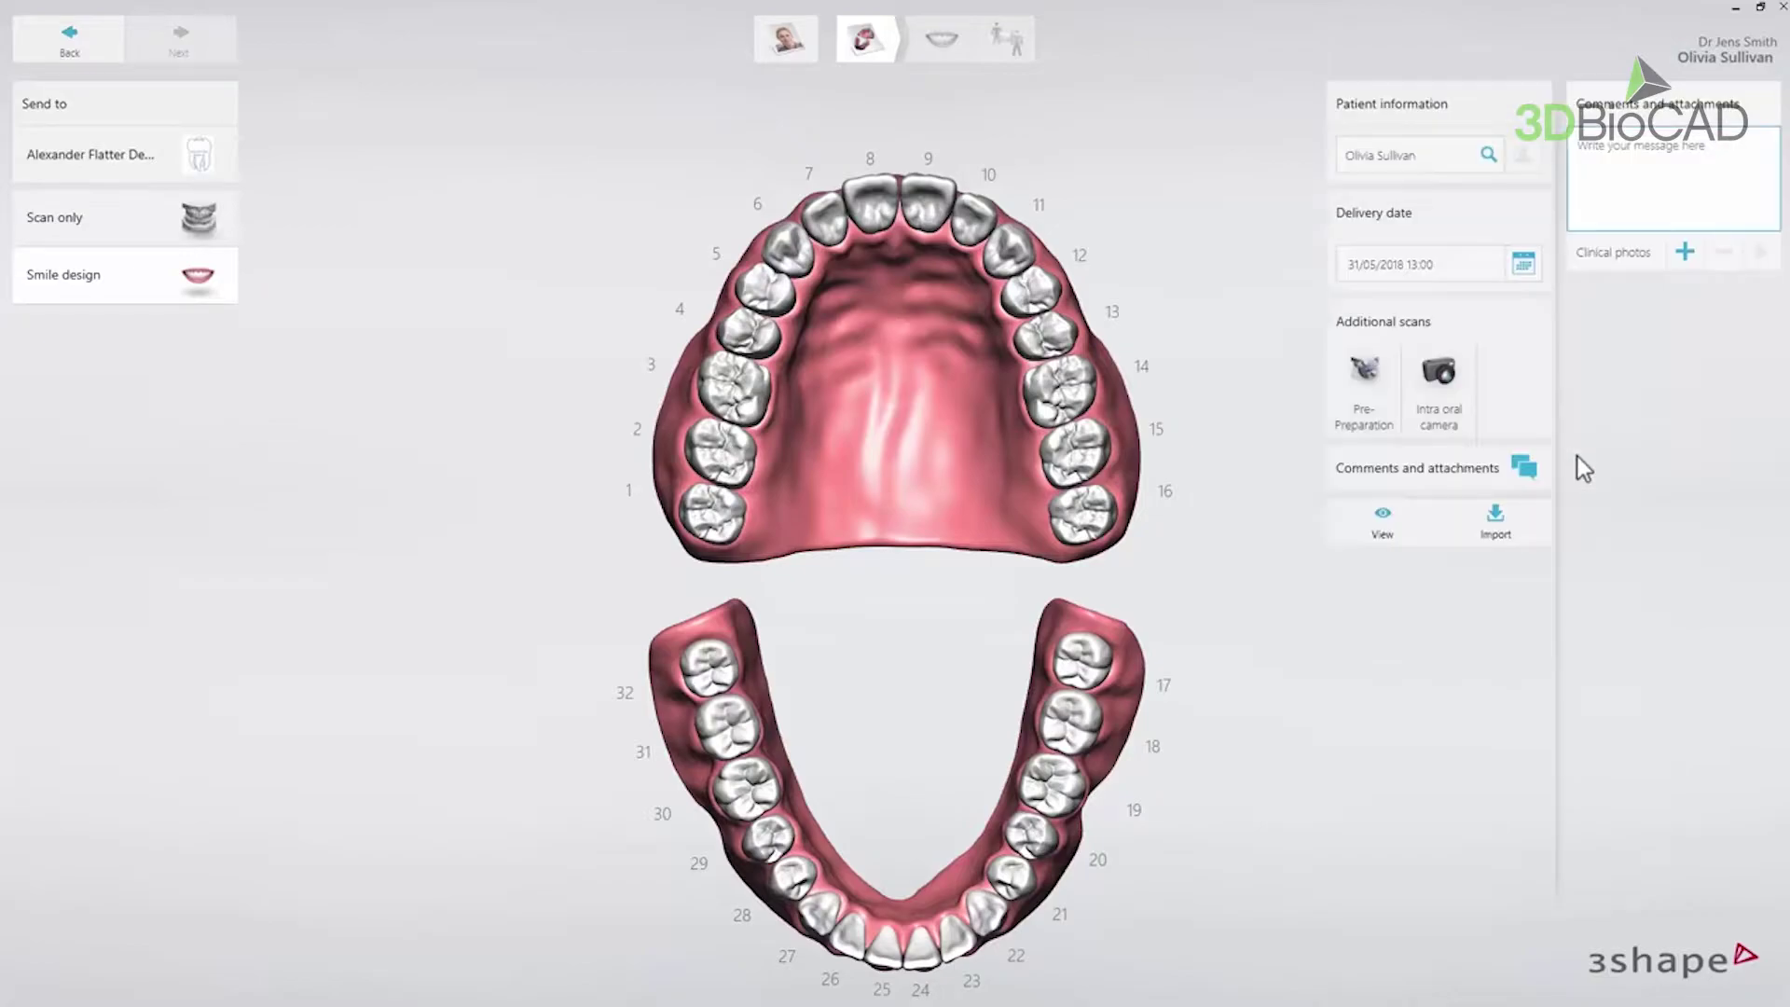
- Attach the smiling portrait and the retracted-lips photo to the case as clinical photos
{"action": "left_click", "coordinate": [1685, 263]}
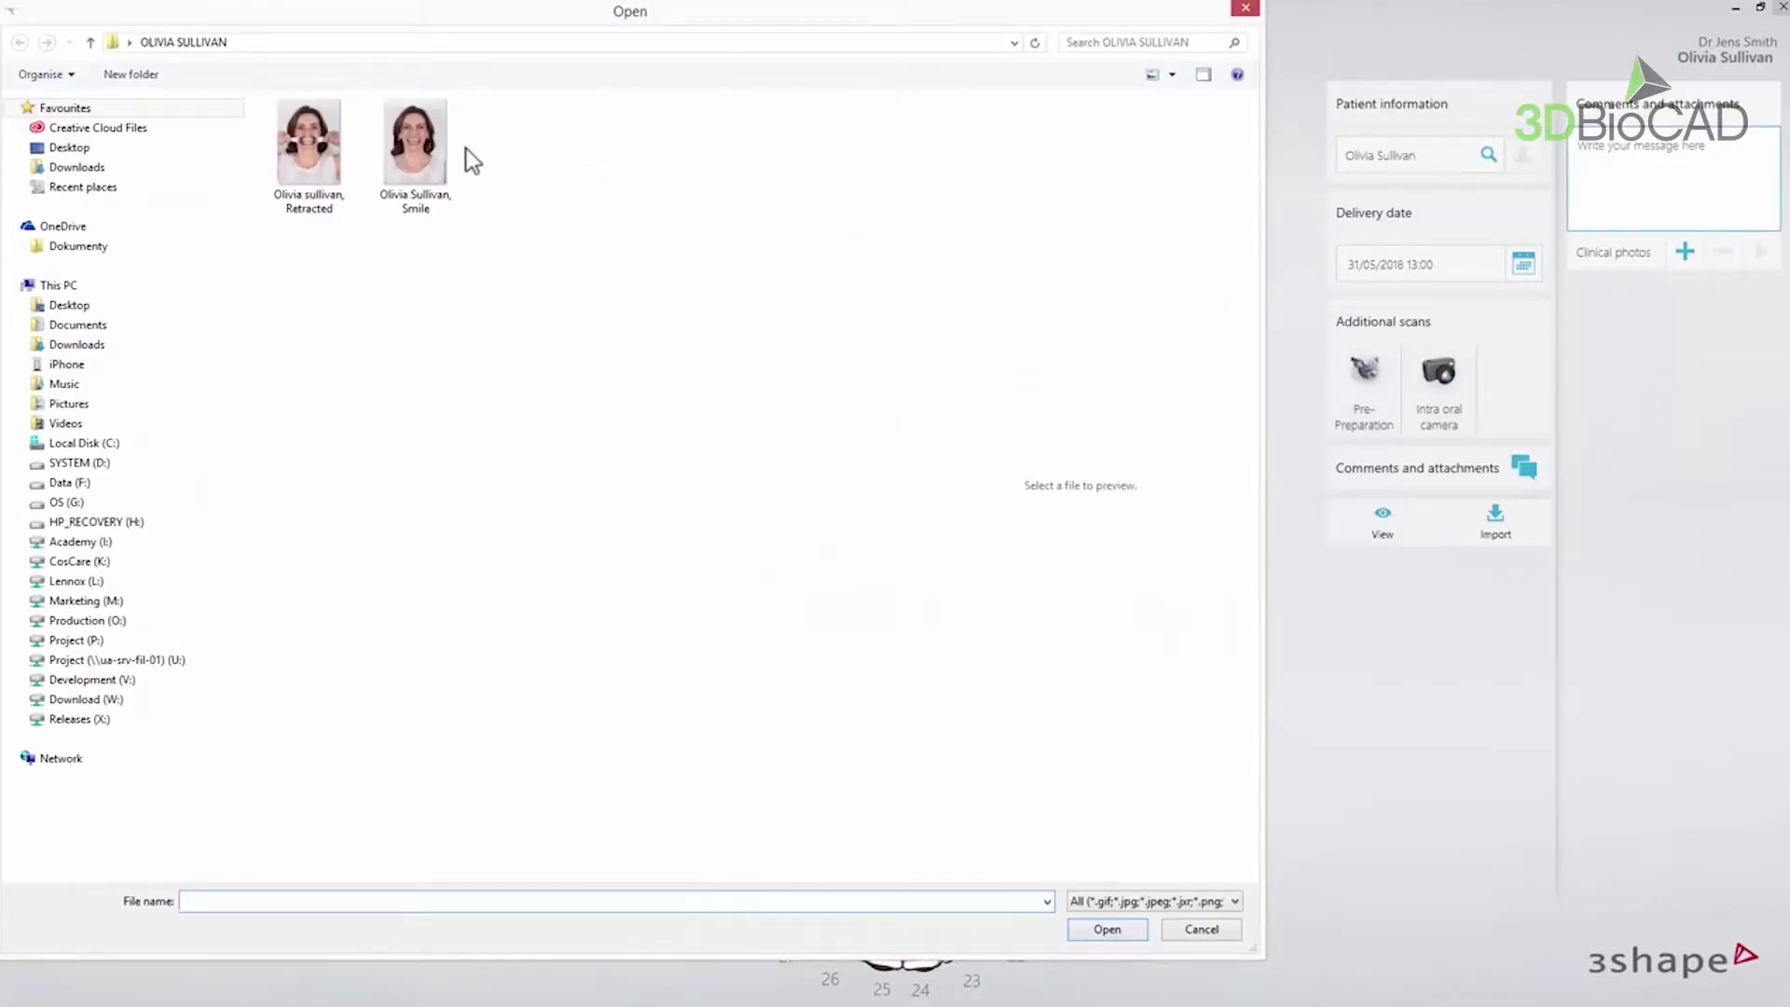
{"action": "left_click", "coordinate": [432, 145]}
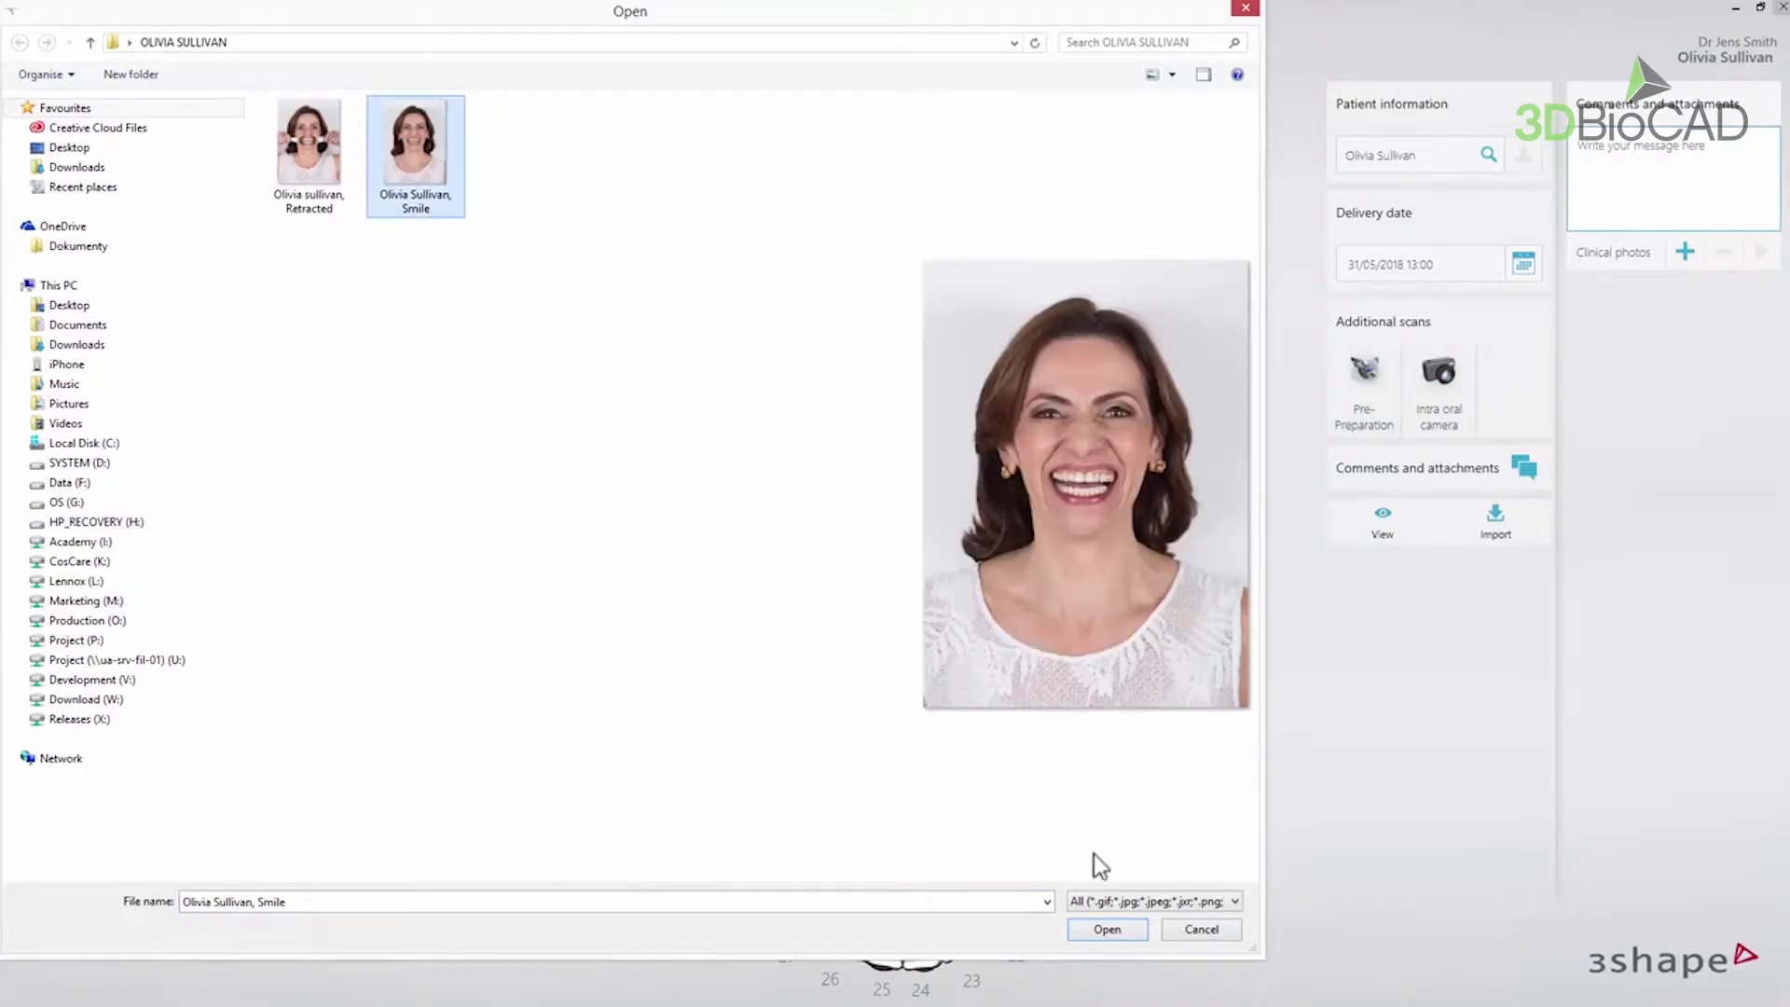
{"action": "left_click", "coordinate": [1115, 931]}
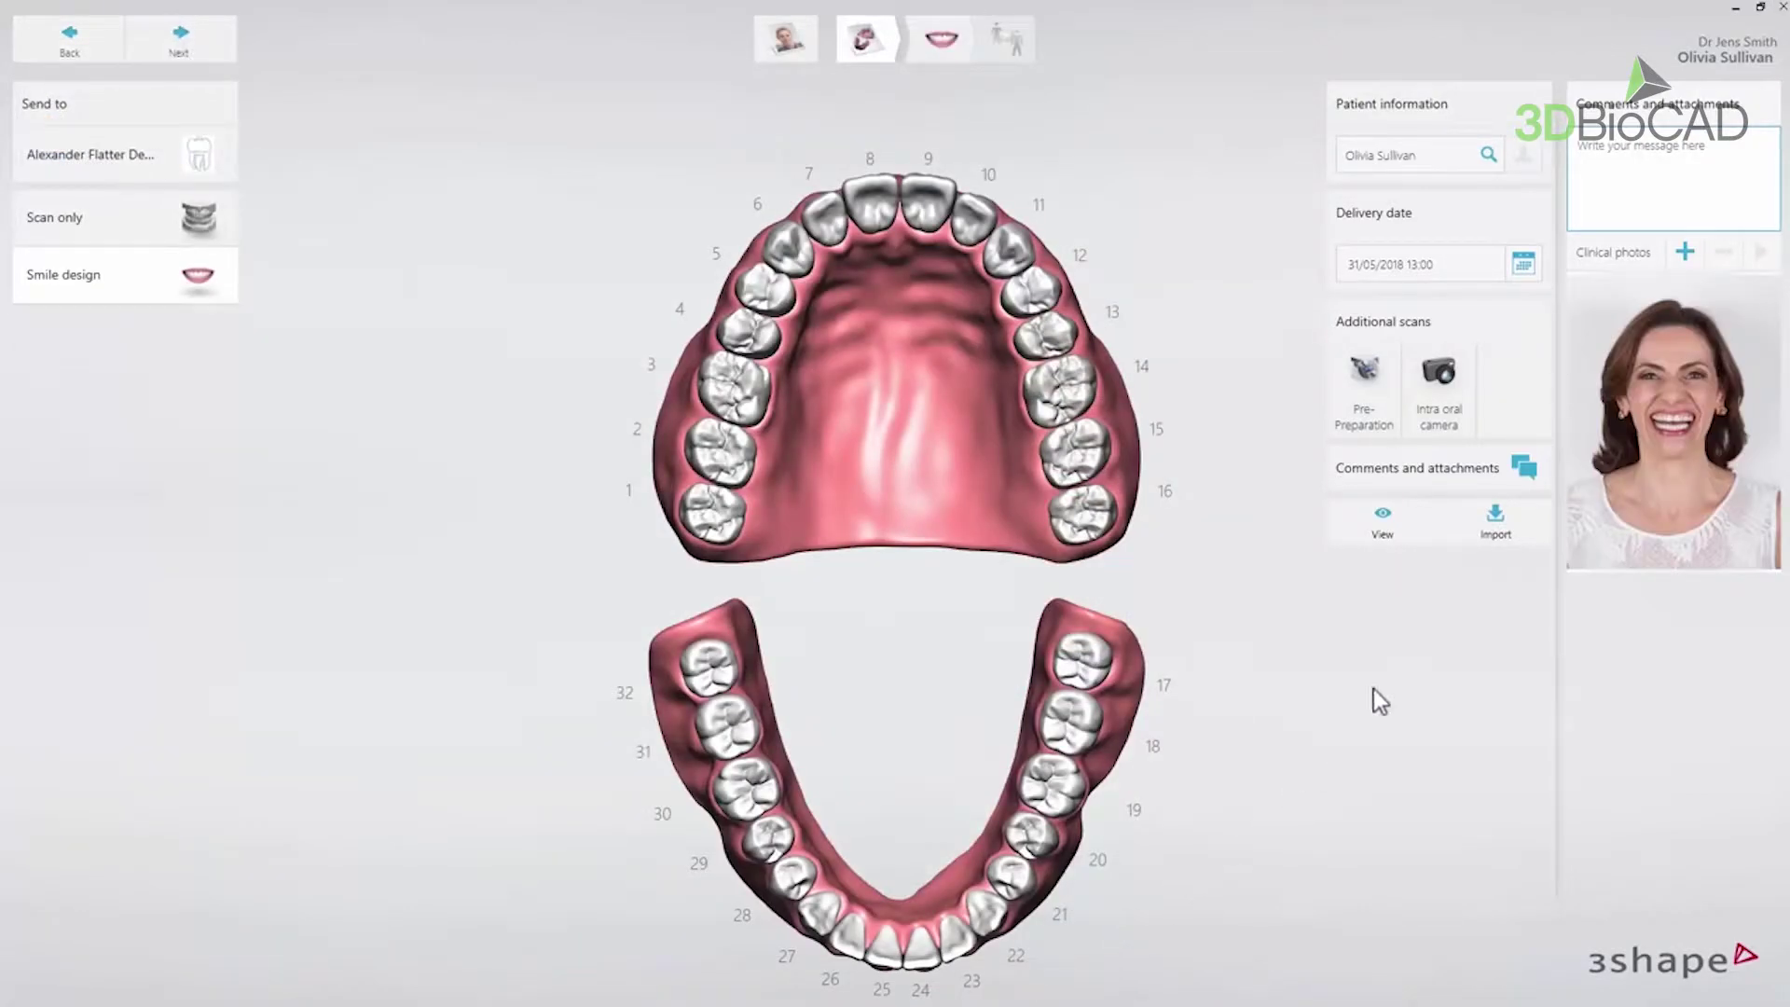
{"action": "left_click", "coordinate": [1683, 254]}
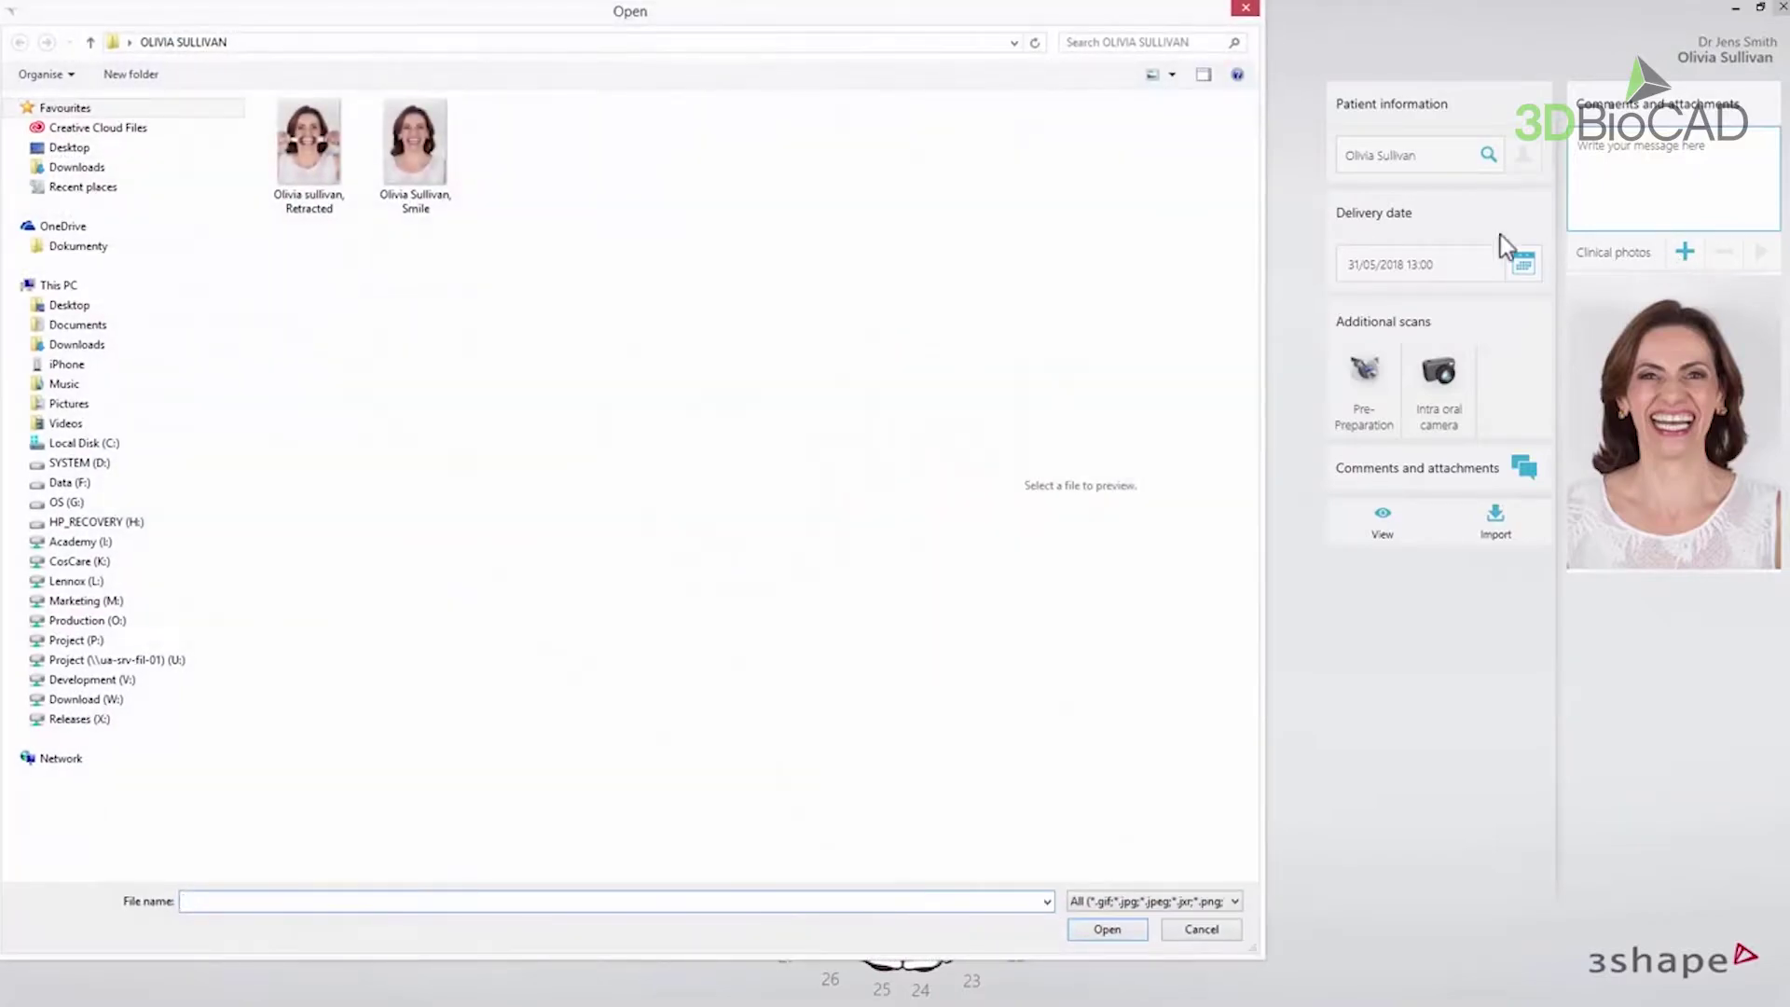
{"action": "left_click", "coordinate": [323, 151]}
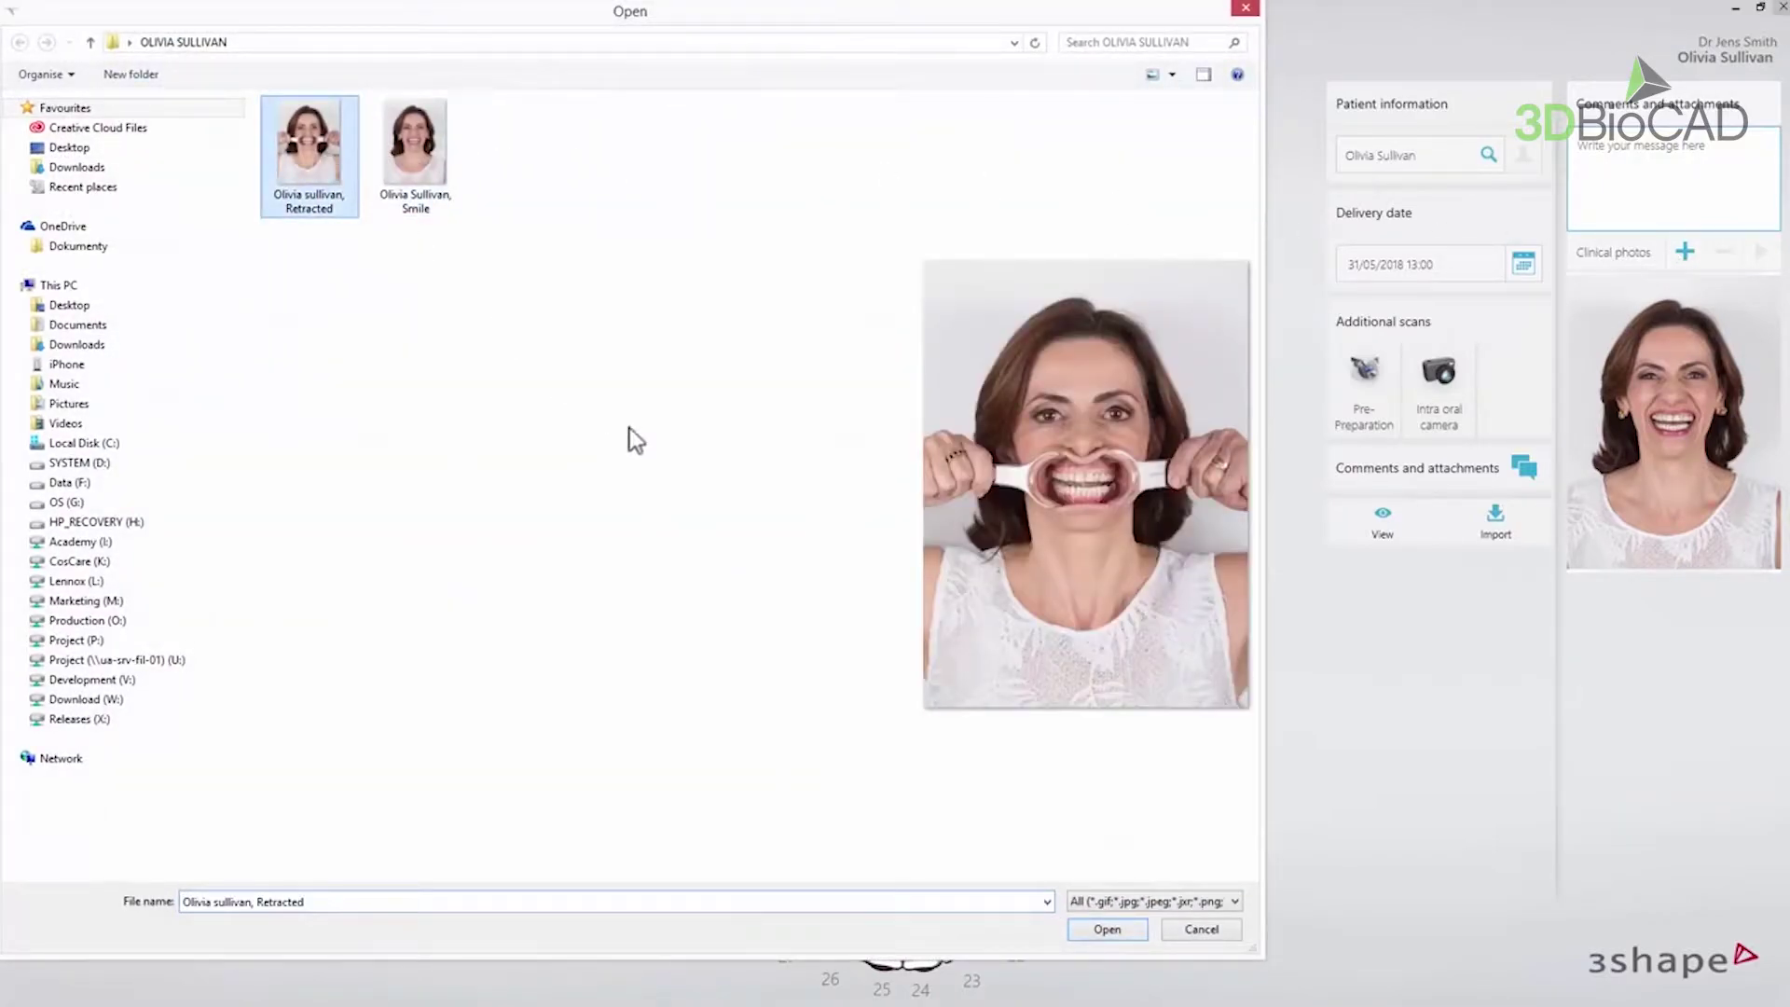
{"action": "left_click", "coordinate": [1093, 927]}
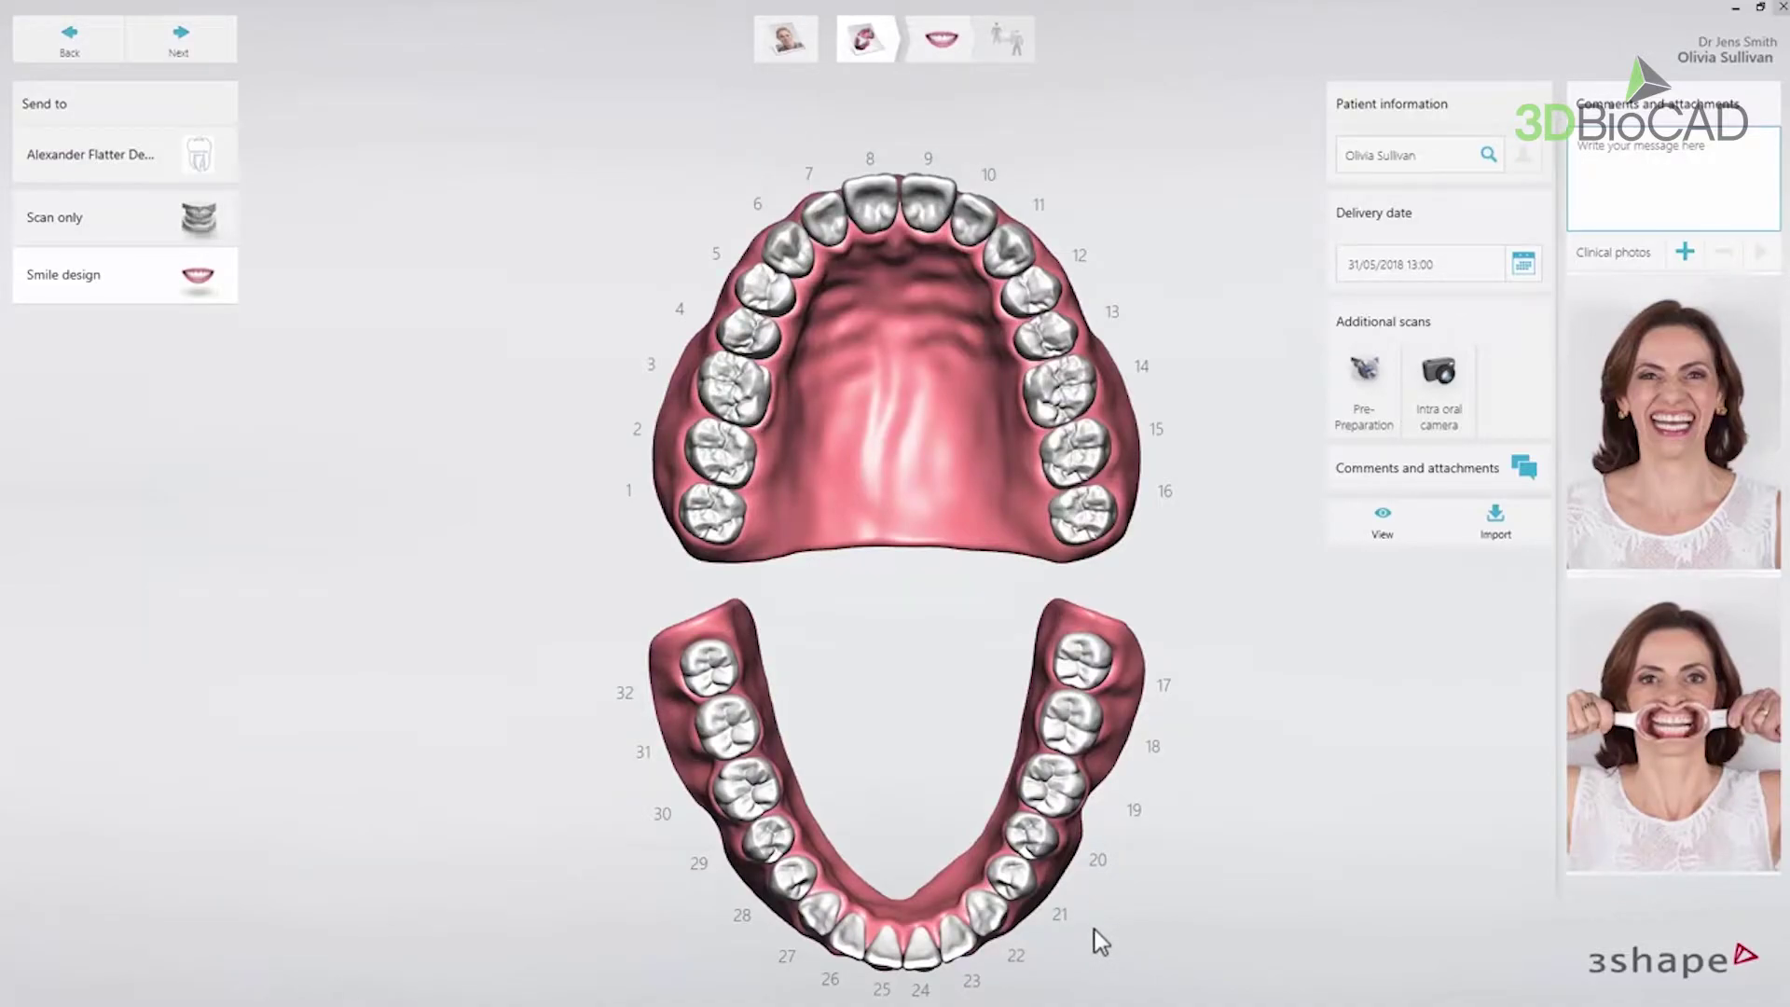
- Drop the smile photo into the Smile slot and the retracted photo into the Retracted slot
{"action": "left_click", "coordinate": [224, 54]}
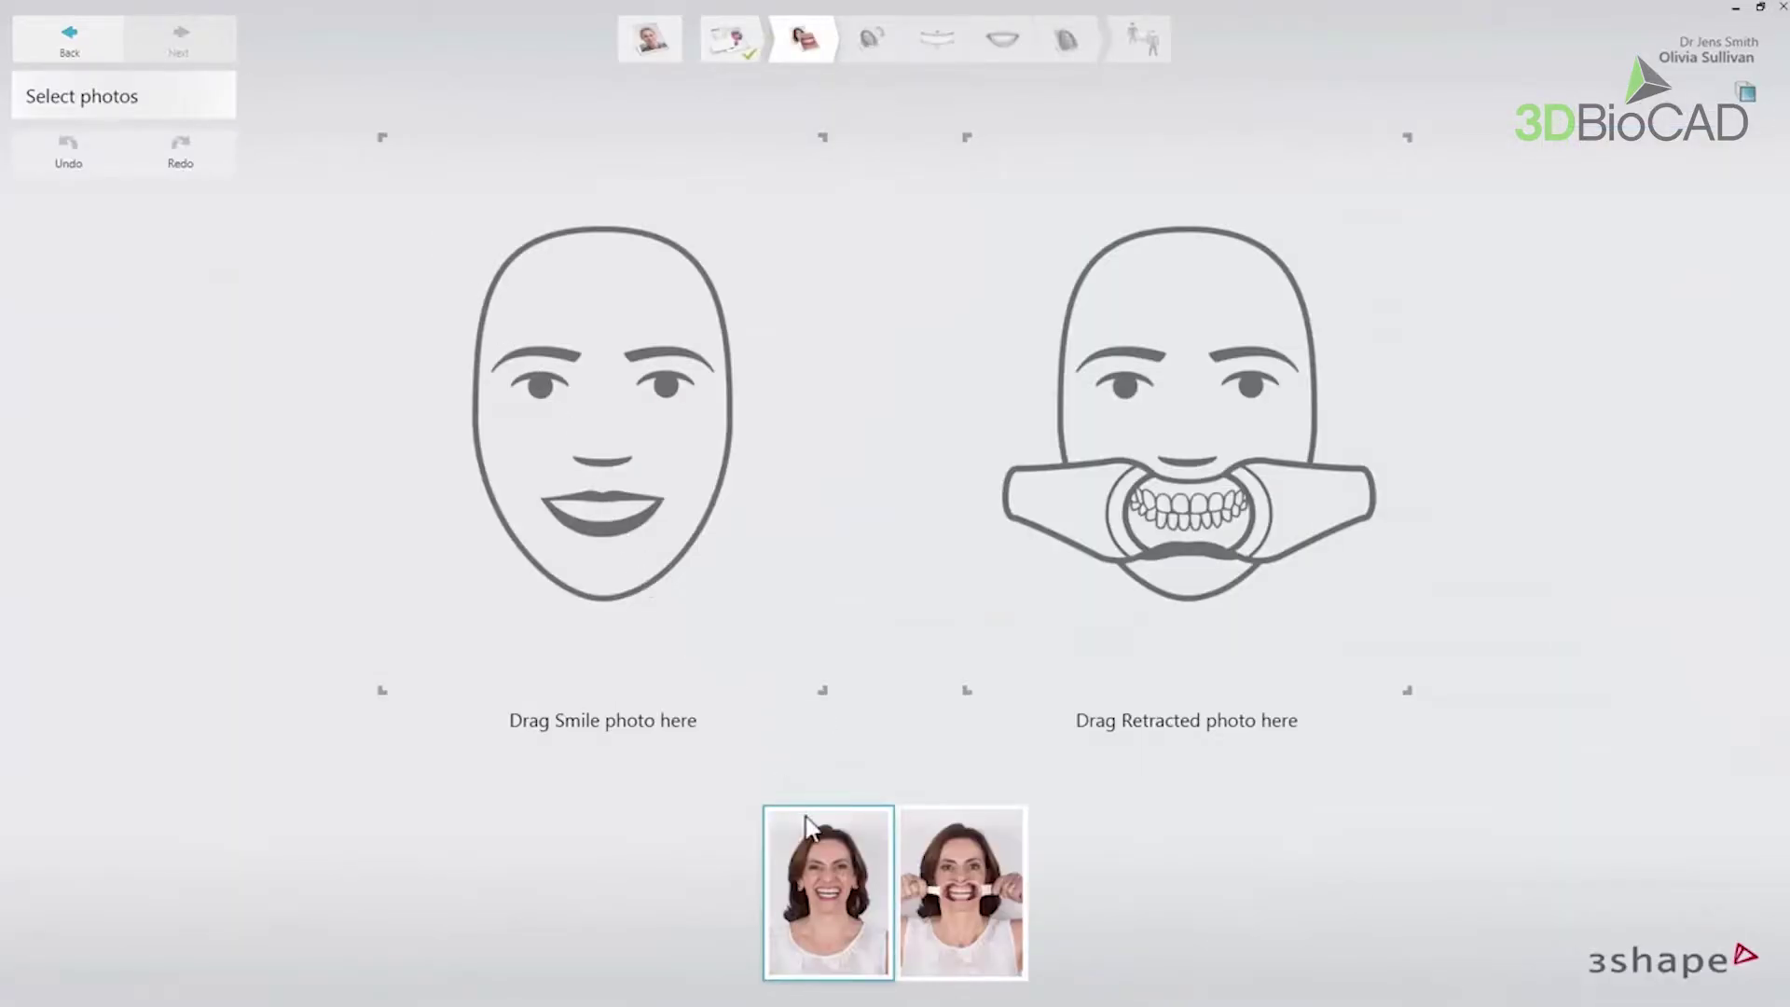
{"action": "left_click_drag", "start_coordinate": [775, 768], "coordinate": [621, 441]}
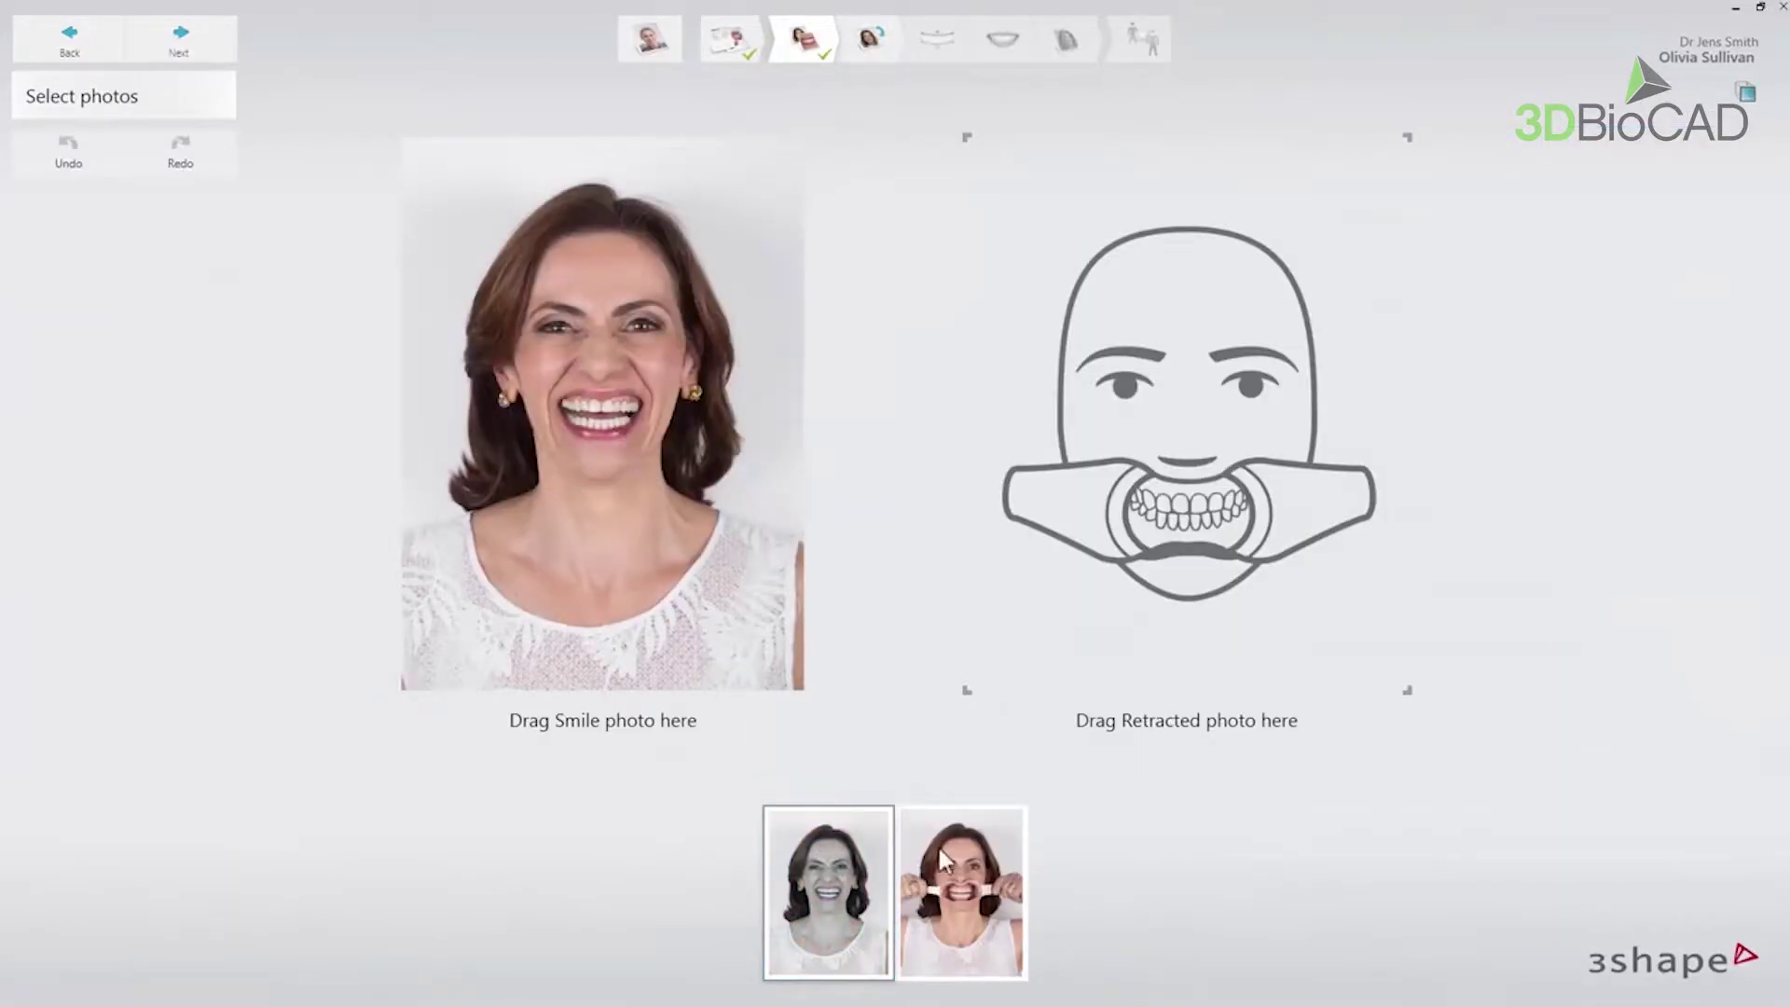
{"action": "left_click_drag", "start_coordinate": [1077, 637], "coordinate": [1163, 501]}
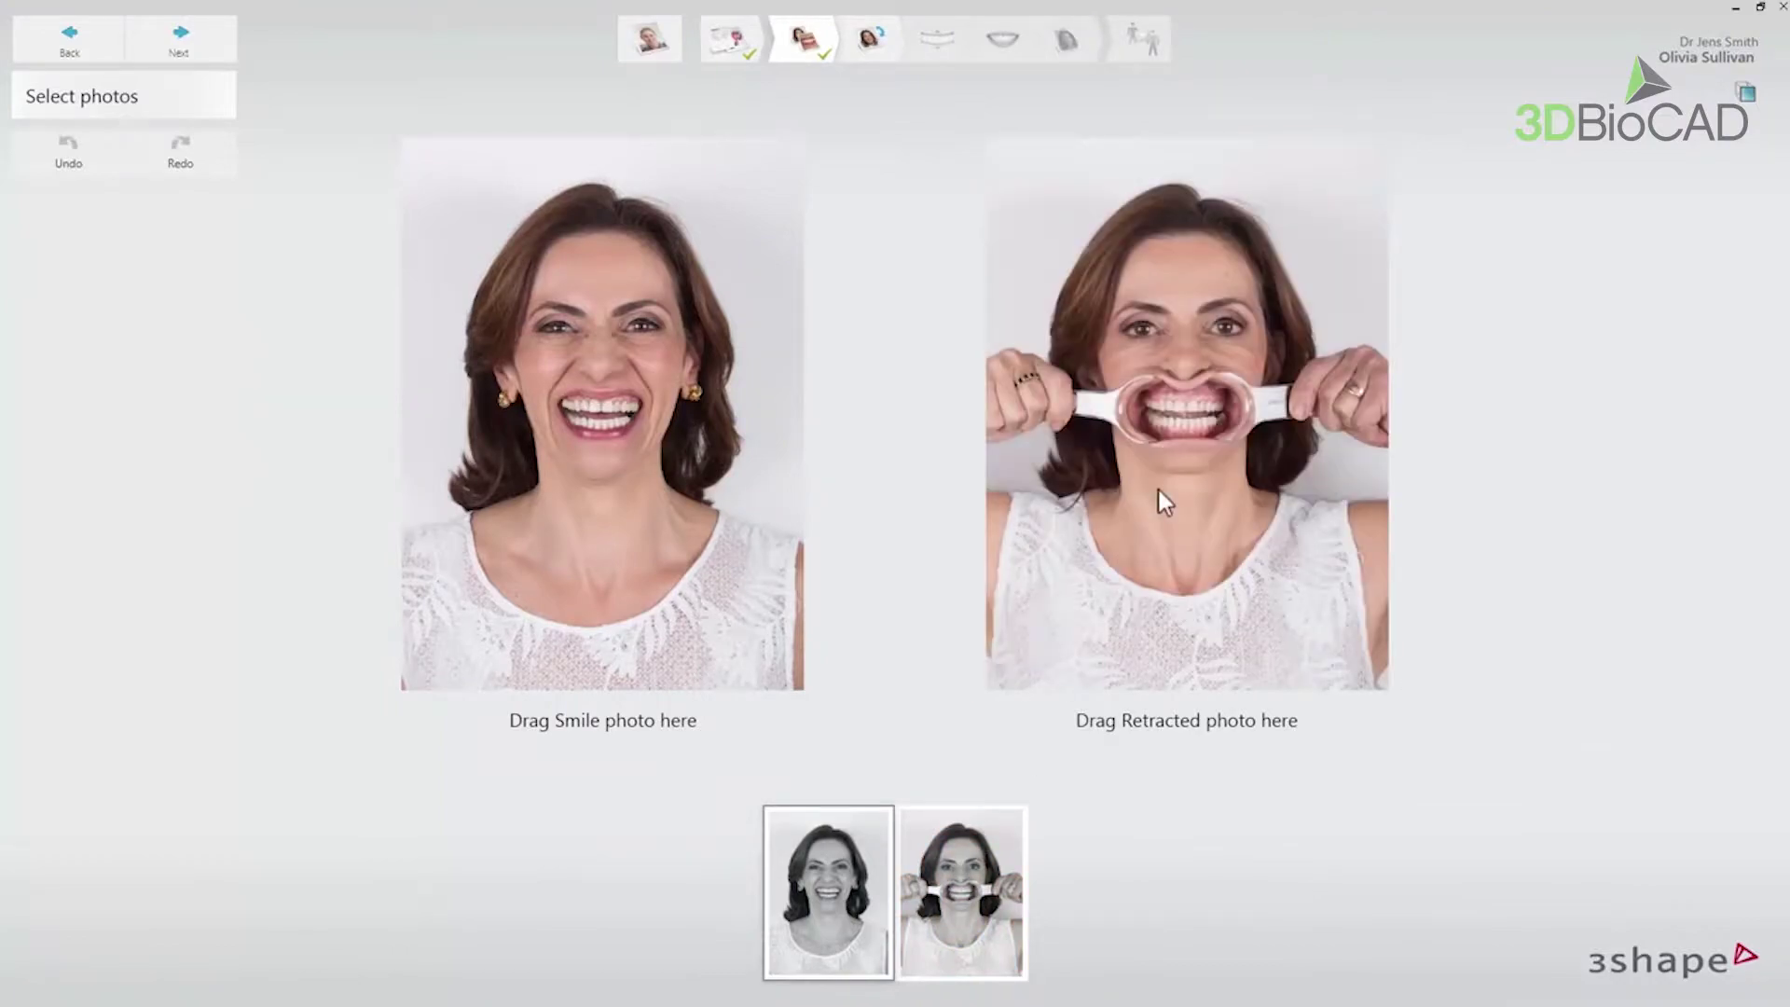
{"action": "left_click_drag", "start_coordinate": [903, 445], "coordinate": [1044, 446]}
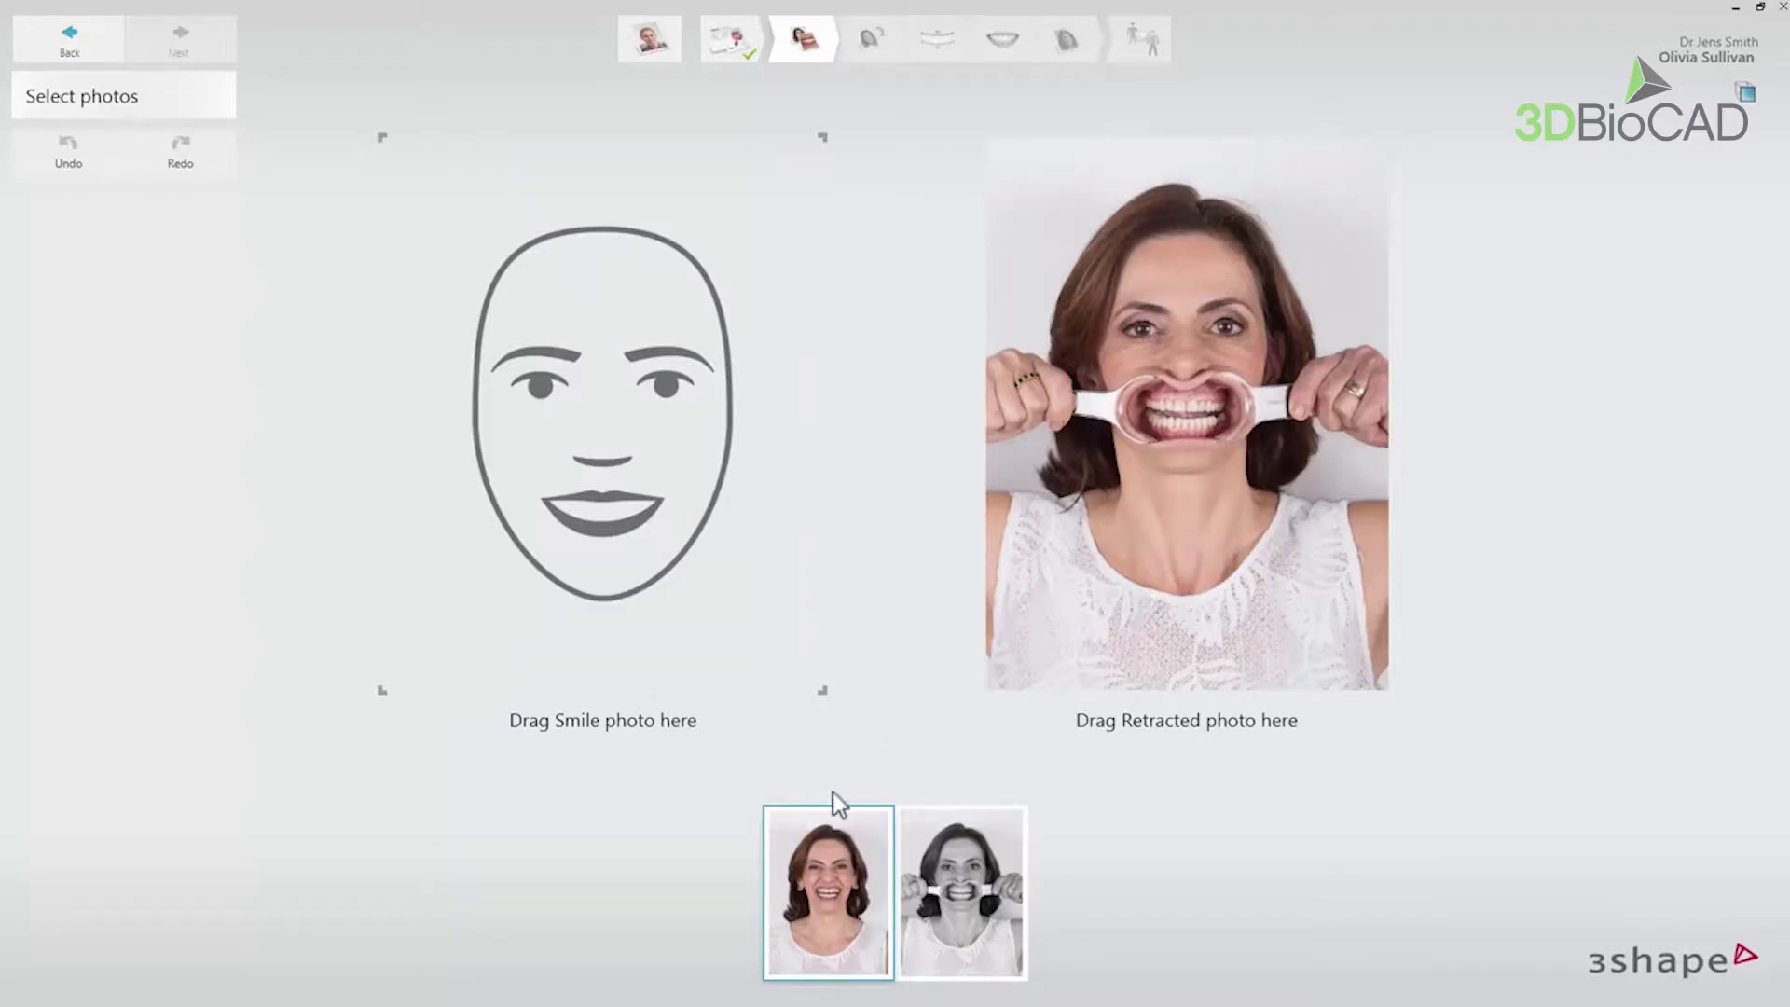
{"action": "left_click_drag", "start_coordinate": [832, 811], "coordinate": [696, 477]}
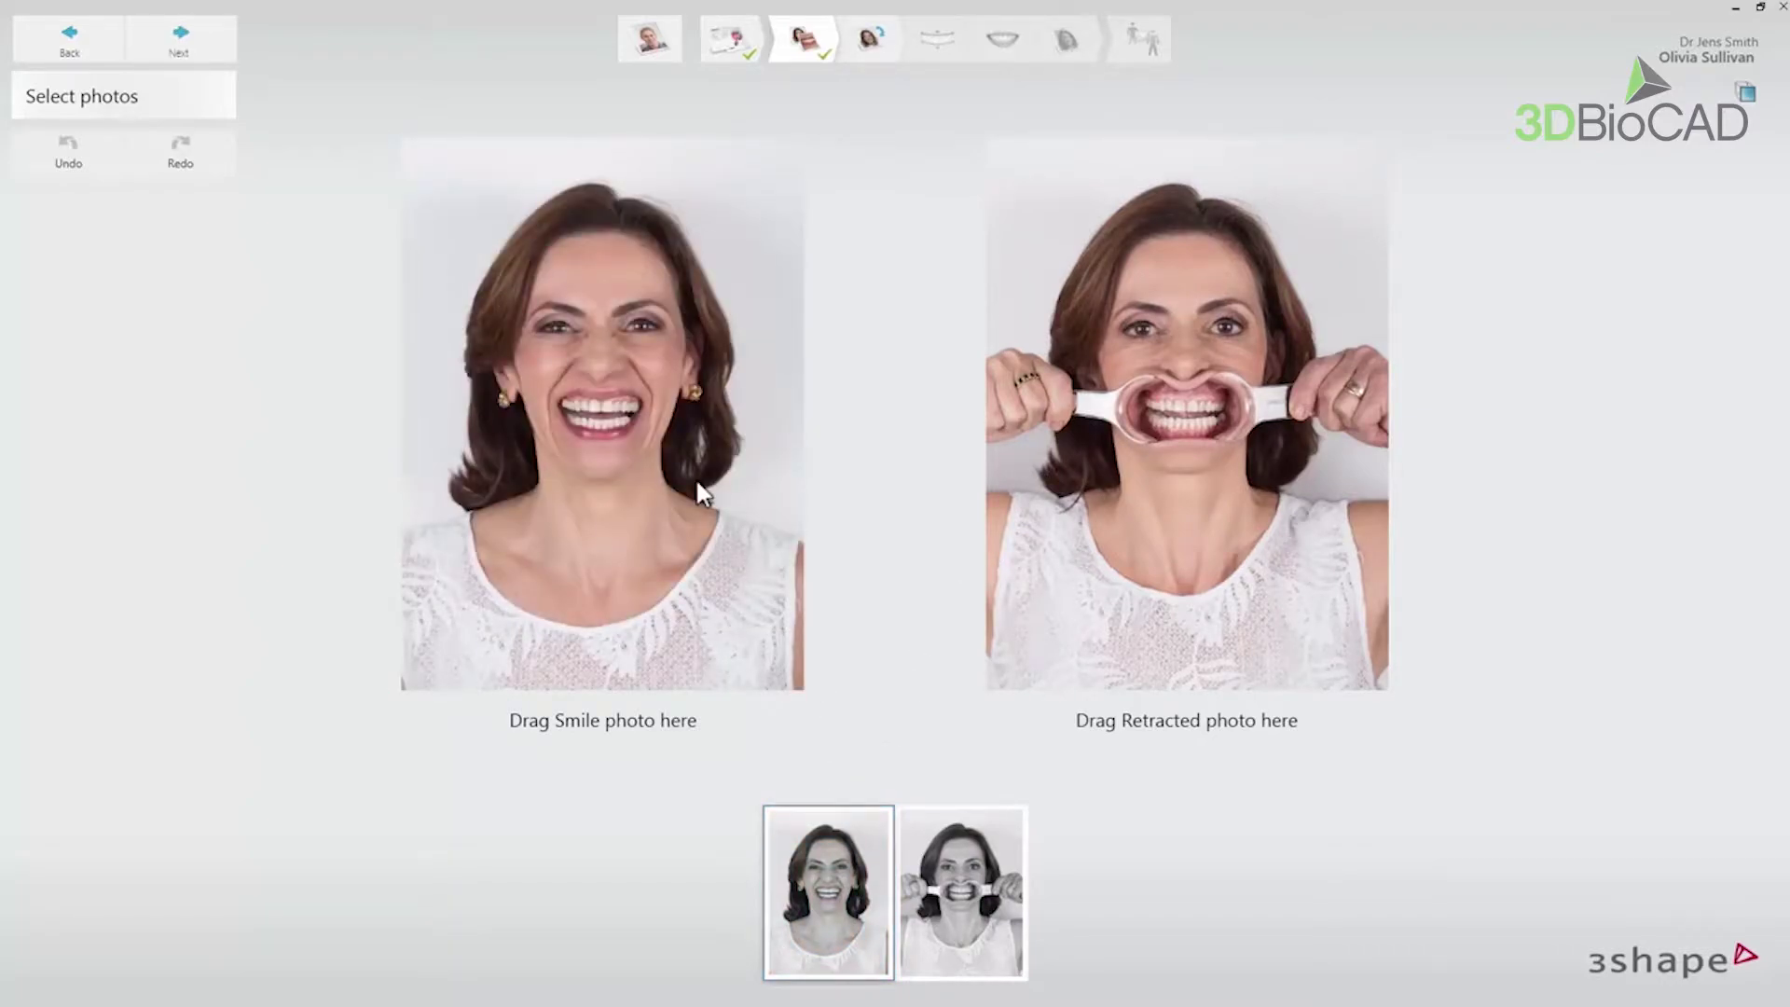
{"action": "left_click", "coordinate": [233, 58]}
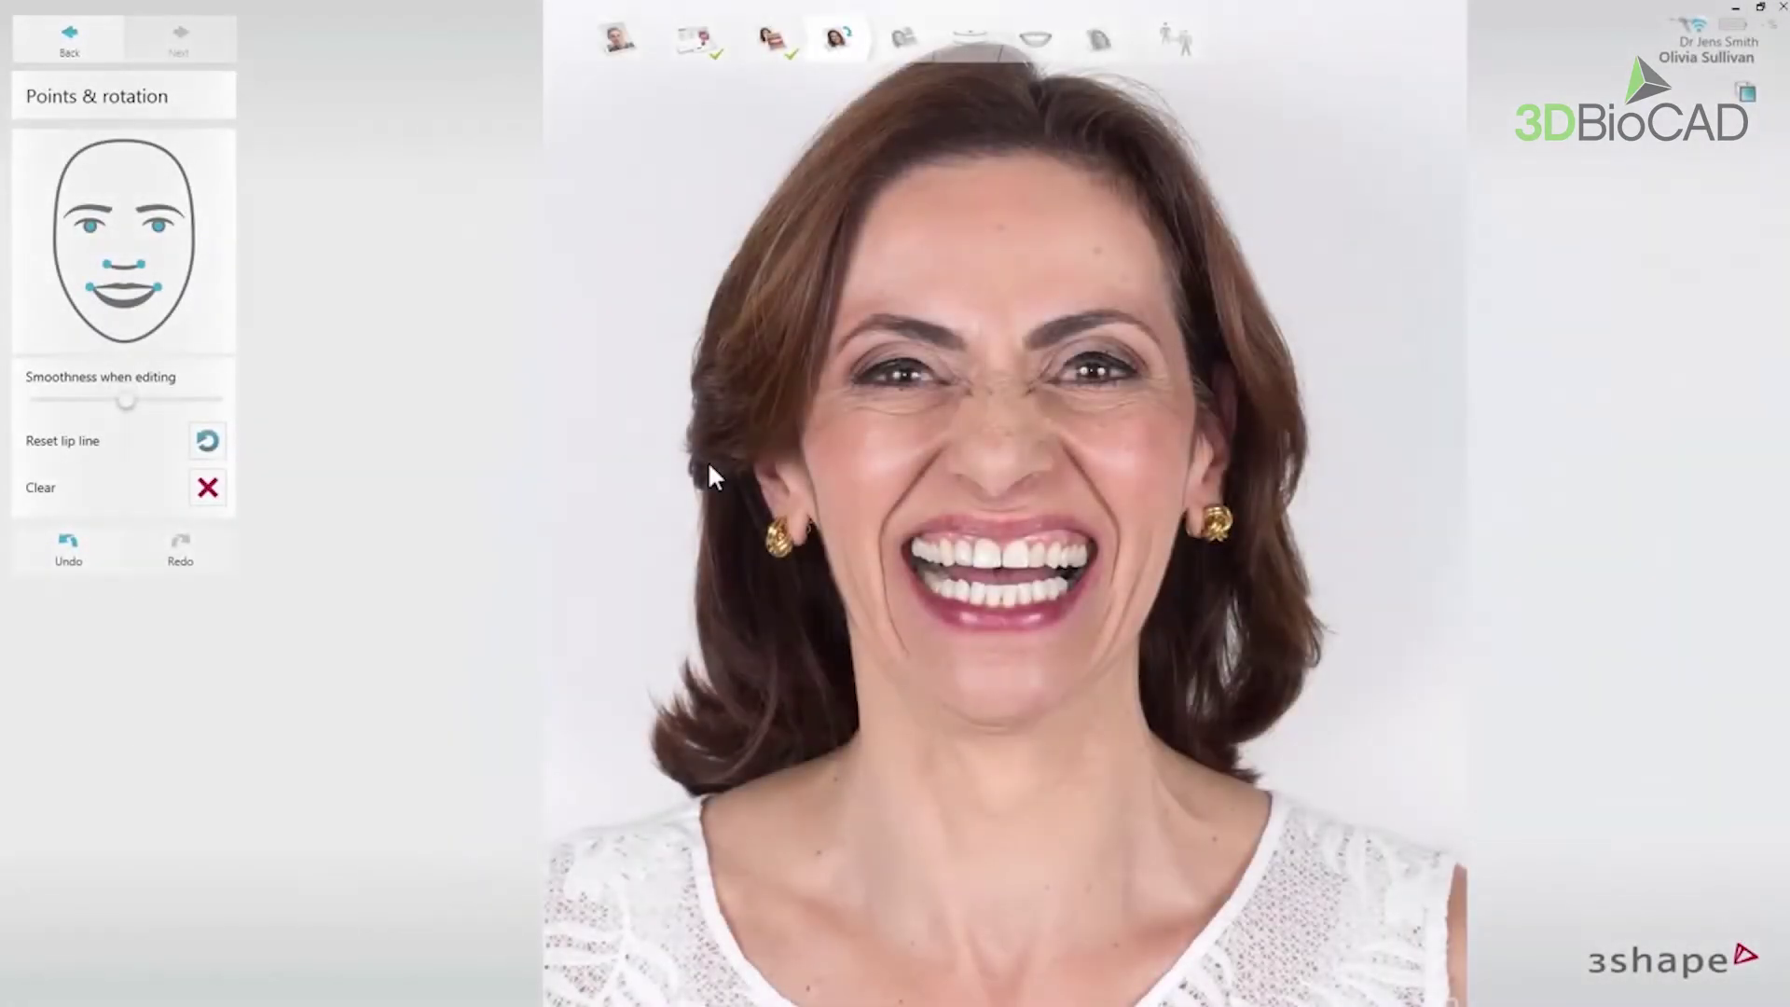
- Mark landmarks on both eyes, beside both nostrils and at both mouth corners
{"action": "left_click_drag", "start_coordinate": [708, 460], "coordinate": [590, 506]}
{"action": "scroll", "coordinate": [590, 506], "scroll_direction": "up", "scroll_amount": 1}
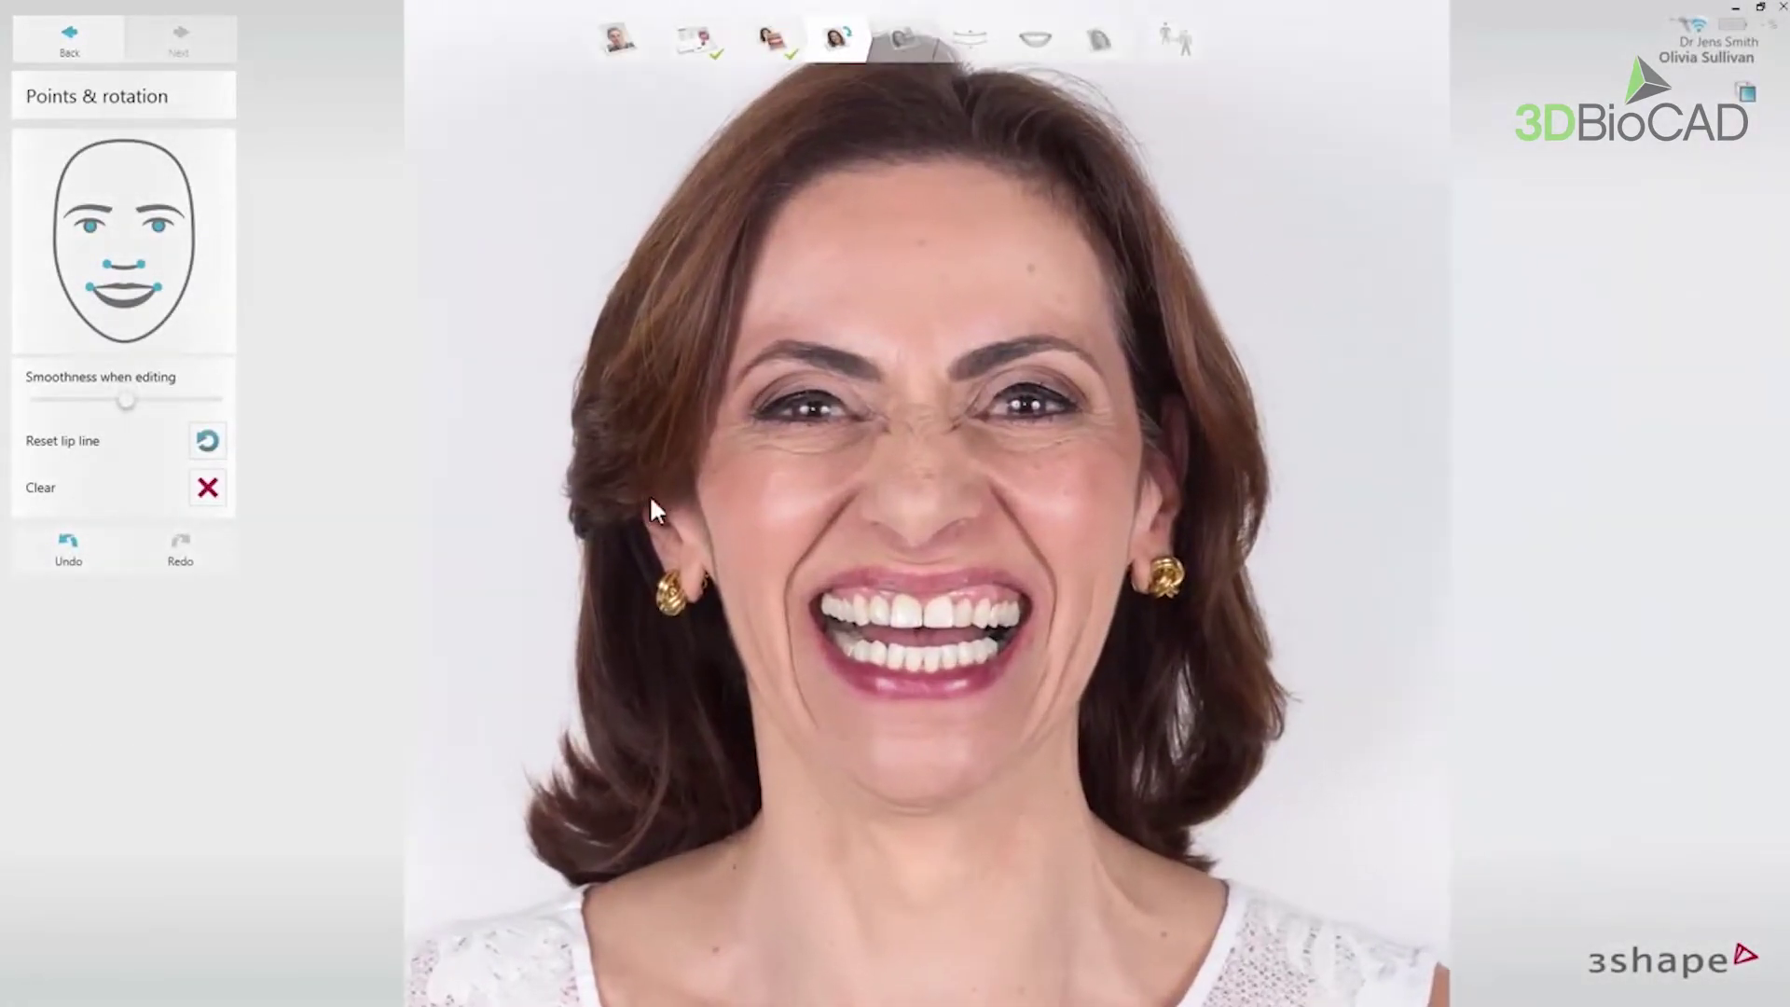
{"action": "left_click", "coordinate": [809, 409]}
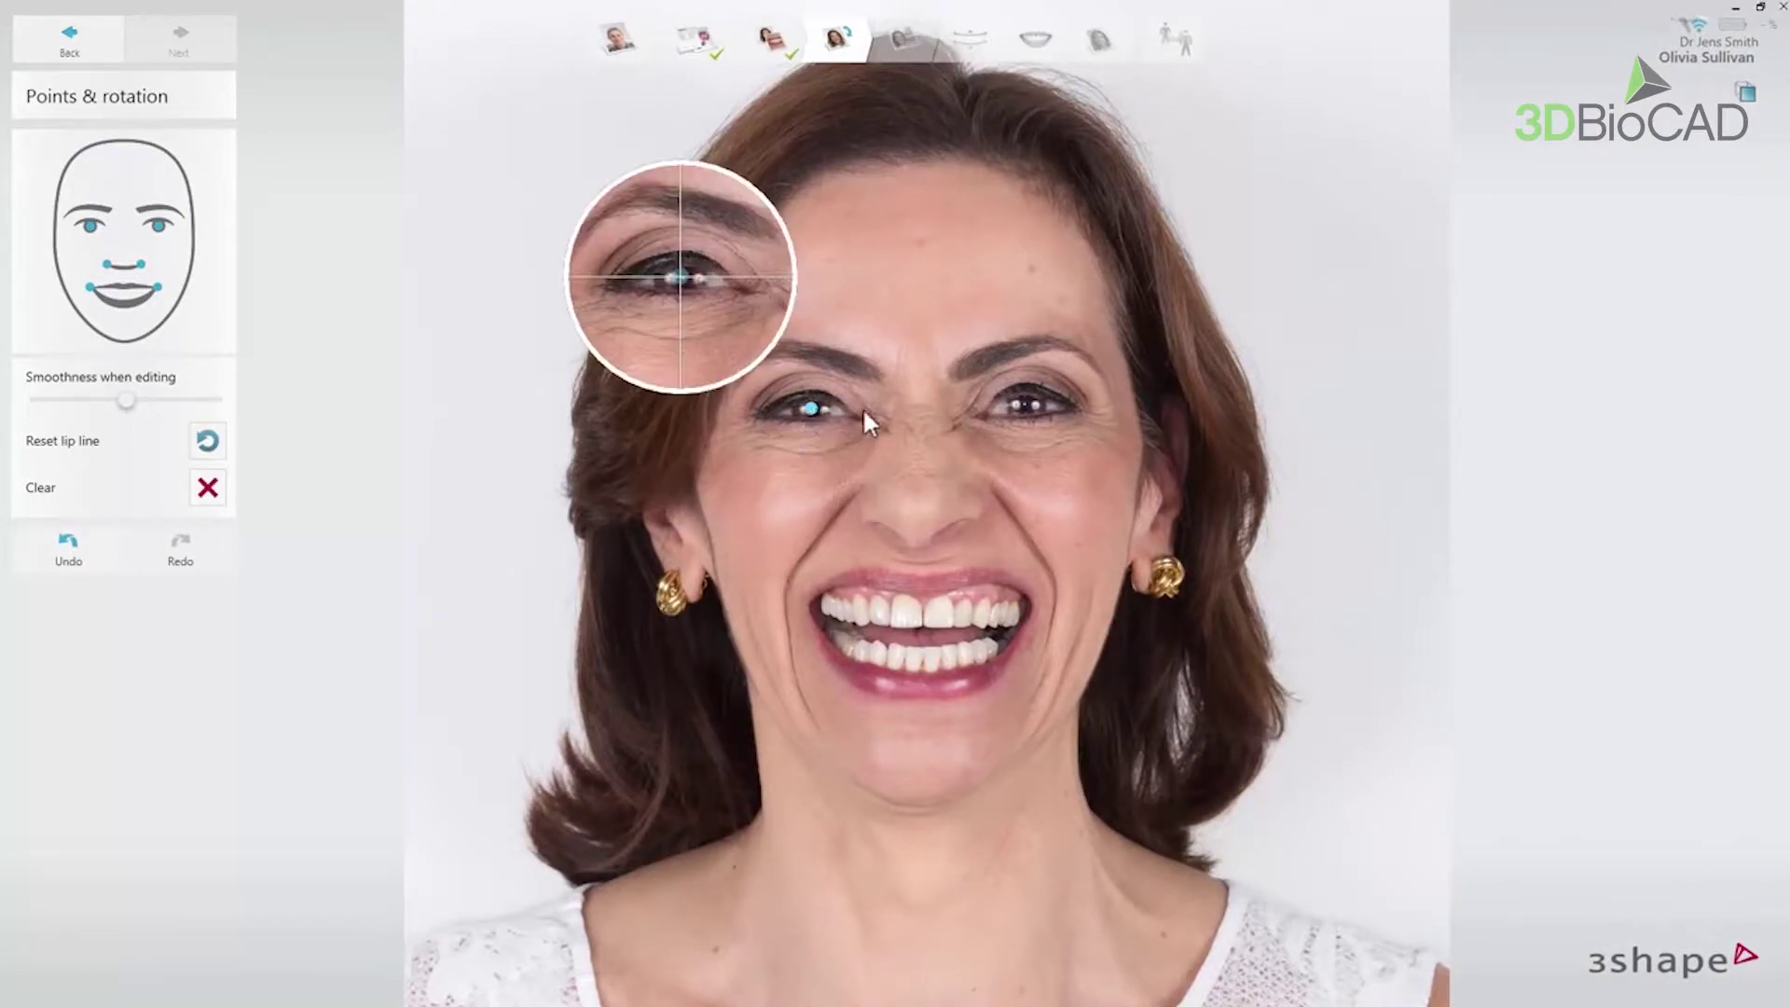
{"action": "left_click", "coordinate": [1023, 404]}
{"action": "left_click", "coordinate": [859, 511]}
{"action": "left_click", "coordinate": [981, 512]}
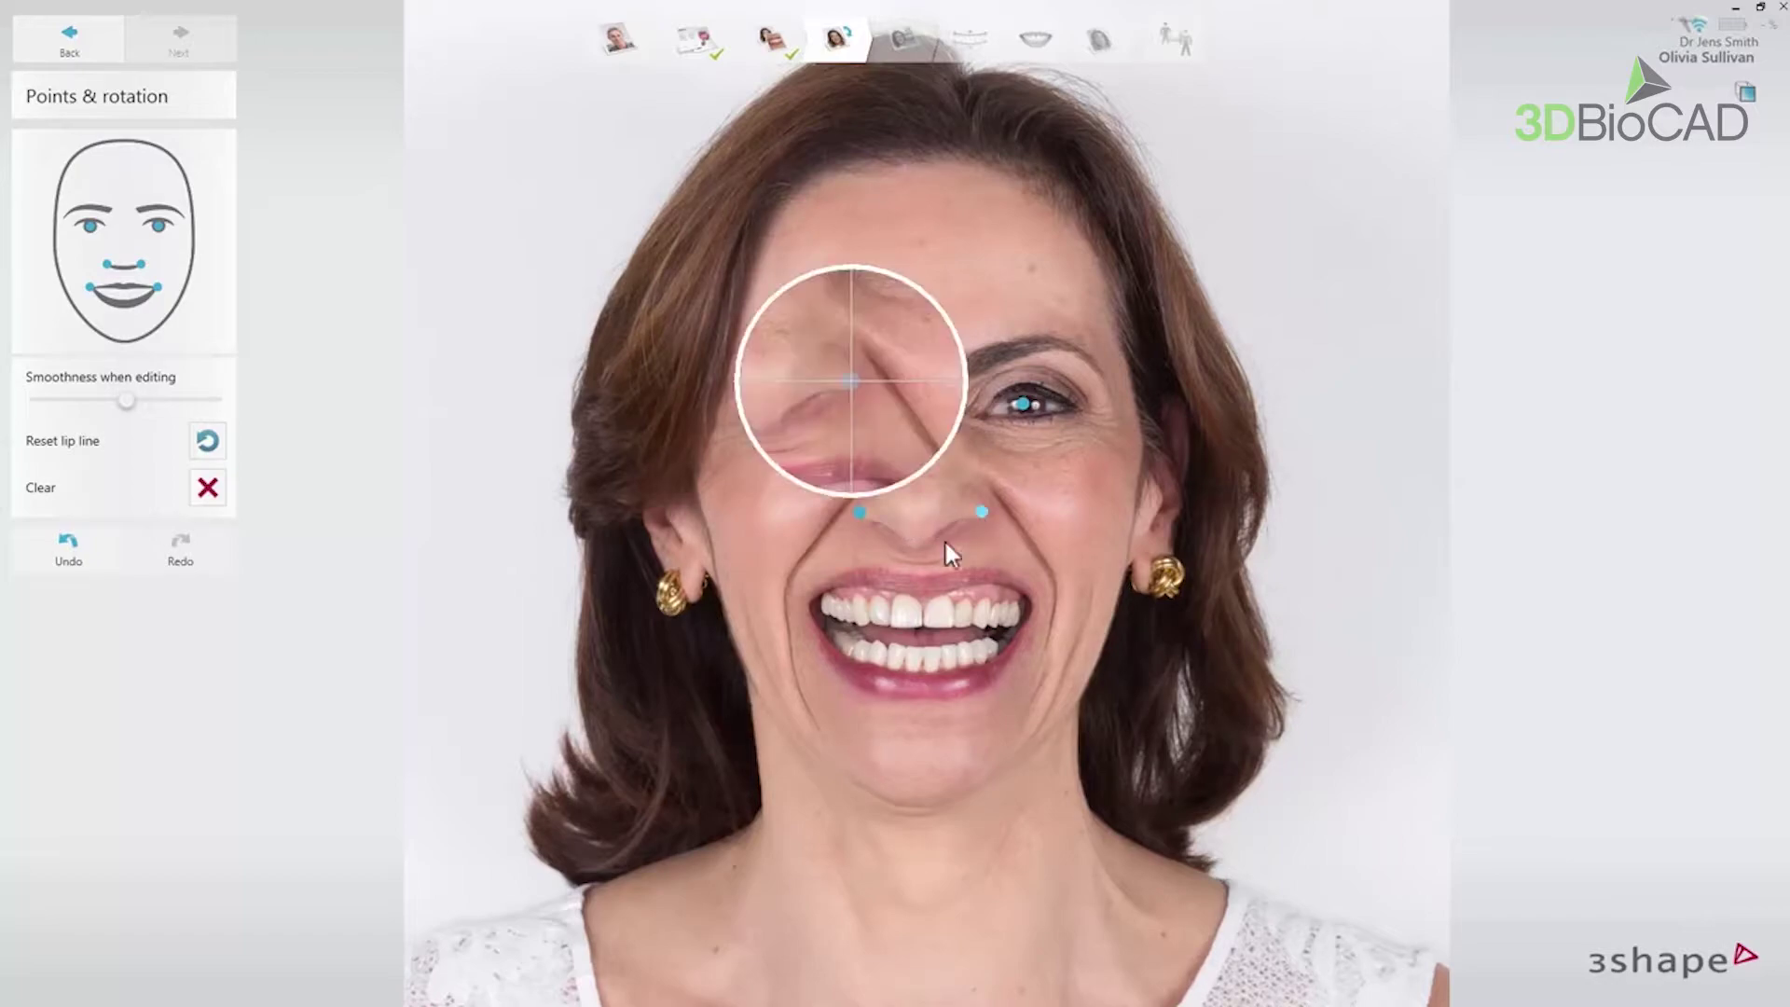
{"action": "left_click", "coordinate": [807, 602]}
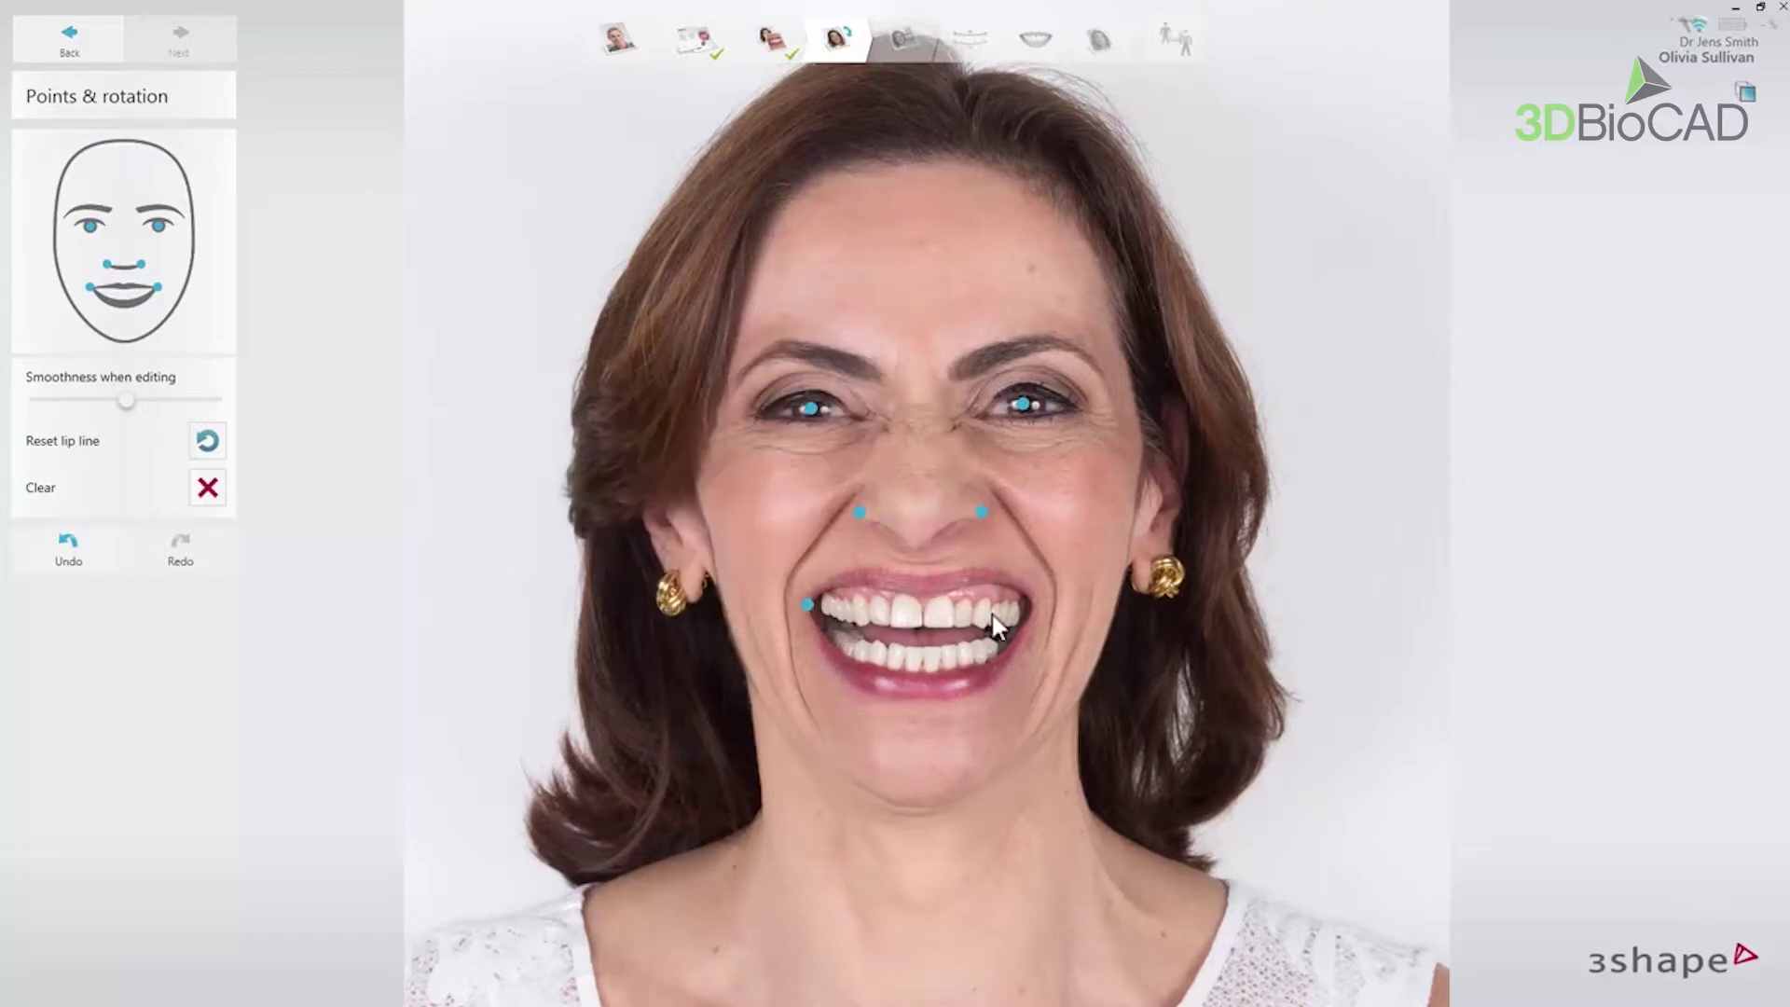
{"action": "left_click", "coordinate": [1035, 606]}
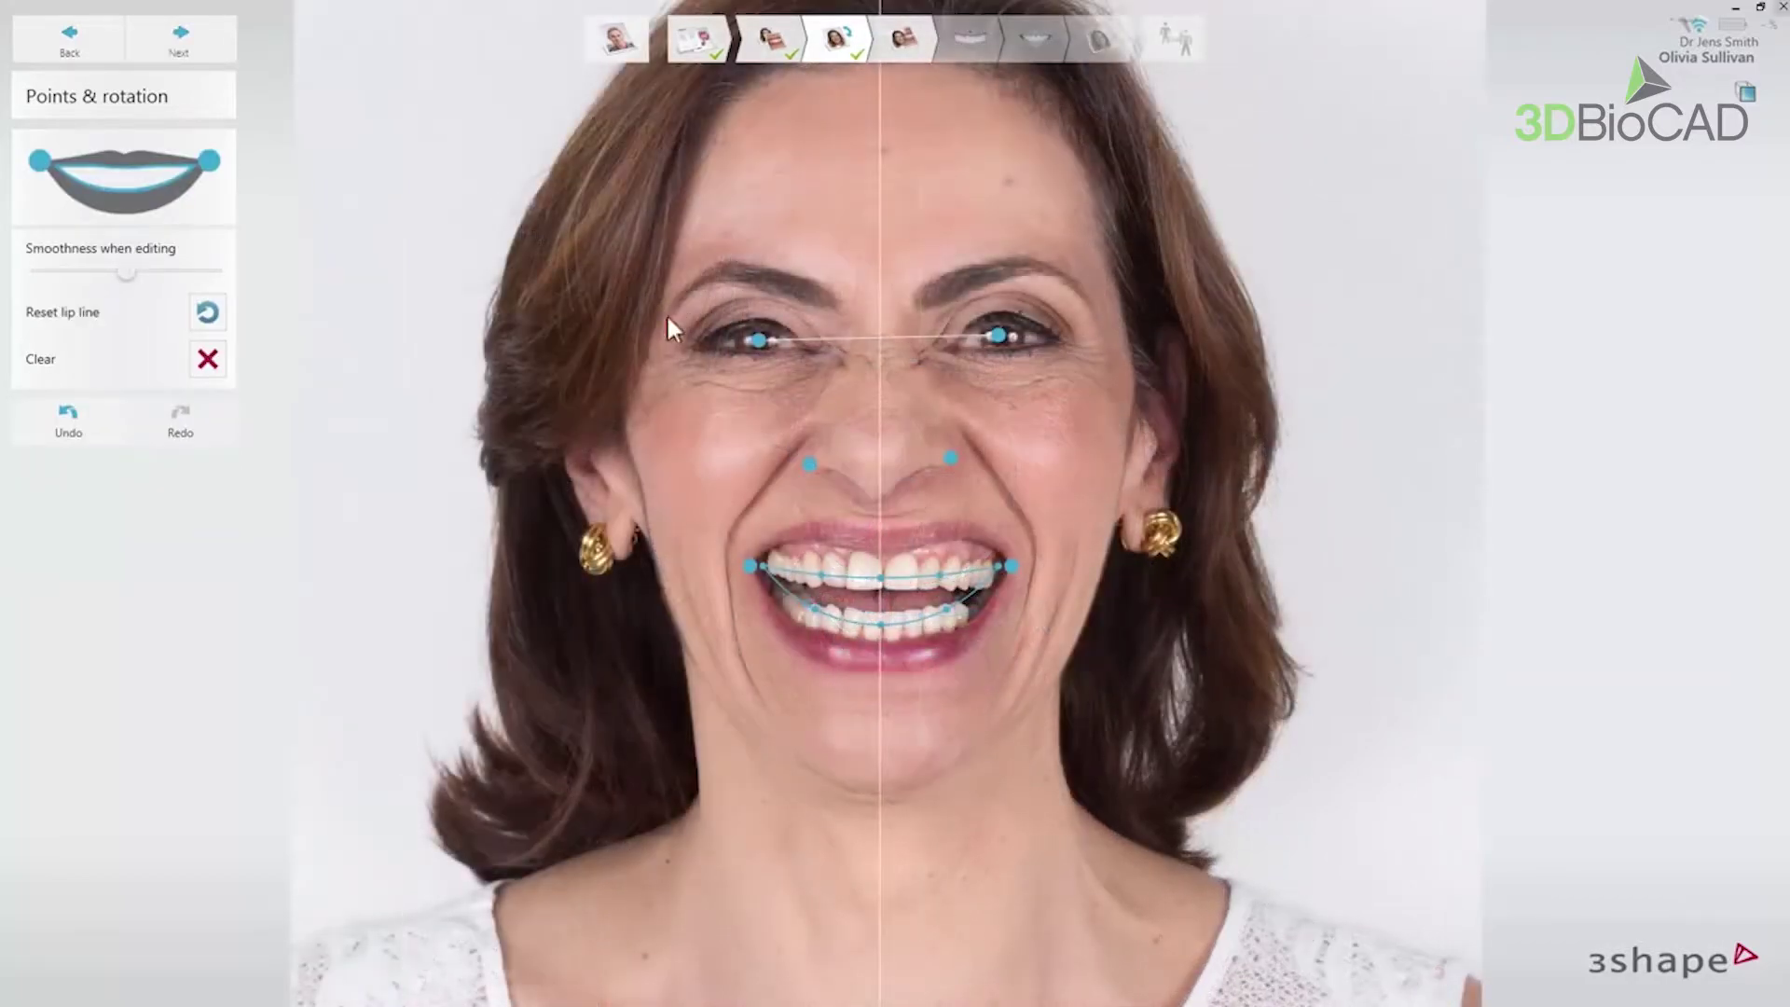
- Fine-tune the left eye, left mouth-corner and both nose landmark points
{"action": "left_click_drag", "start_coordinate": [743, 338], "coordinate": [760, 341]}
{"action": "left_click_drag", "start_coordinate": [751, 566], "coordinate": [751, 568]}
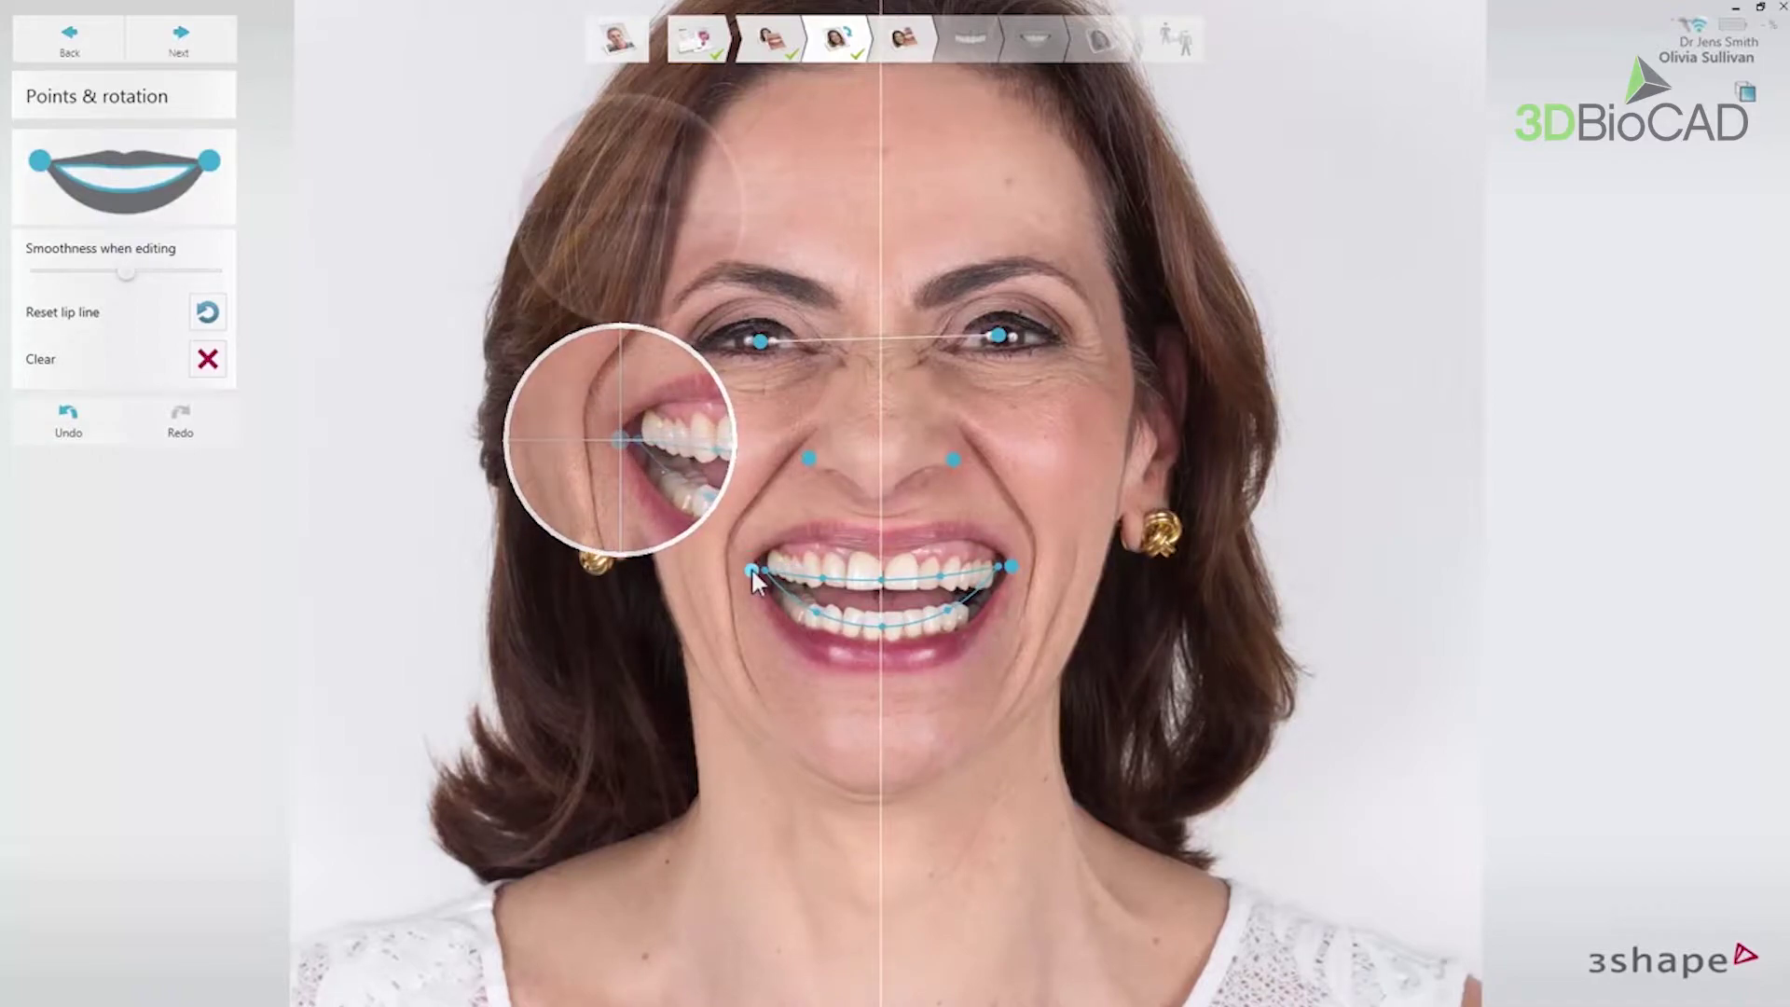
{"action": "left_click_drag", "start_coordinate": [809, 458], "coordinate": [808, 455]}
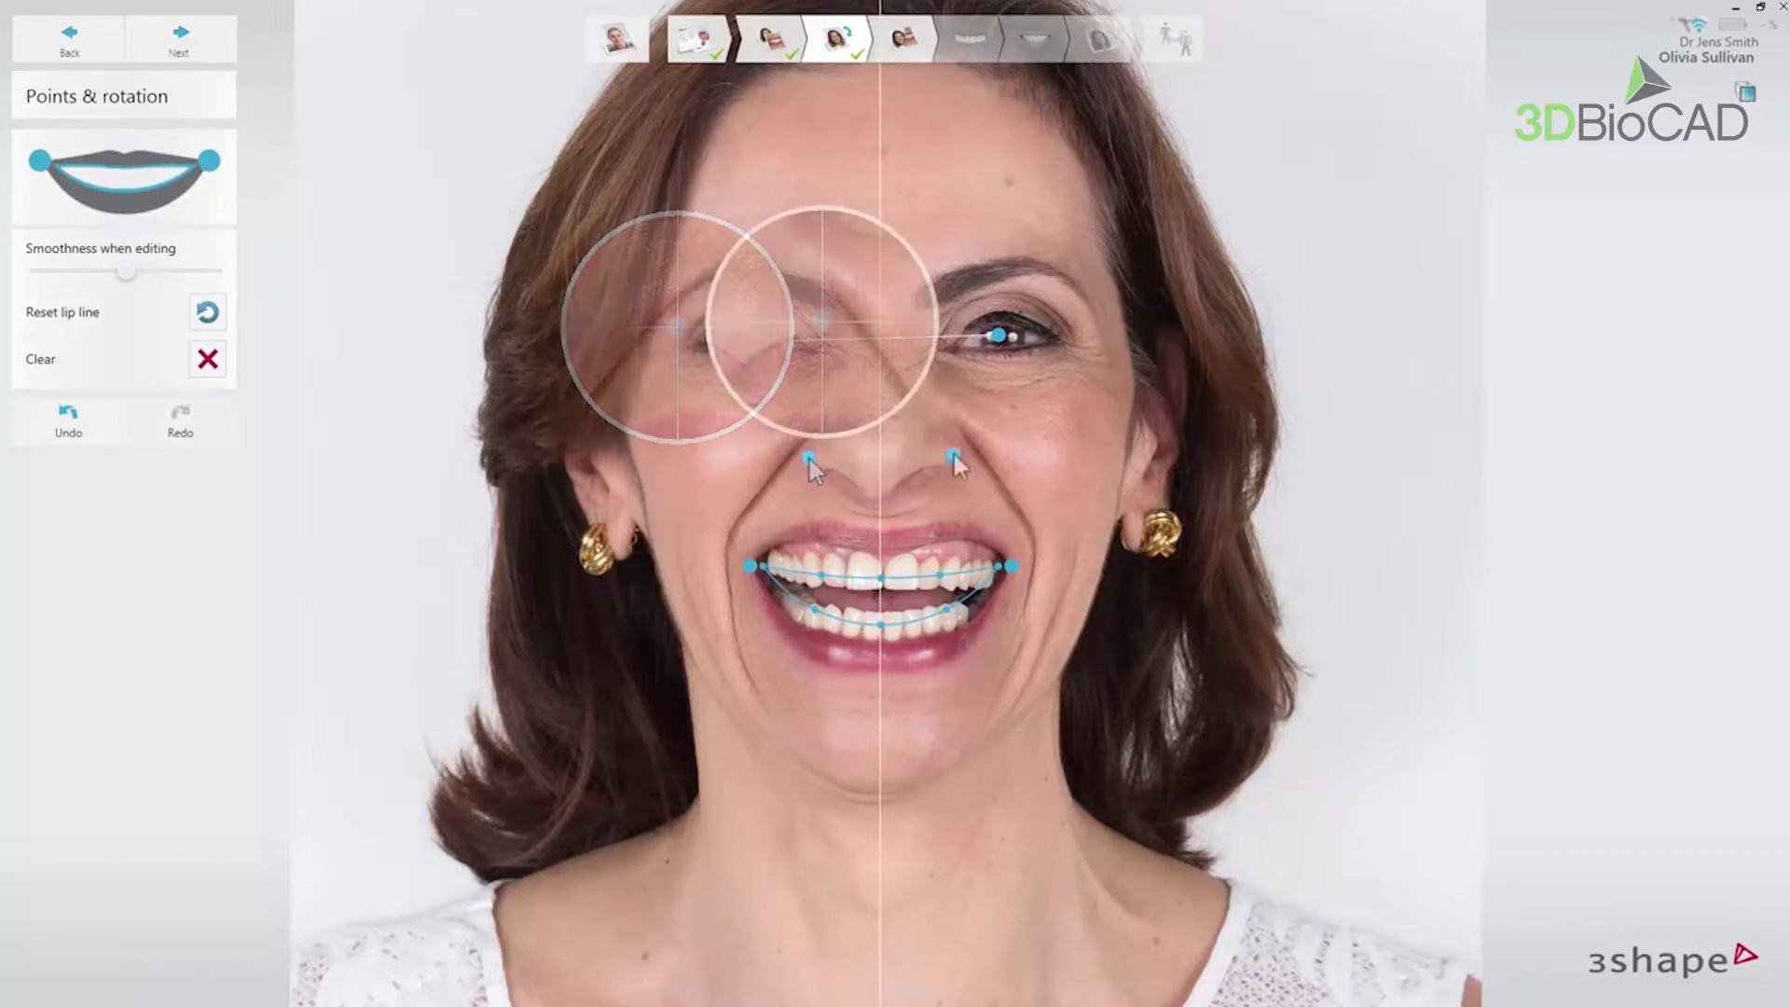
{"action": "left_click_drag", "start_coordinate": [955, 450], "coordinate": [953, 453]}
- Rotate the face photo clockwise to level it and reshape the upper lip line
{"action": "mouse_move", "coordinate": [1469, 35]}
{"action": "left_mouse_down"}
{"action": "mouse_move", "coordinate": [1520, 94]}
{"action": "mouse_move", "coordinate": [1469, 53]}
{"action": "left_mouse_up"}
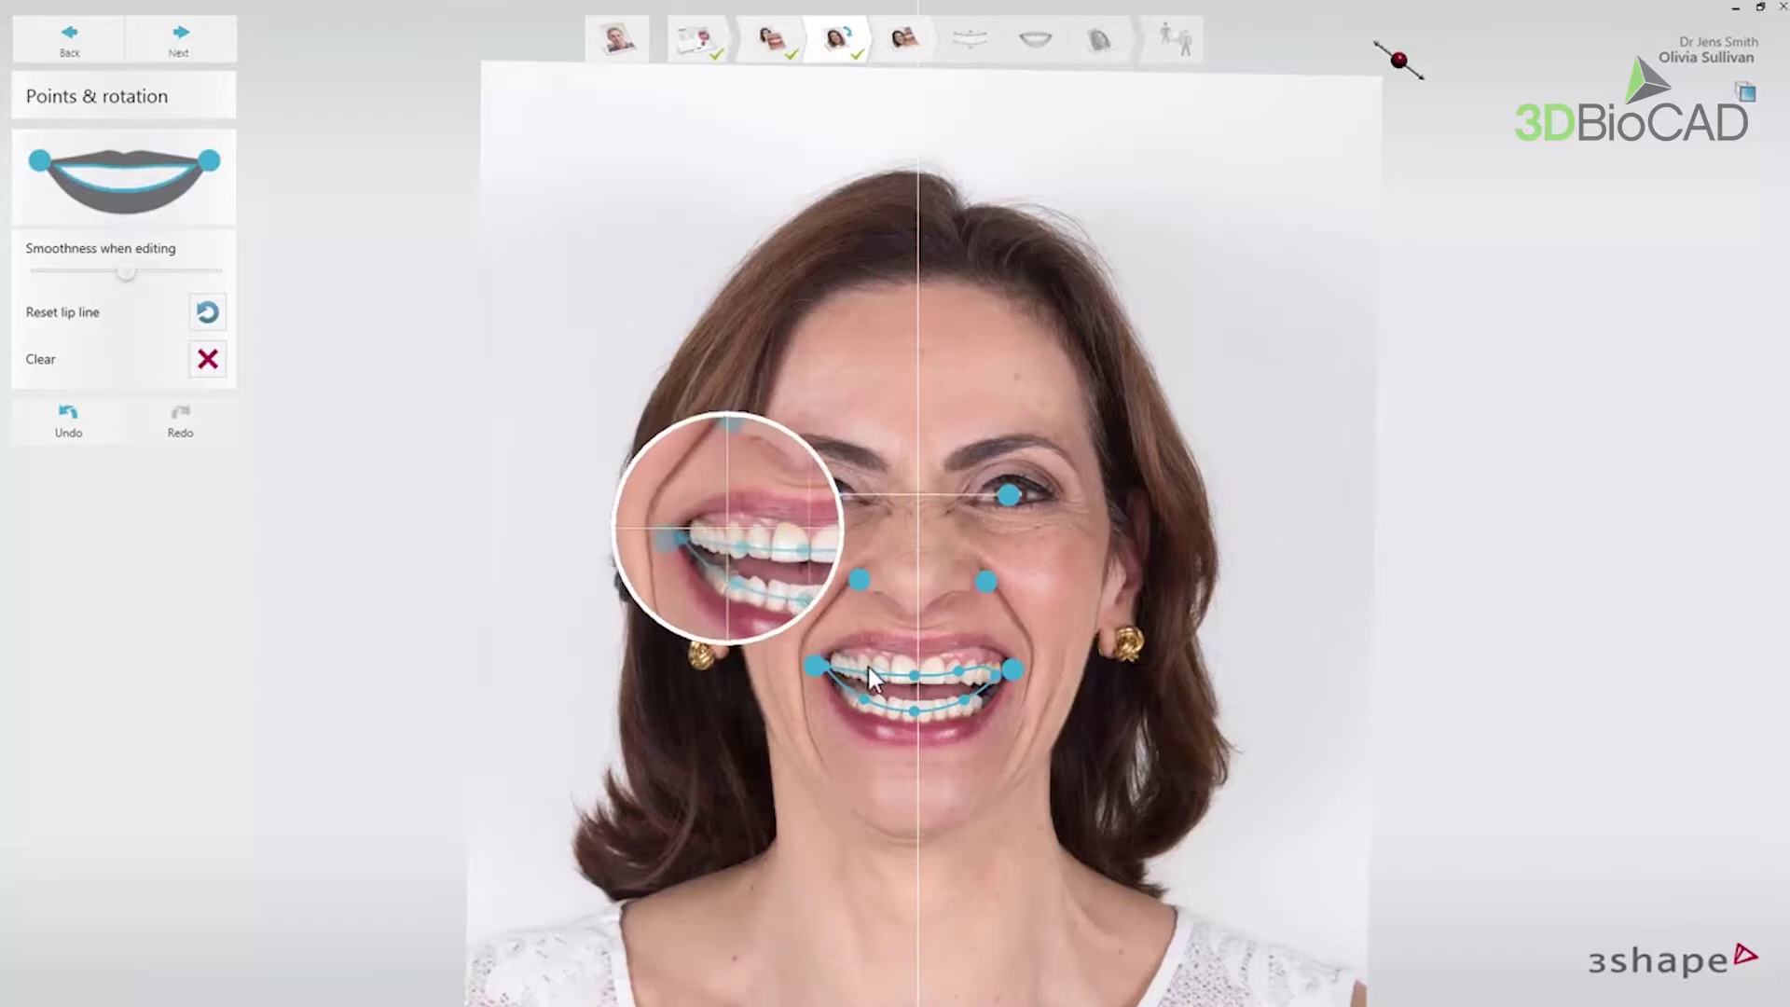
{"action": "left_click_drag", "start_coordinate": [869, 669], "coordinate": [874, 649]}
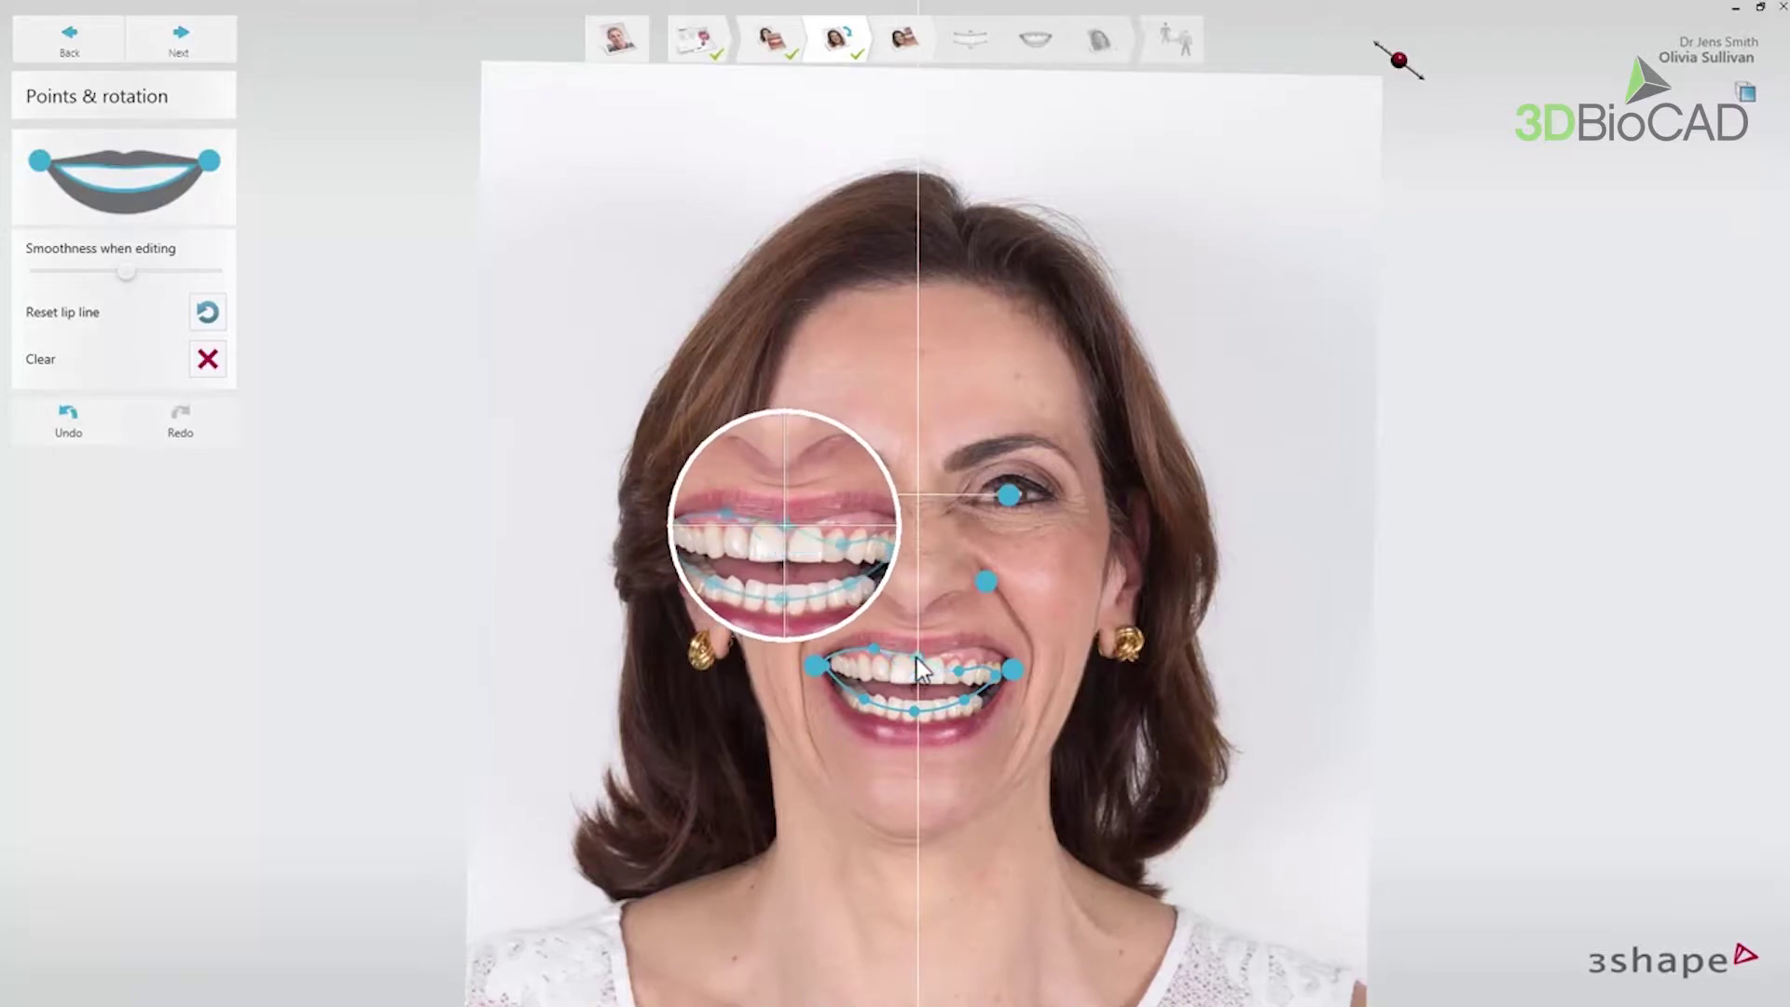
{"action": "left_click", "coordinate": [1004, 657]}
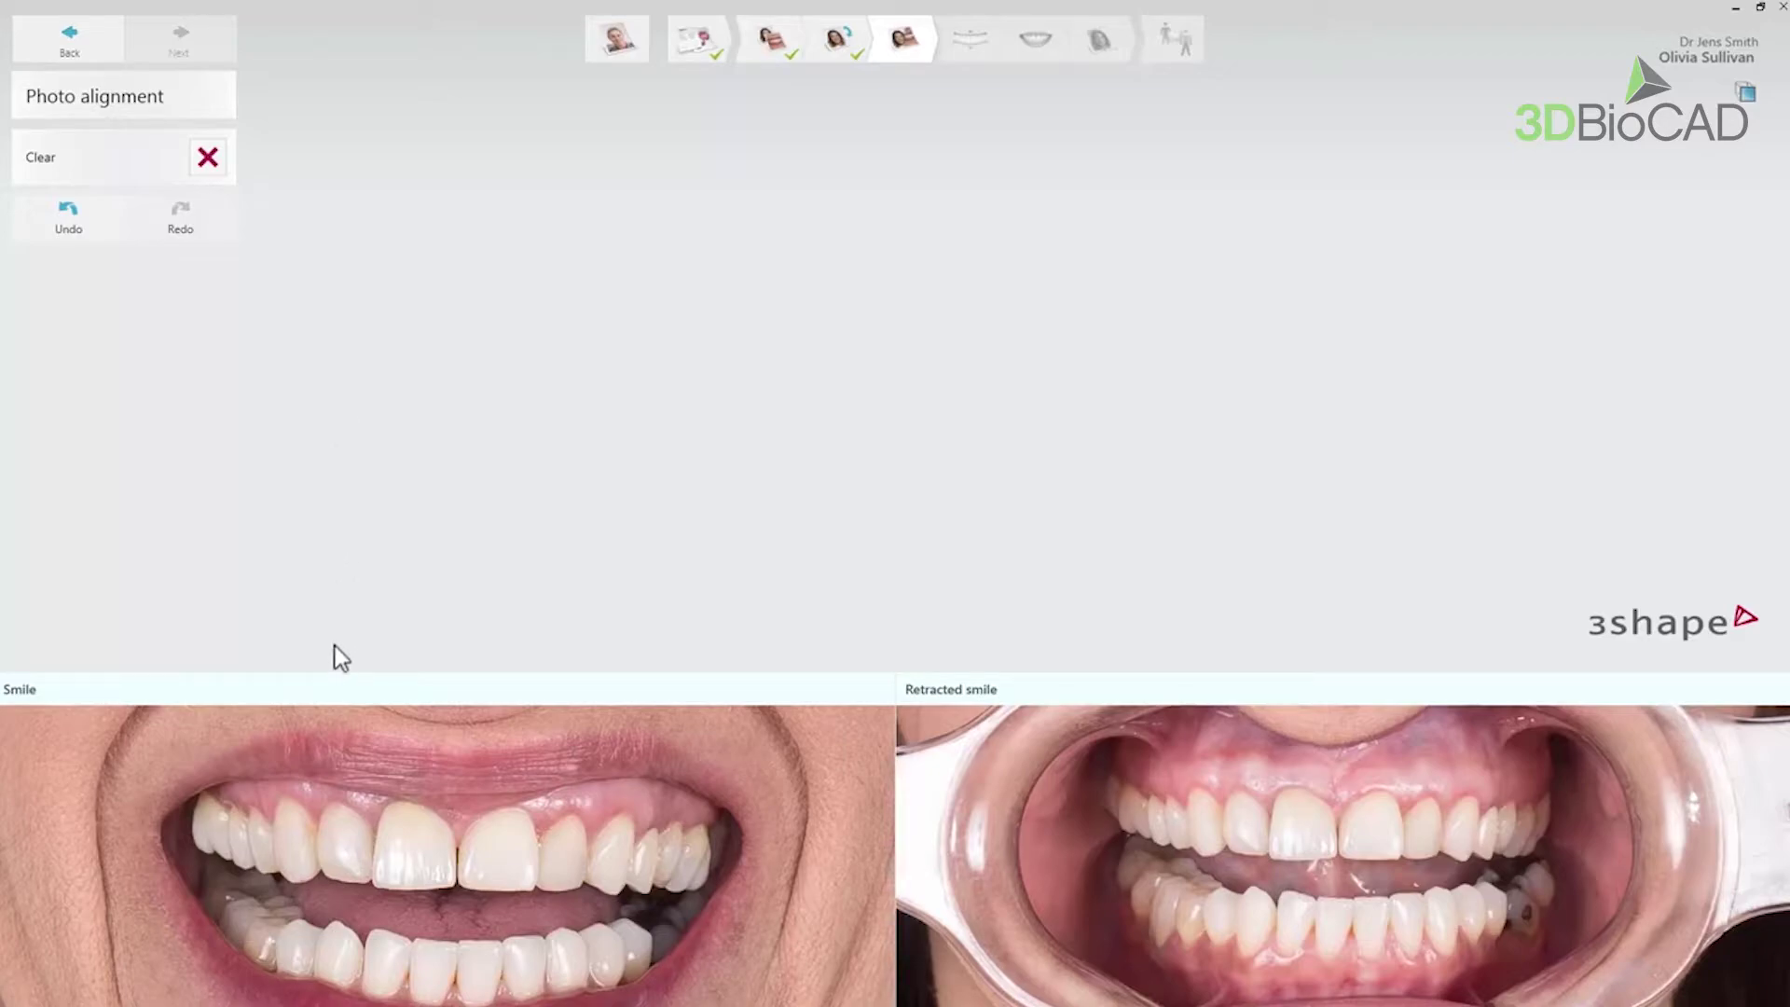
- Place matching left and right tooth alignment points on the smile and retracted photos
{"action": "left_click", "coordinate": [293, 880]}
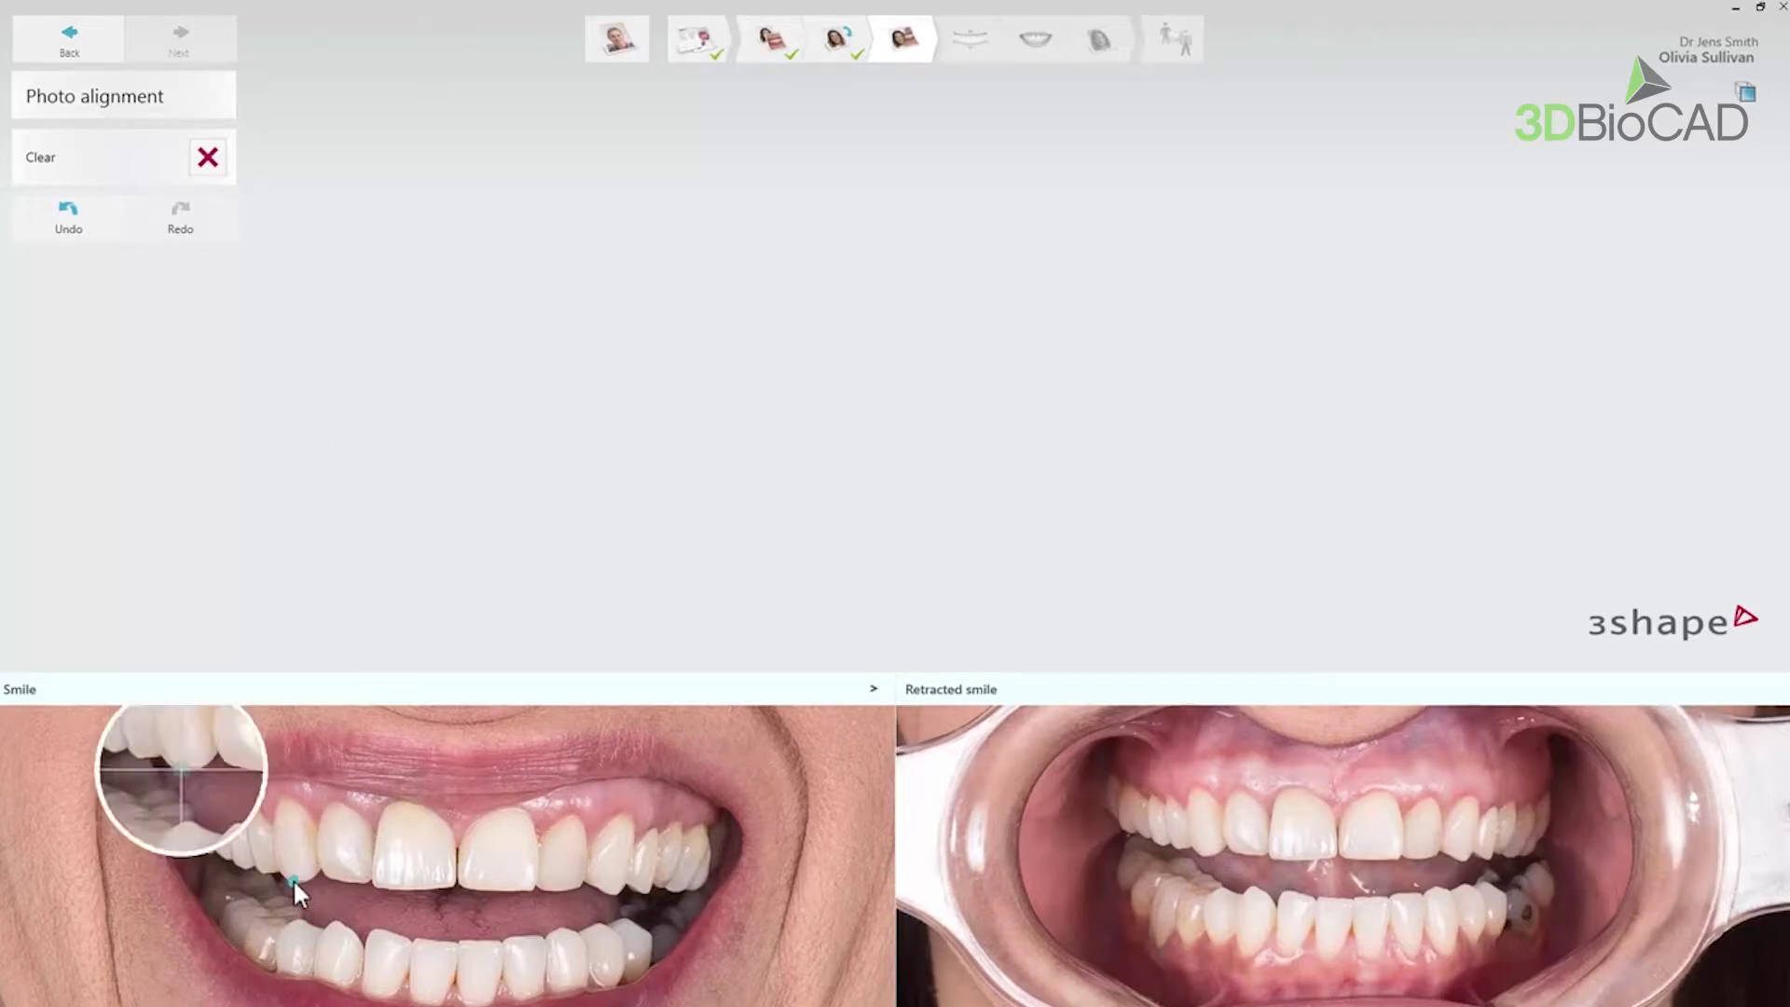
{"action": "left_click", "coordinate": [1205, 854]}
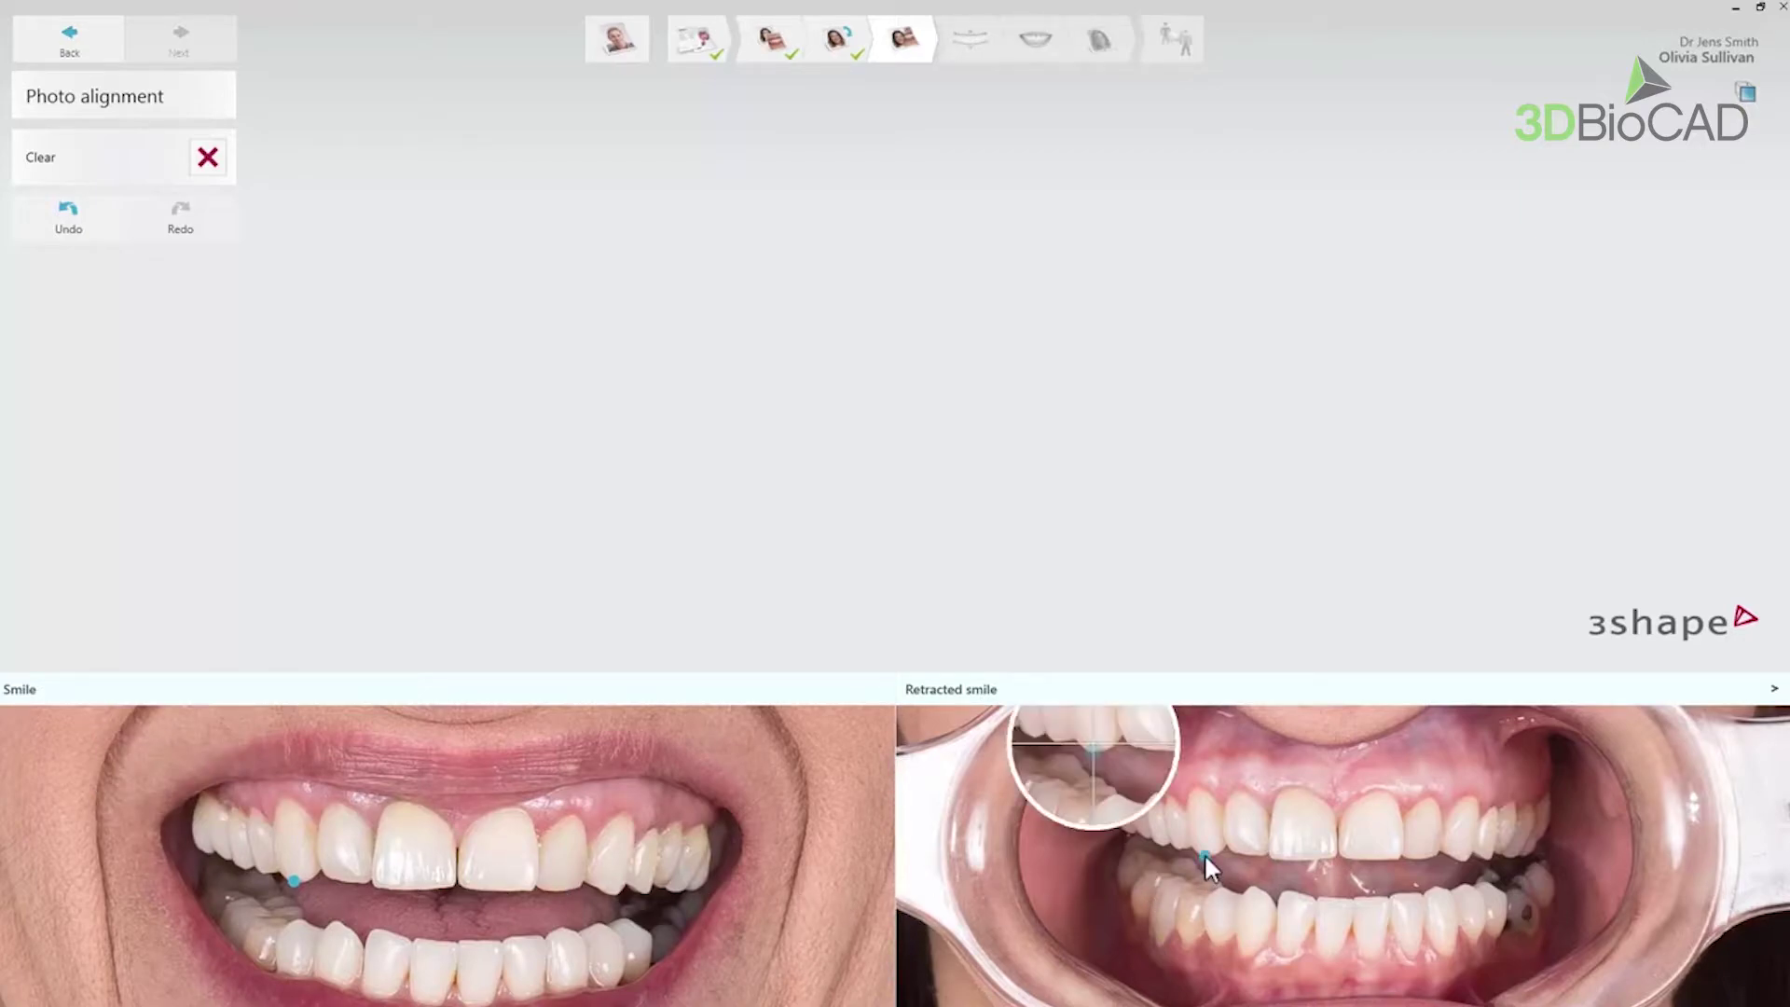
{"action": "left_click", "coordinate": [646, 890]}
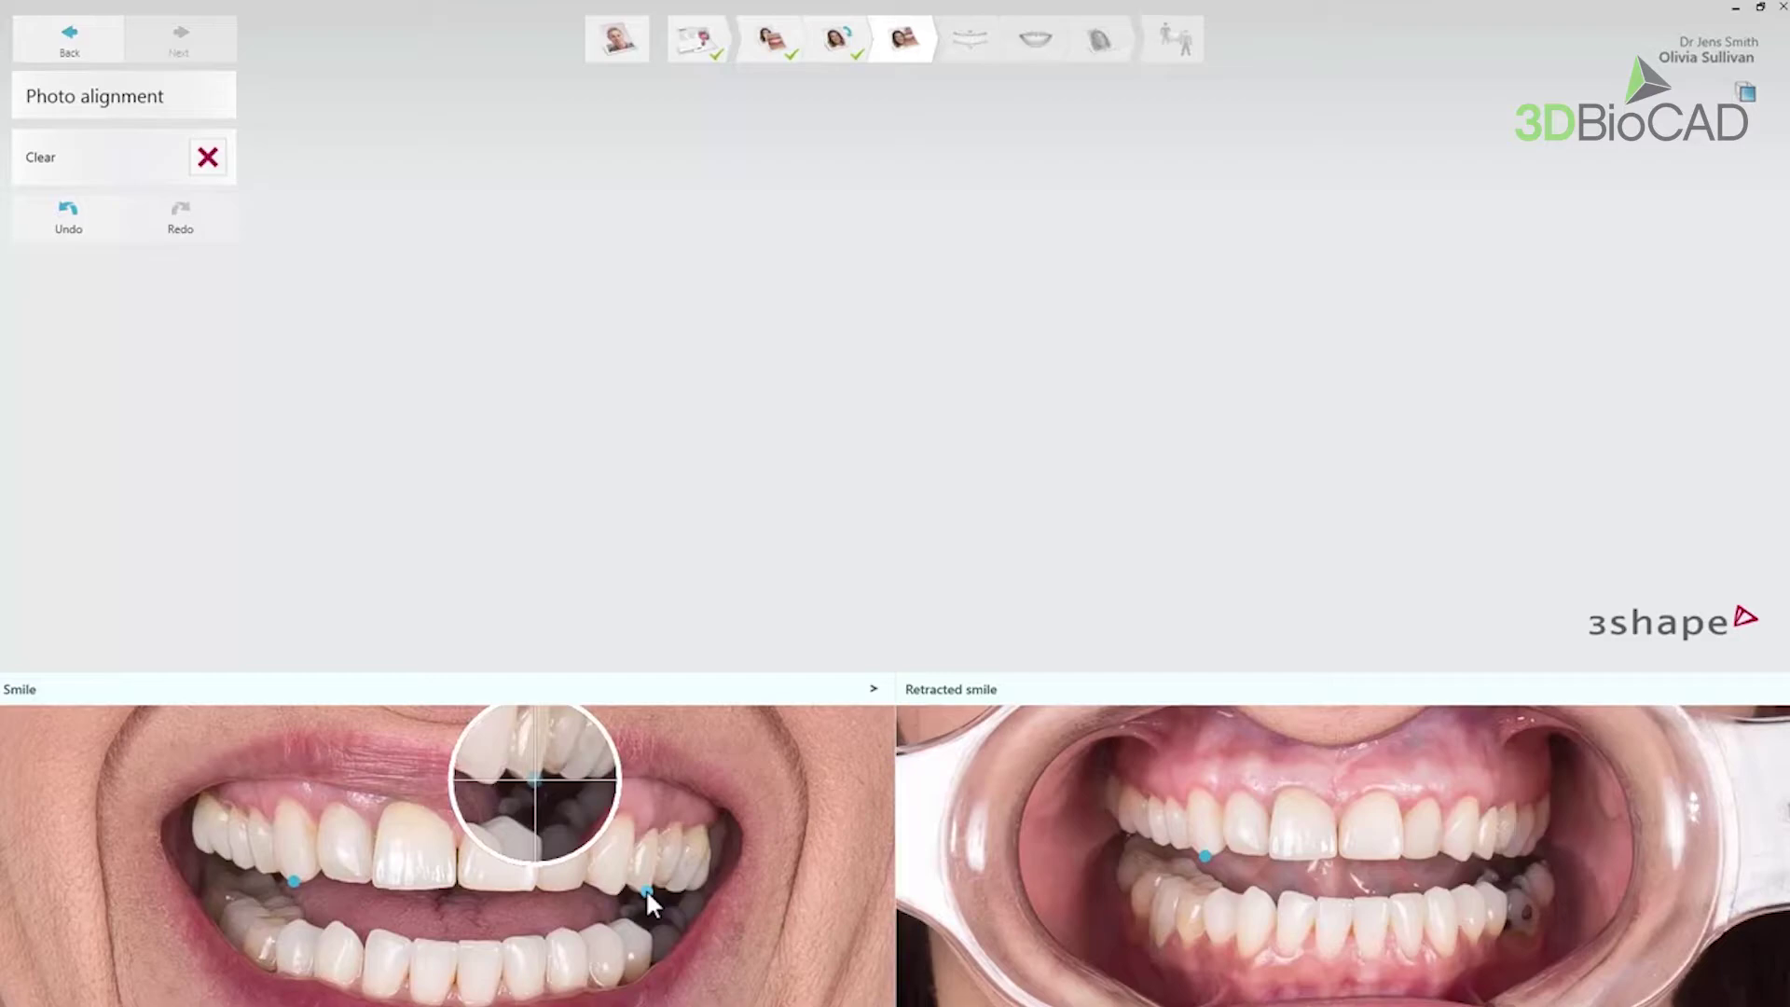
{"action": "left_click", "coordinate": [1486, 854]}
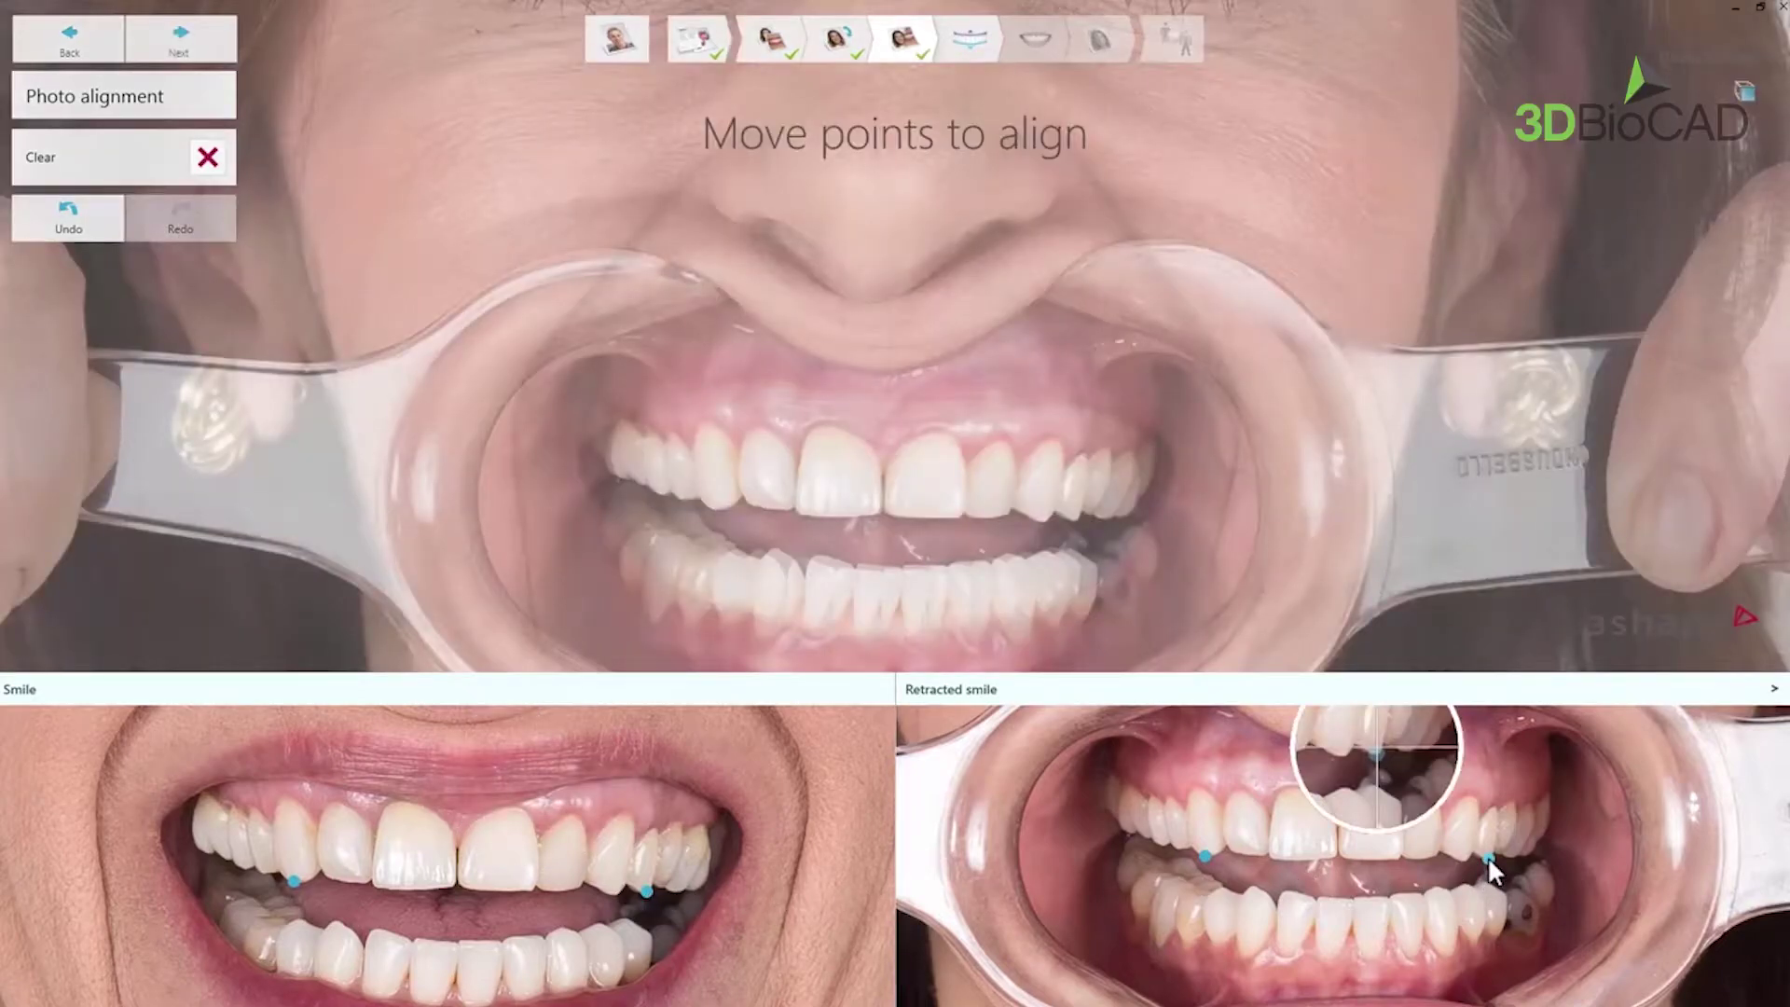
- Nudge the smile photo's left alignment point slightly lower and advance to Smile Design
{"action": "left_click", "coordinate": [297, 875]}
{"action": "left_click_drag", "start_coordinate": [297, 875], "coordinate": [292, 882]}
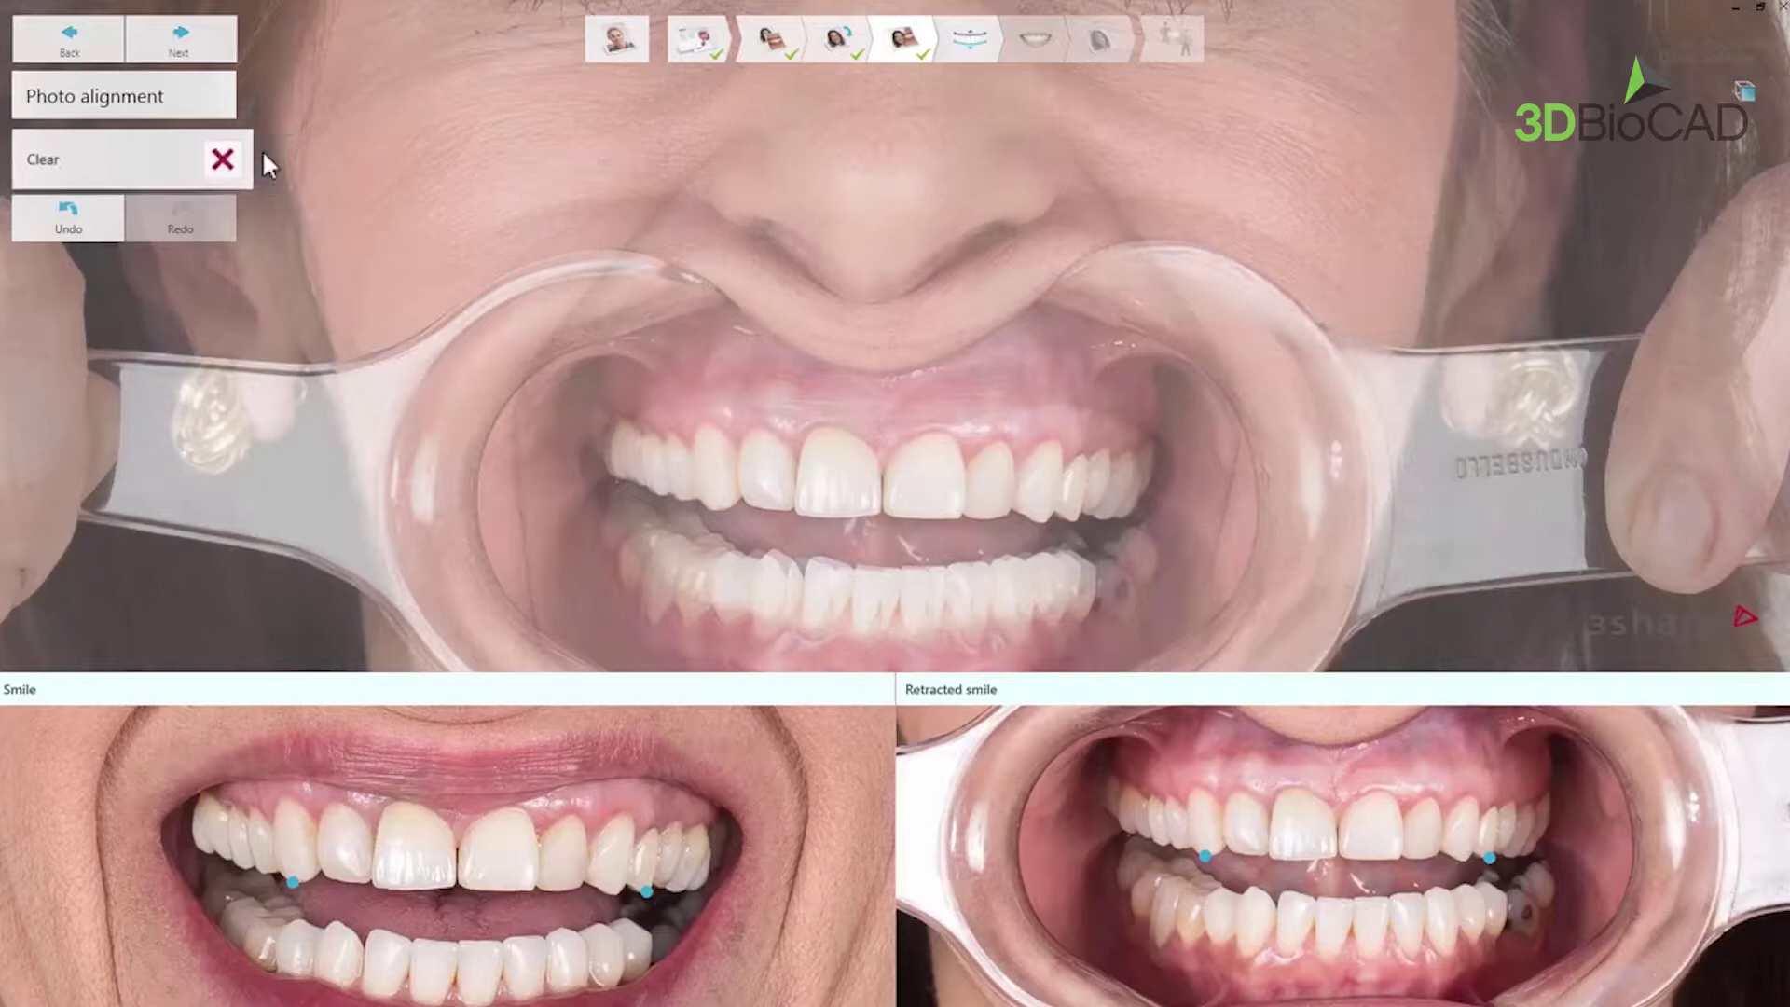
{"action": "left_click", "coordinate": [221, 43]}
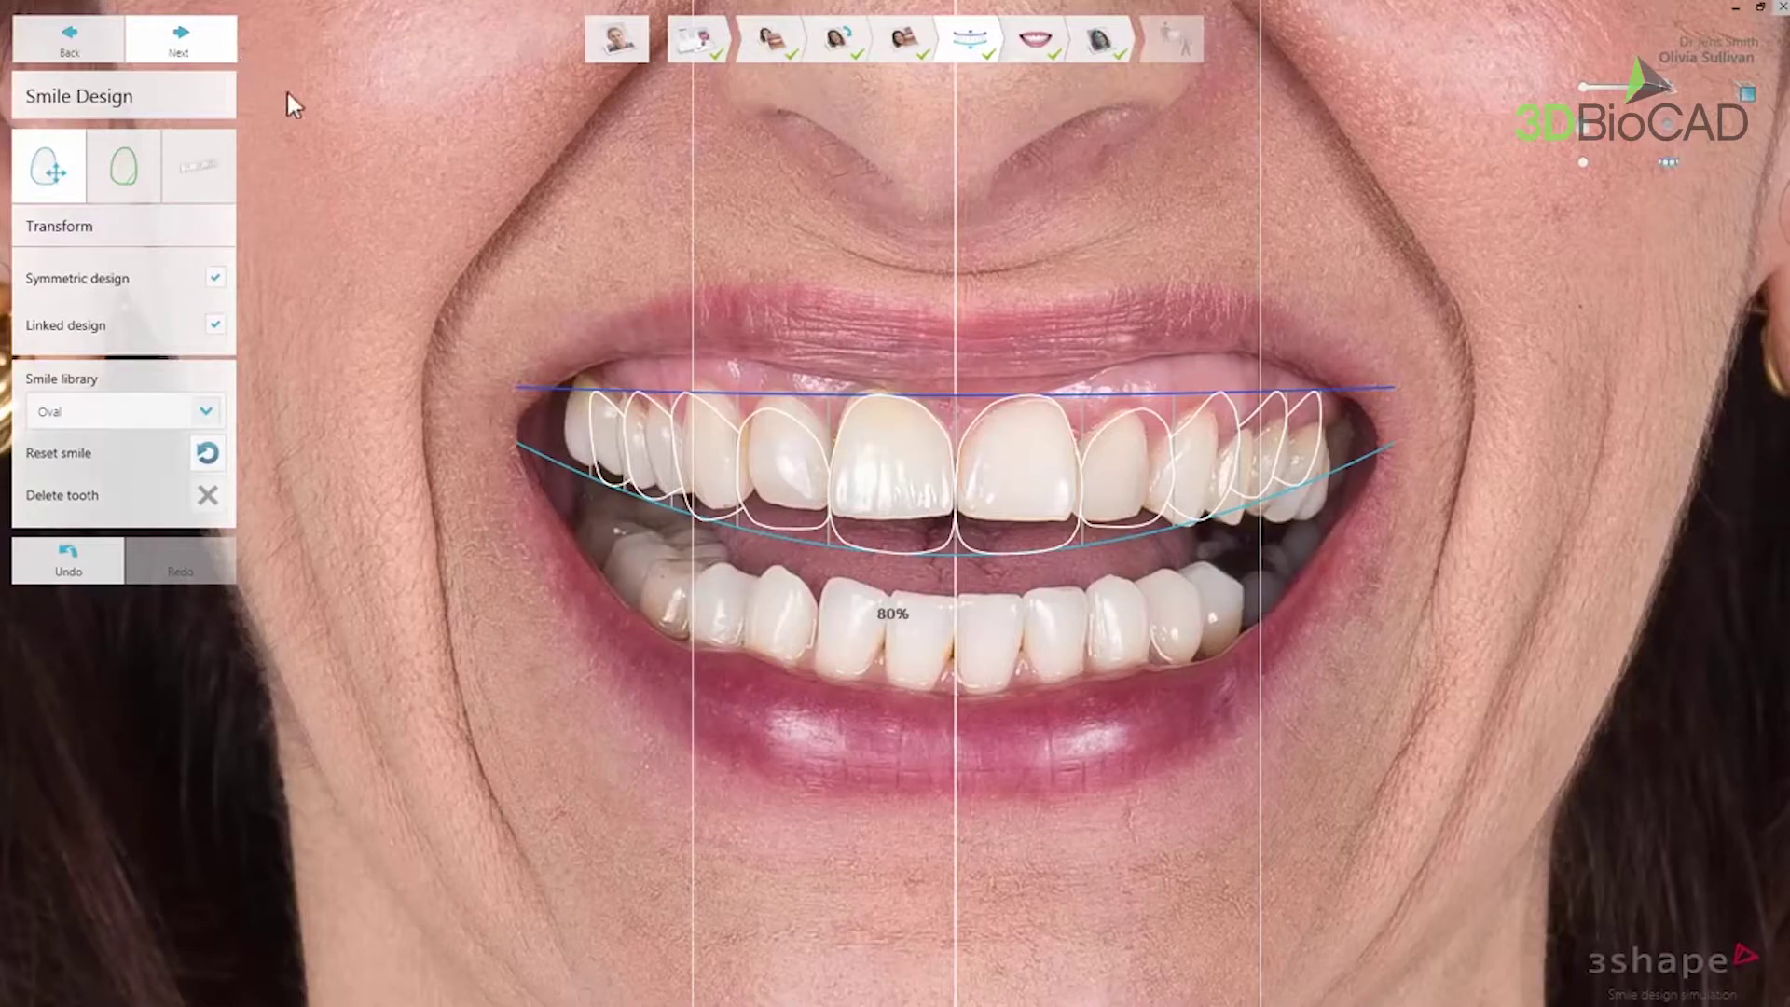
- Zoom in and out, then pan the photo to recentre the face under the oval outlines
{"action": "scroll", "coordinate": [961, 401], "scroll_direction": "up", "scroll_amount": 1}
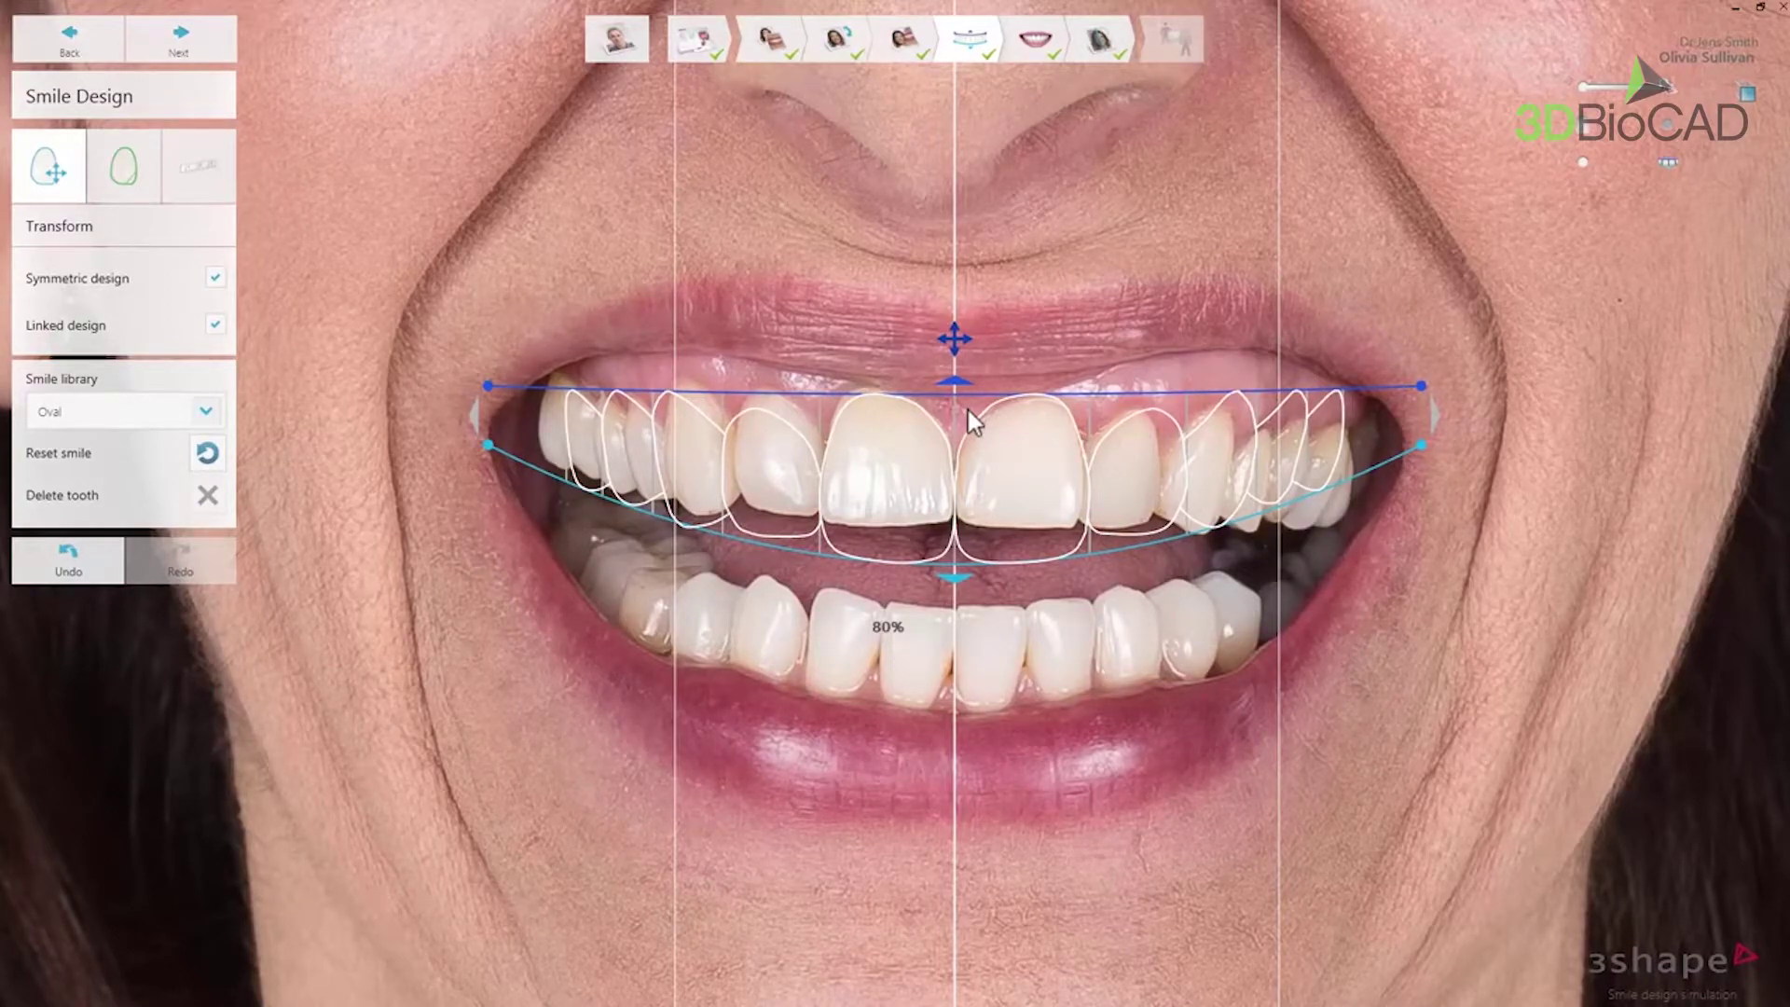
{"action": "scroll", "coordinate": [969, 410], "scroll_direction": "up", "scroll_amount": 3}
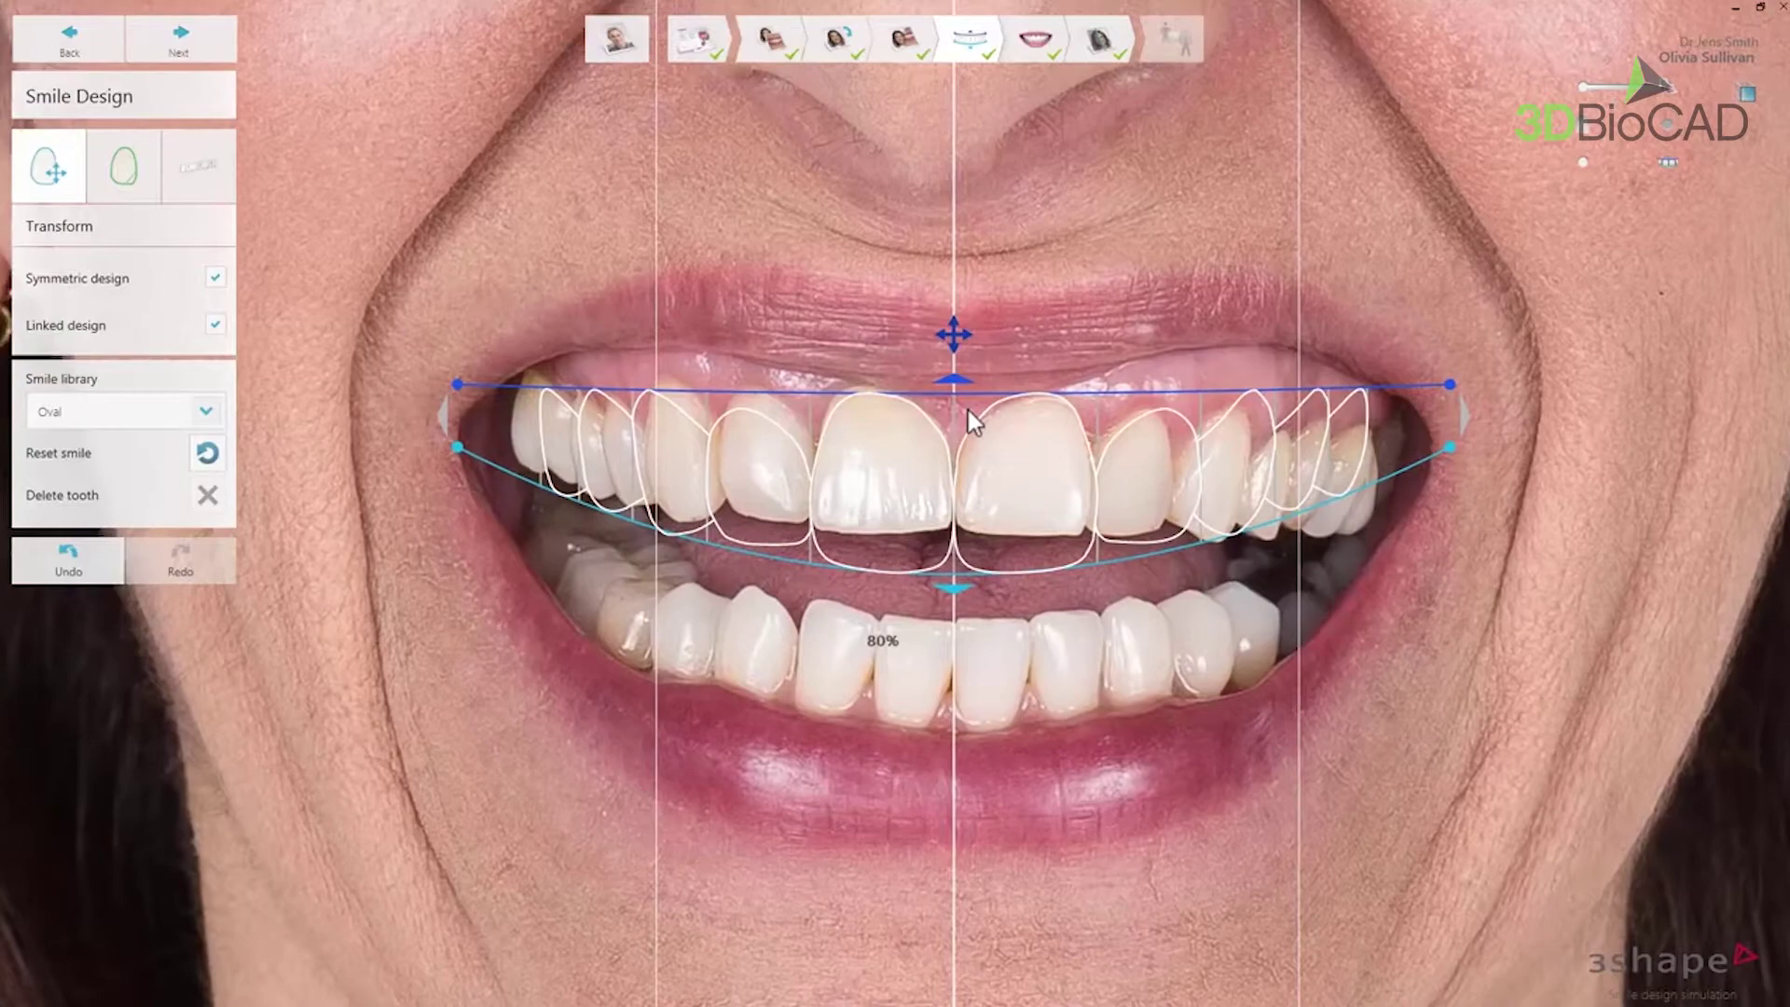
{"action": "scroll", "coordinate": [969, 410], "scroll_direction": "down", "scroll_amount": 4}
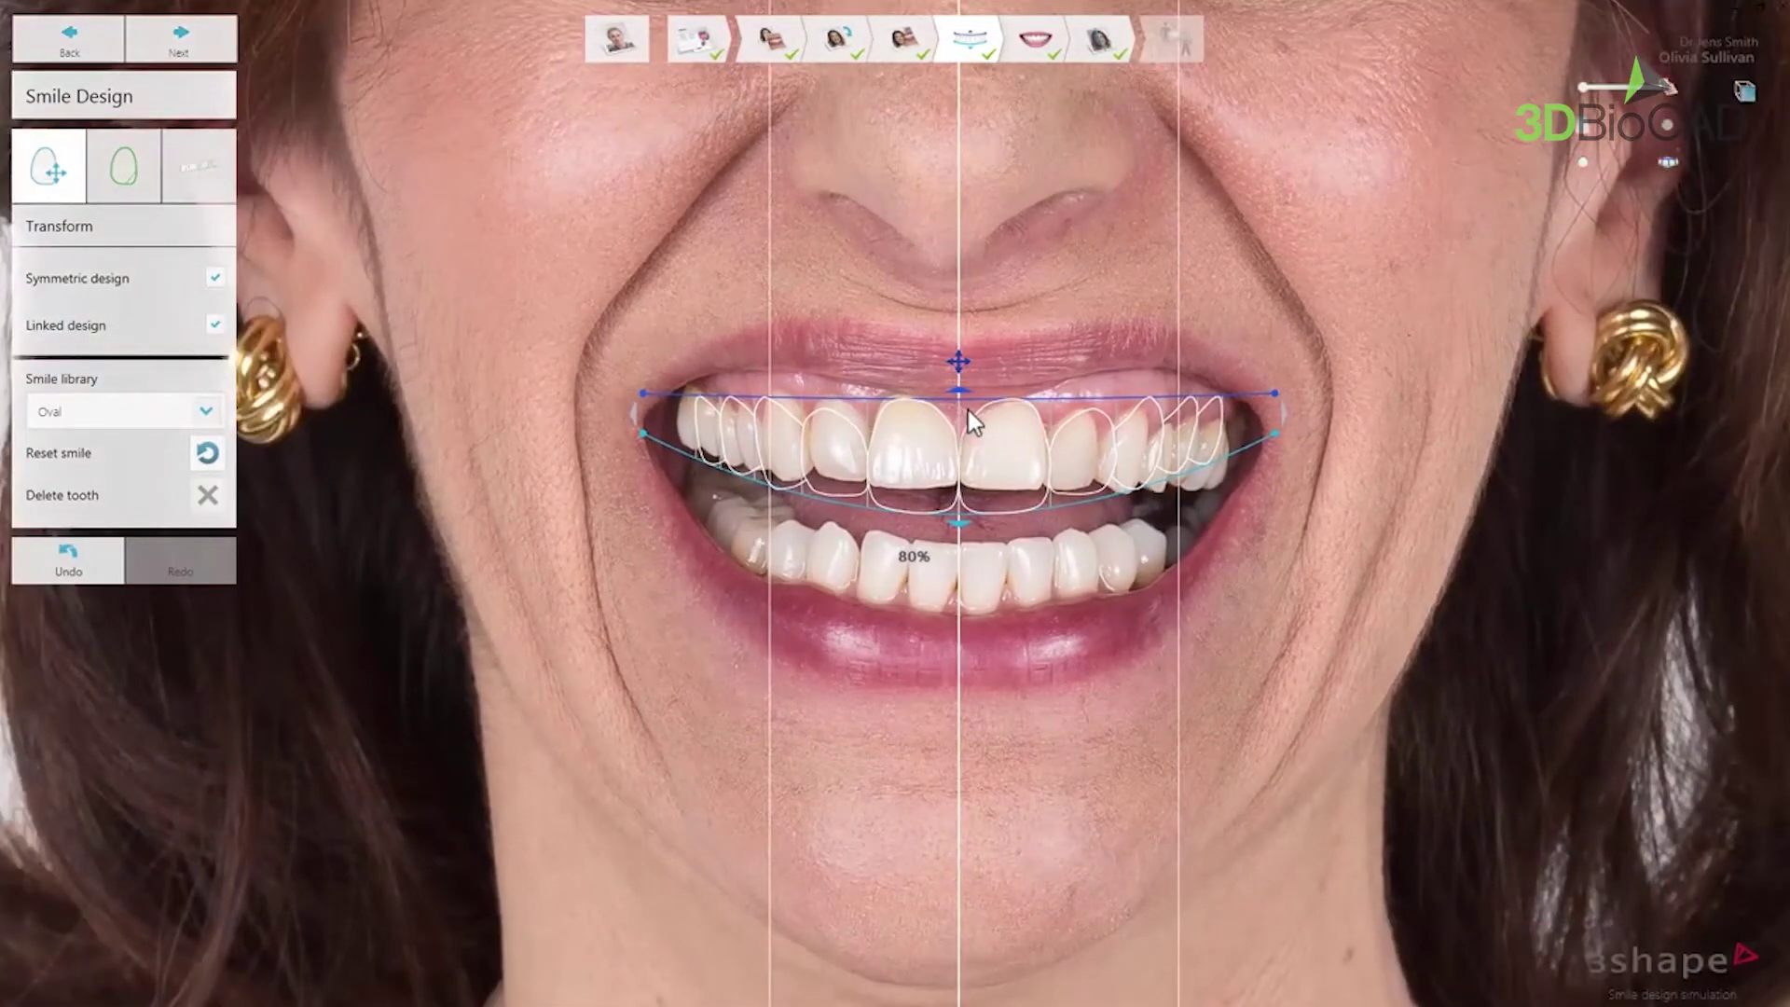
{"action": "scroll", "coordinate": [970, 410], "scroll_direction": "down", "scroll_amount": 3}
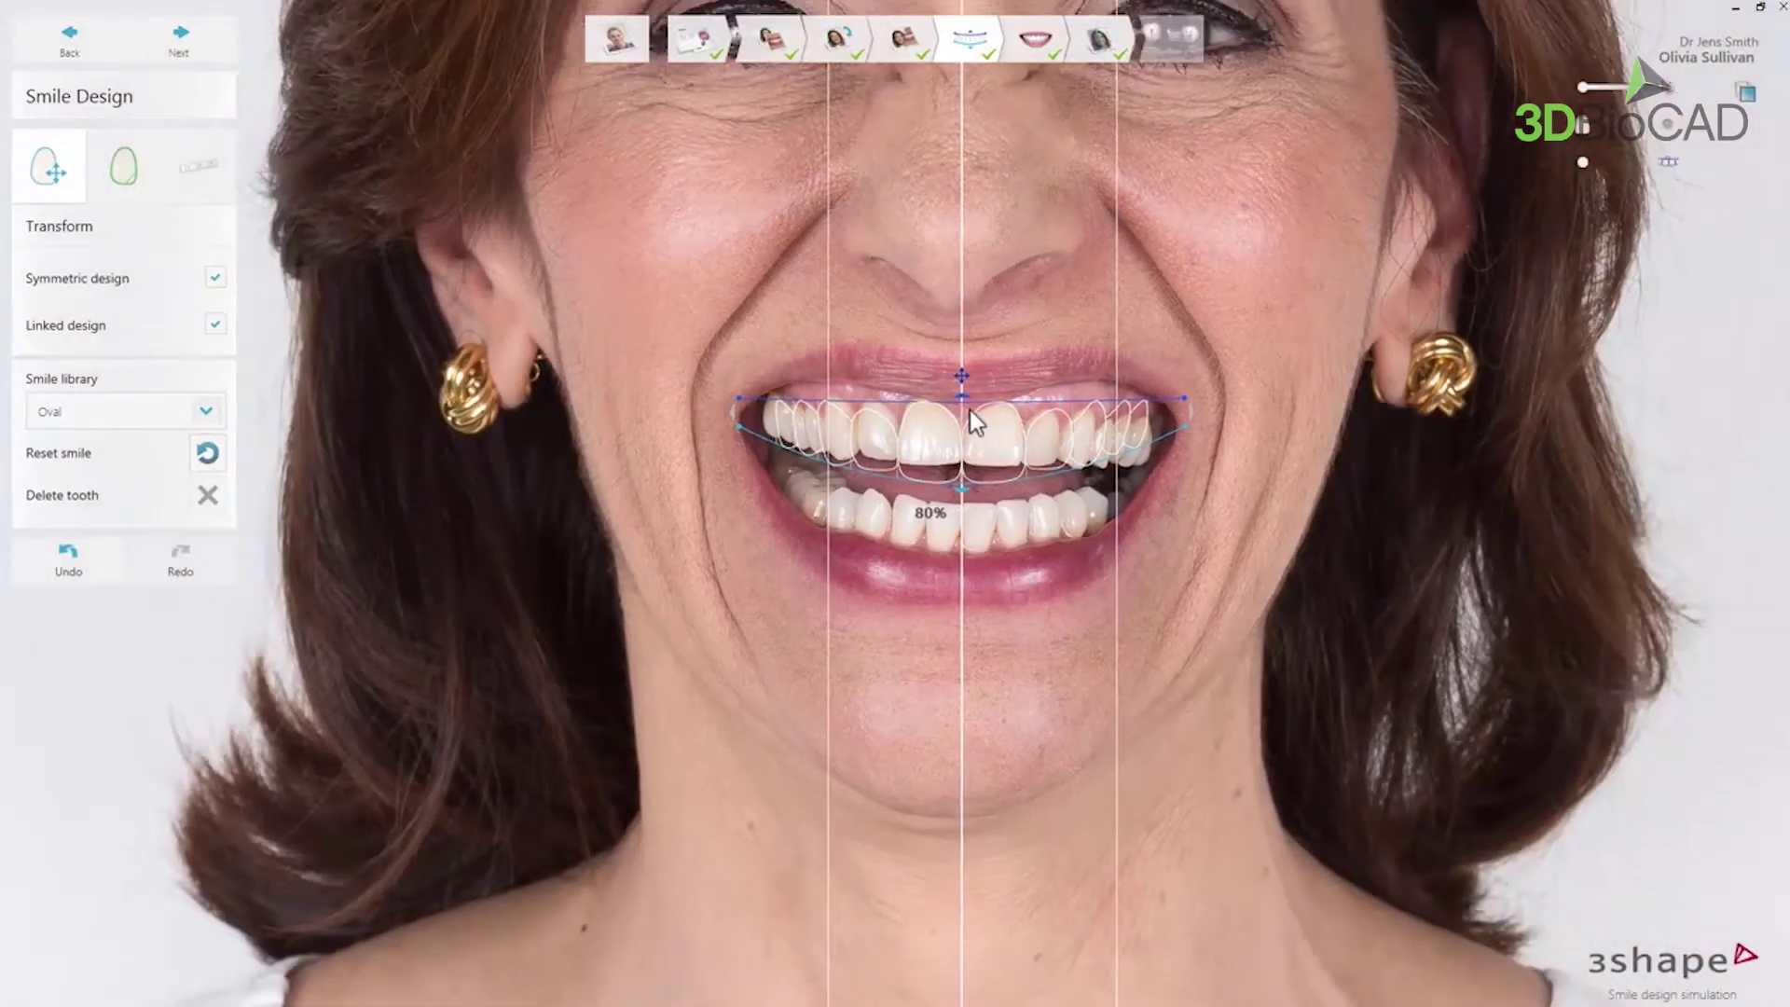
{"action": "left_click_drag", "start_coordinate": [969, 410], "coordinate": [913, 555]}
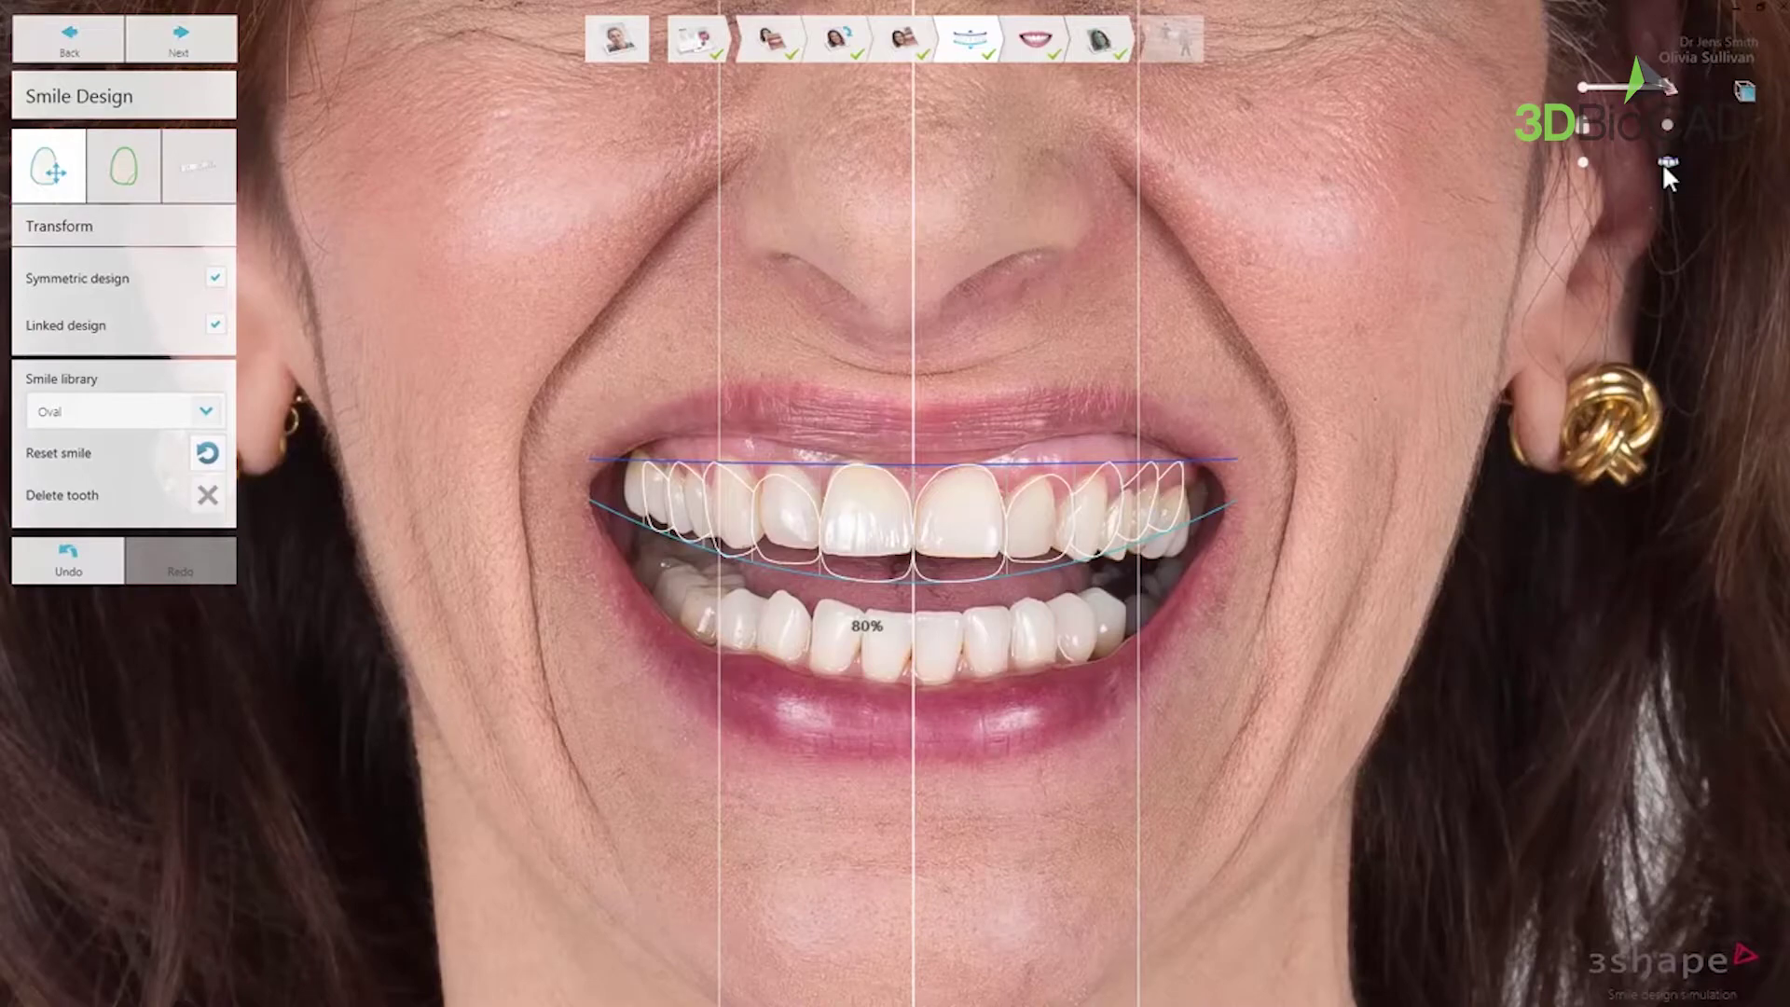
- Toggle guide lines, outline-only teeth, retracted background and full-portrait view, then list smile library shapes
{"action": "left_click", "coordinate": [1585, 162]}
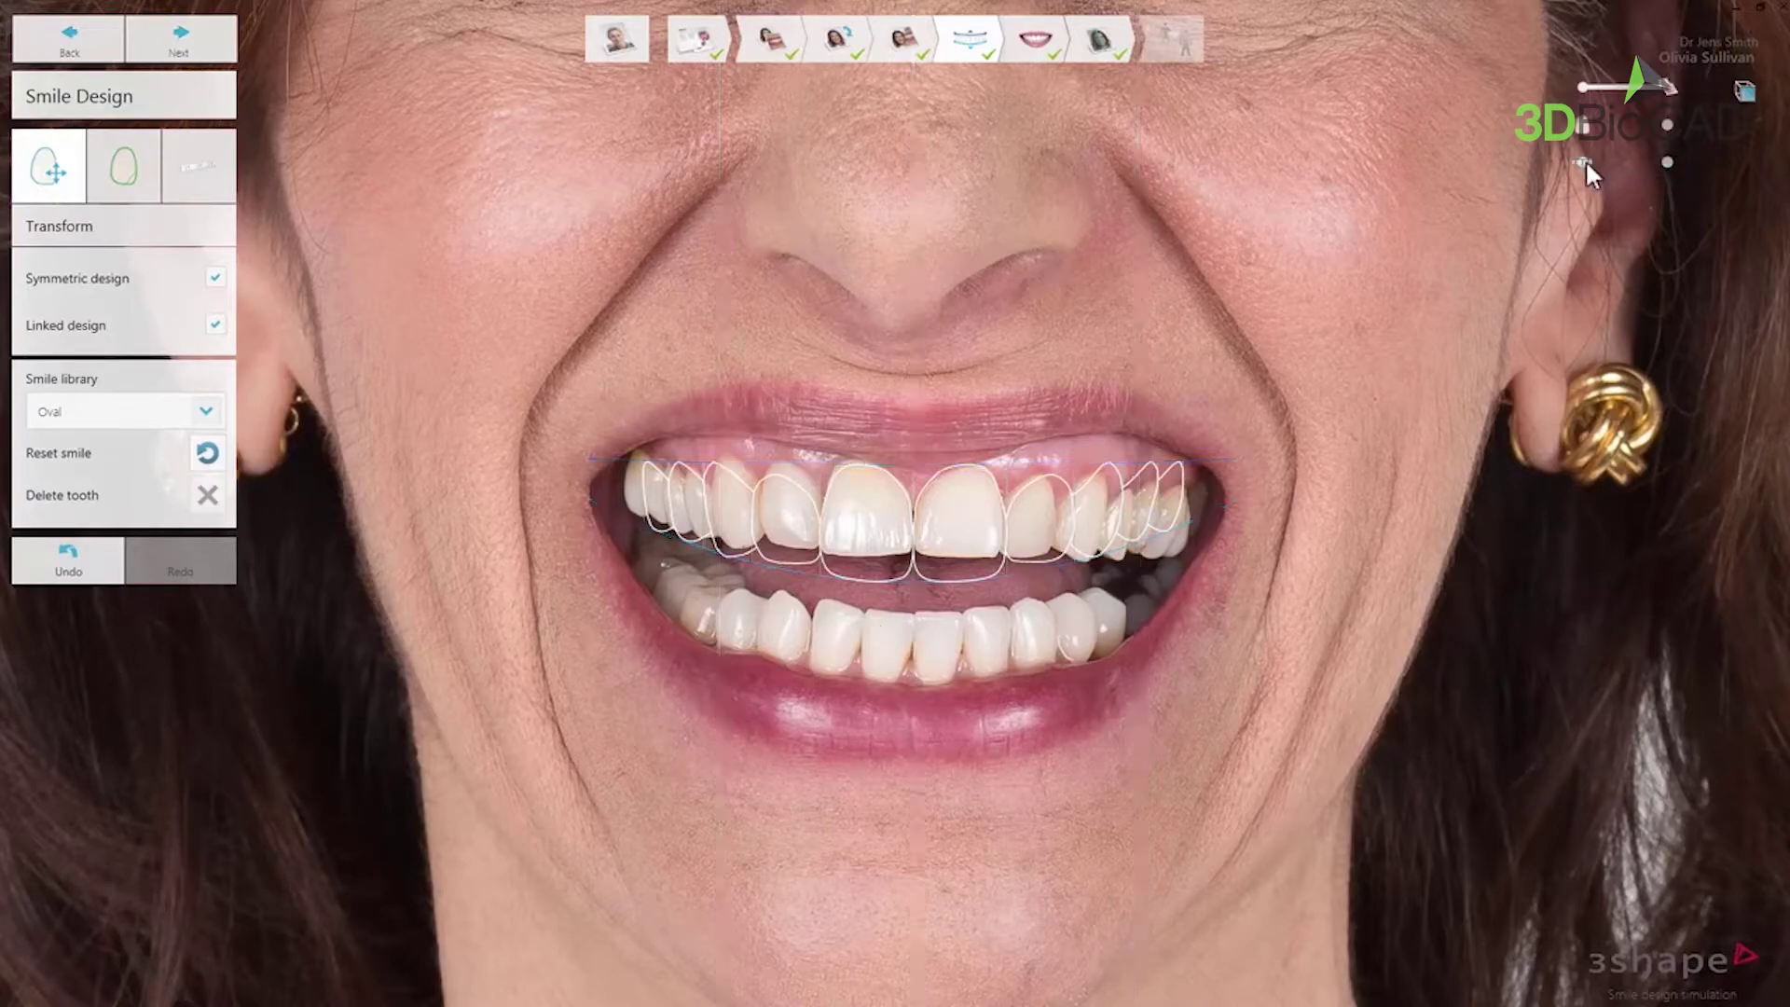
{"action": "left_click", "coordinate": [1662, 163]}
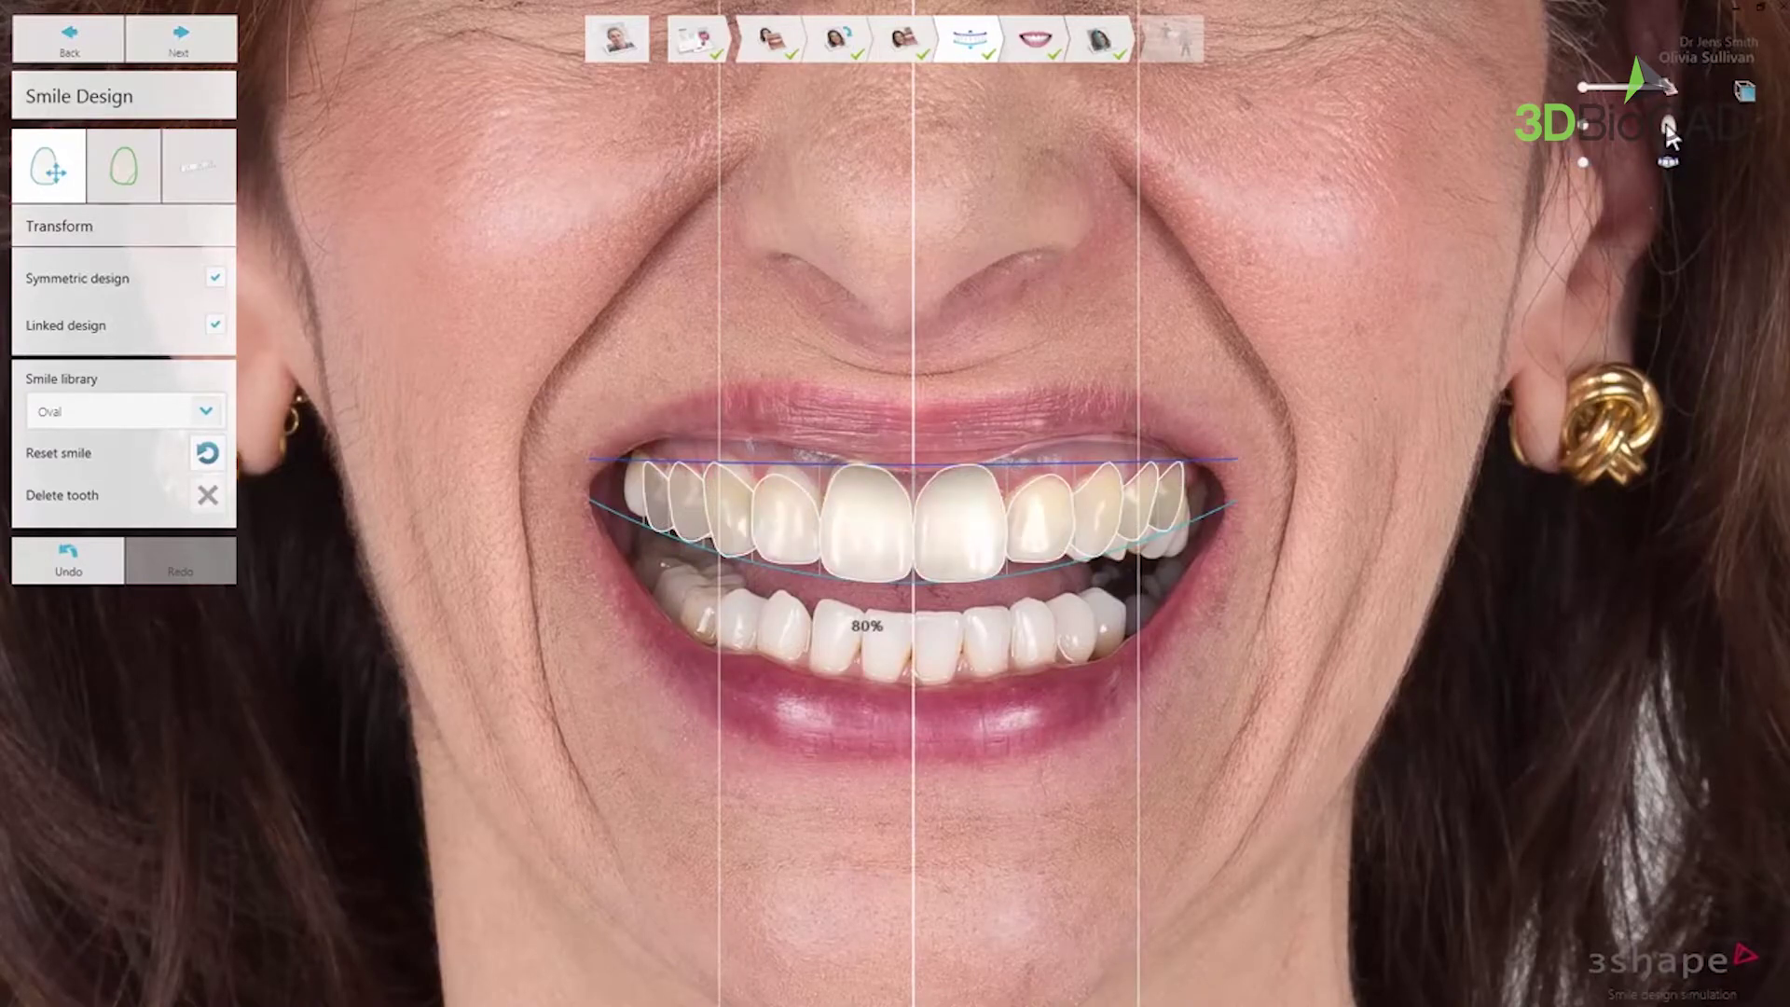
{"action": "left_click", "coordinate": [1584, 126]}
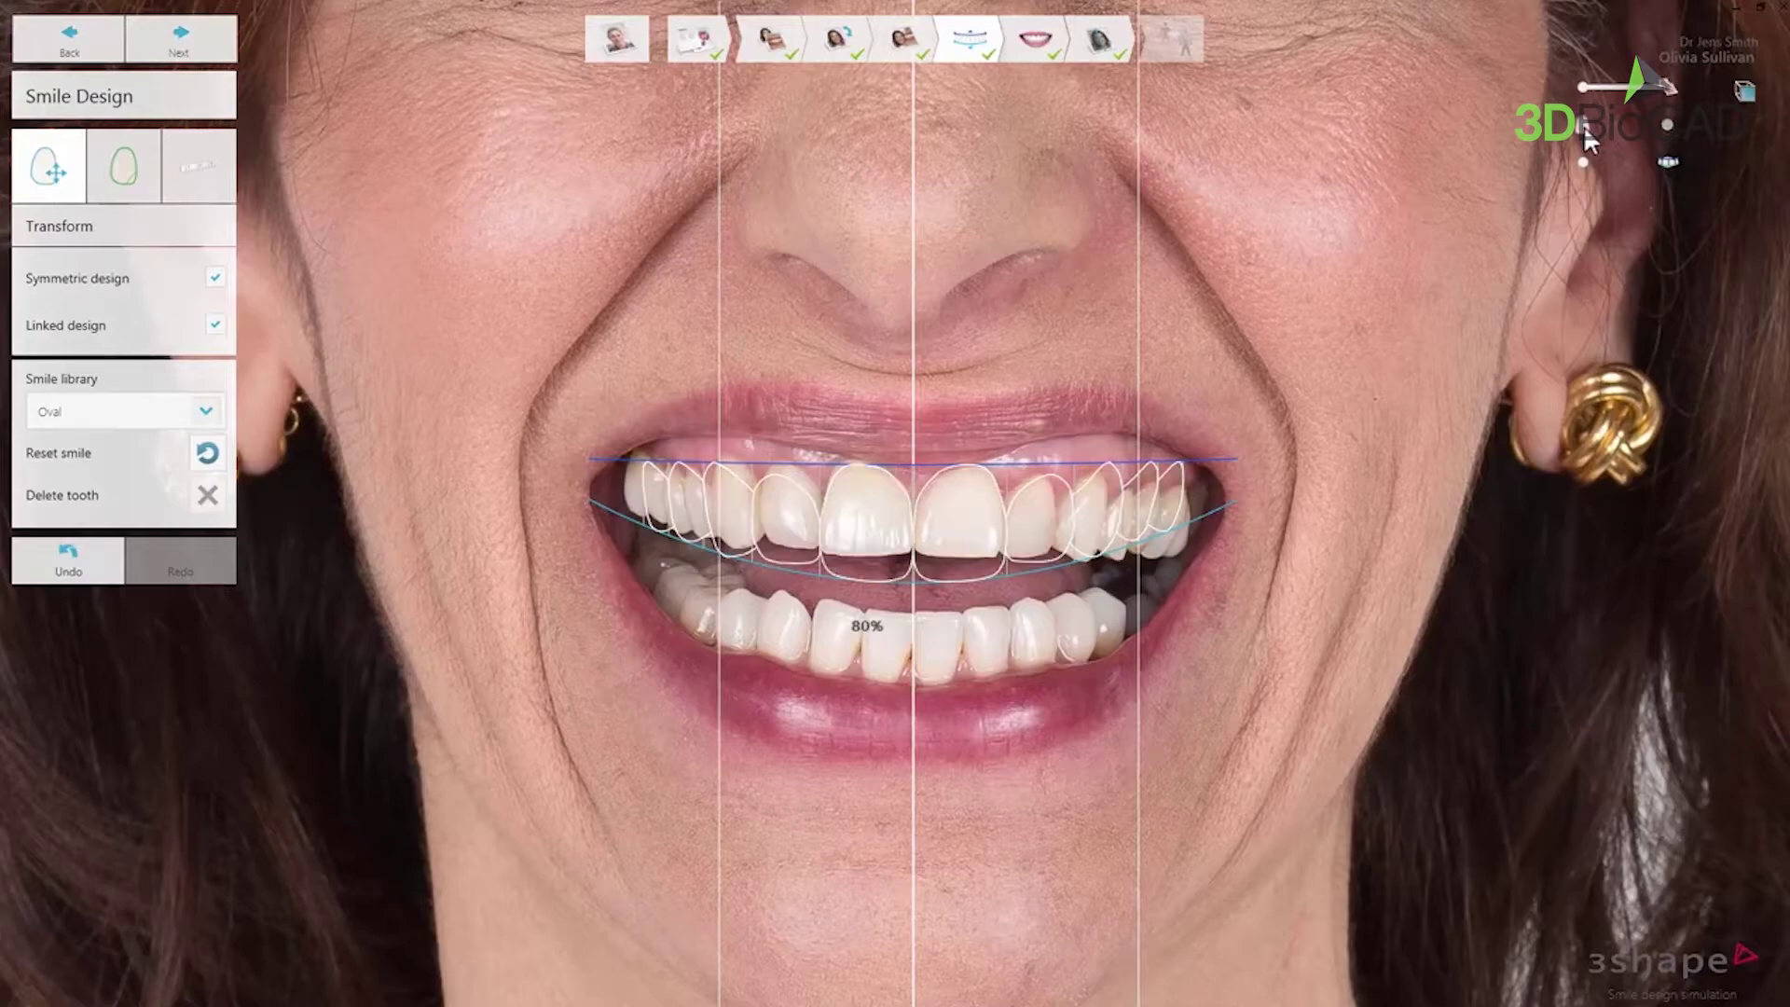
{"action": "left_click", "coordinate": [1582, 86]}
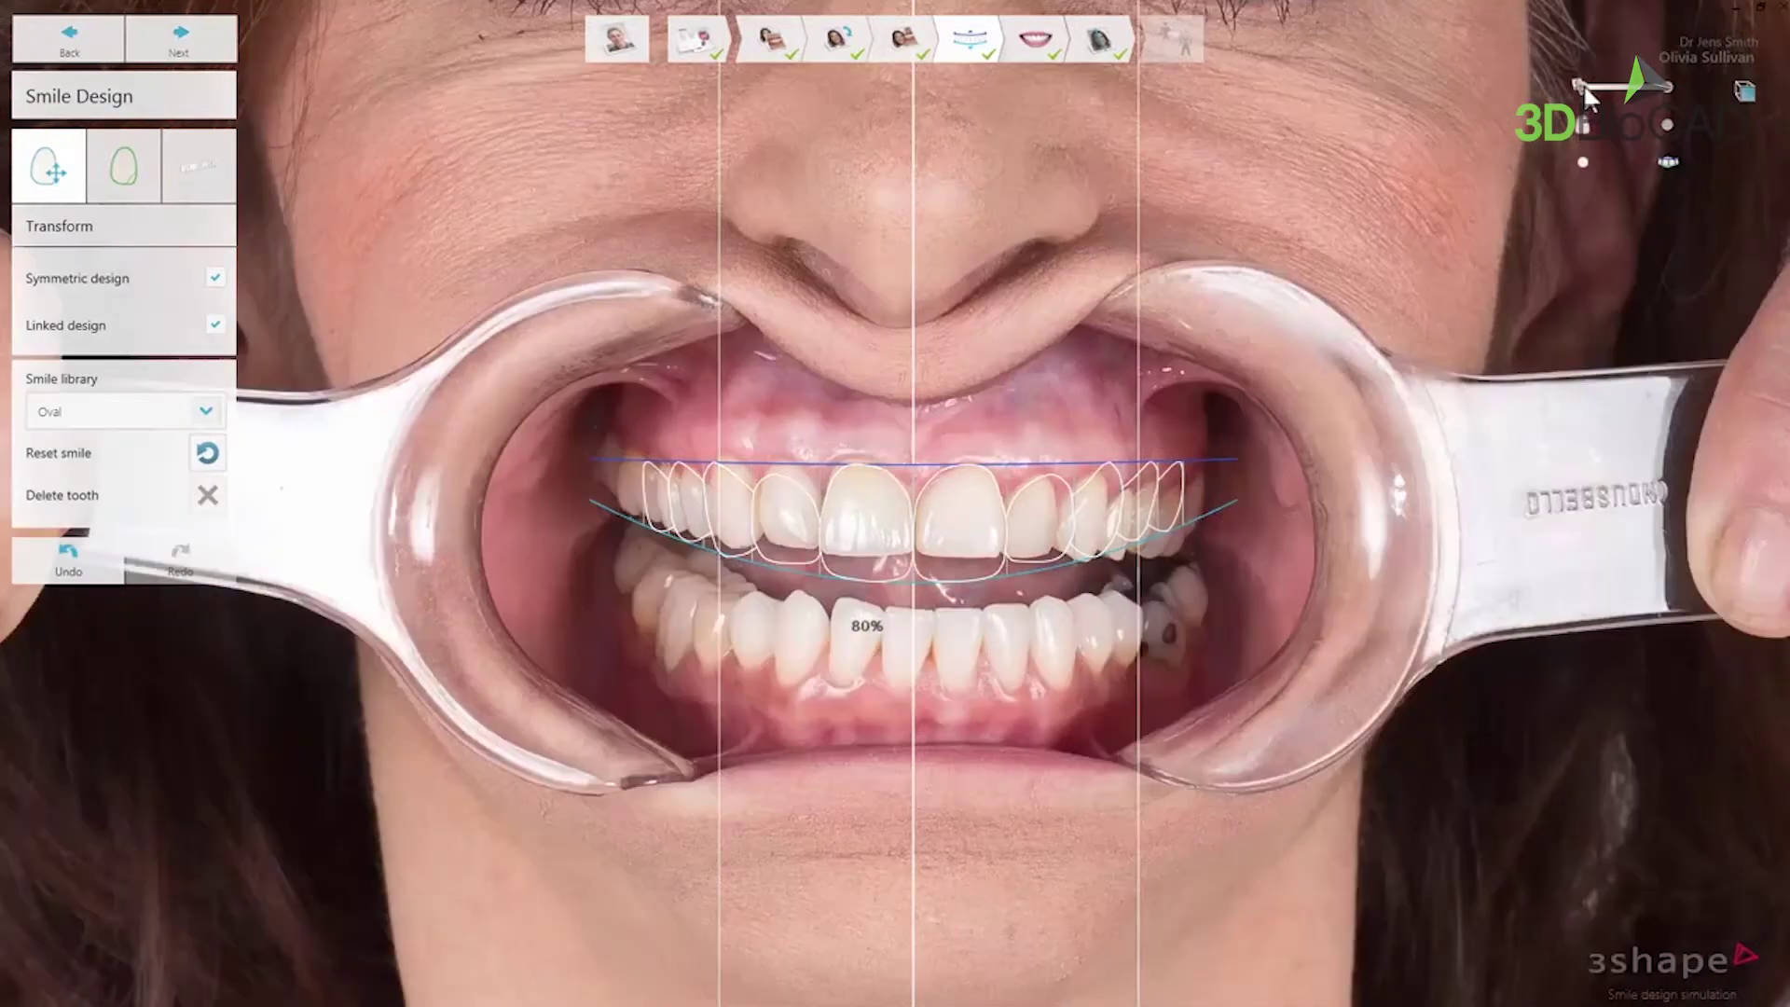
{"action": "left_click", "coordinate": [1673, 88]}
{"action": "left_click", "coordinate": [1747, 93]}
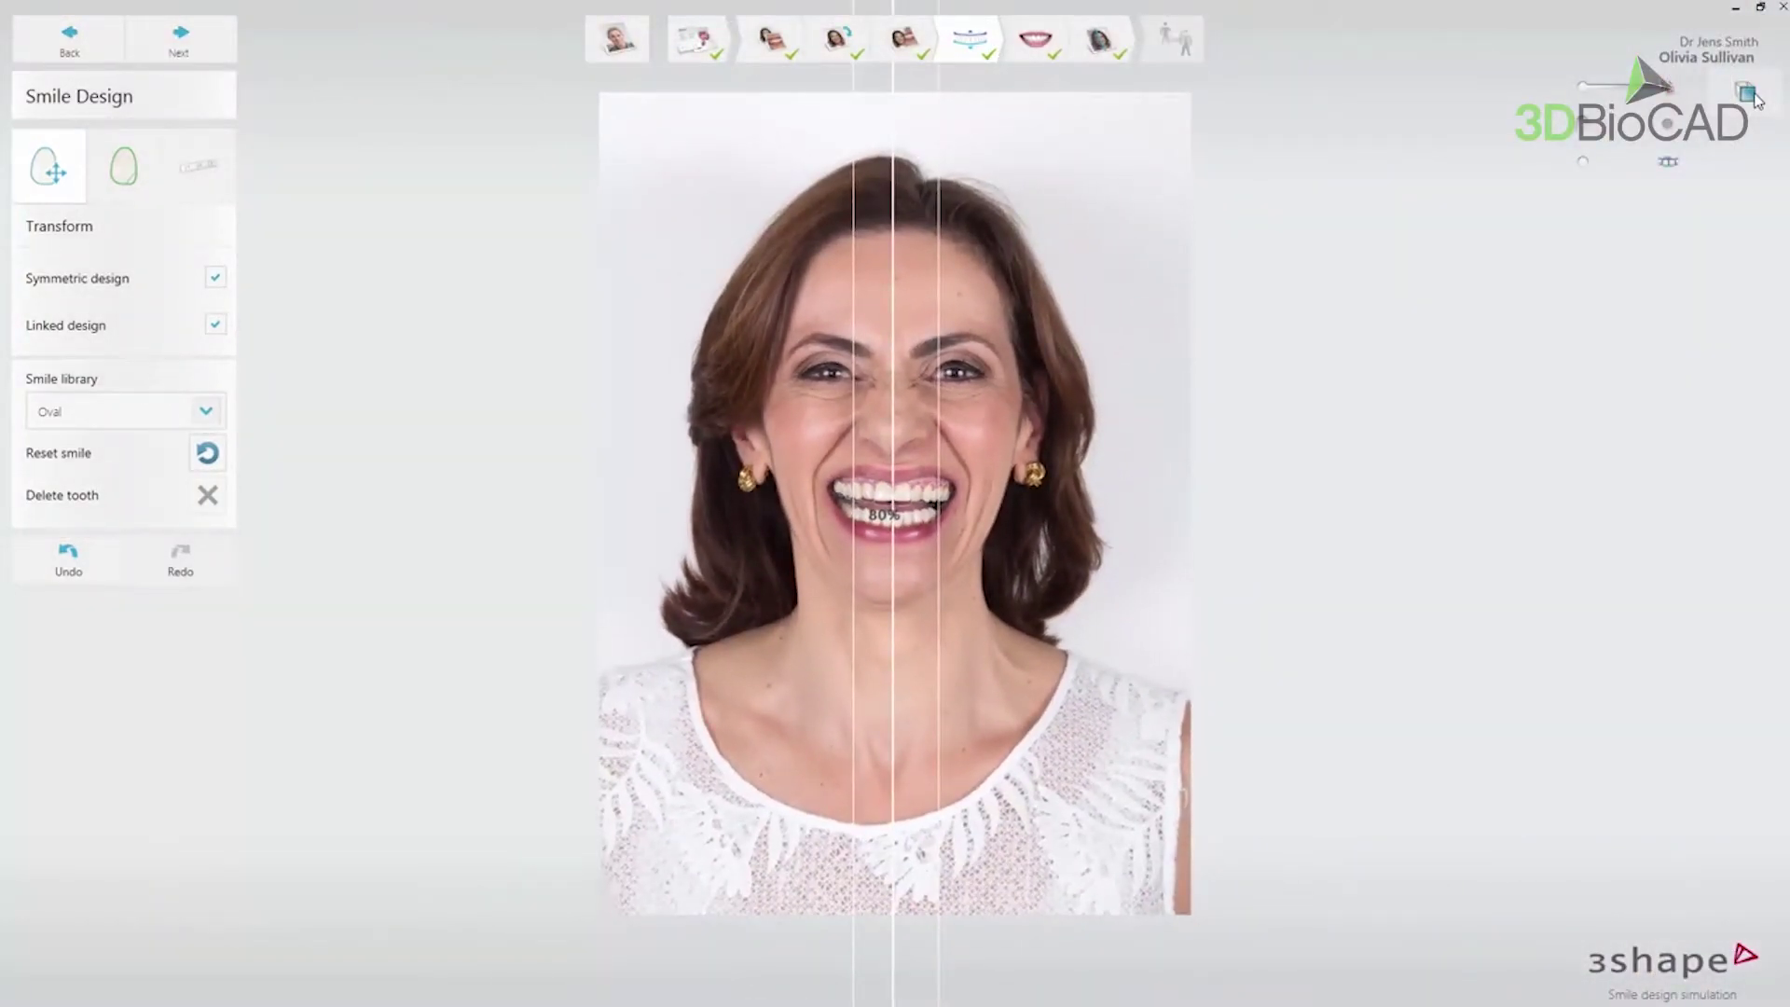
{"action": "left_click", "coordinate": [1749, 93]}
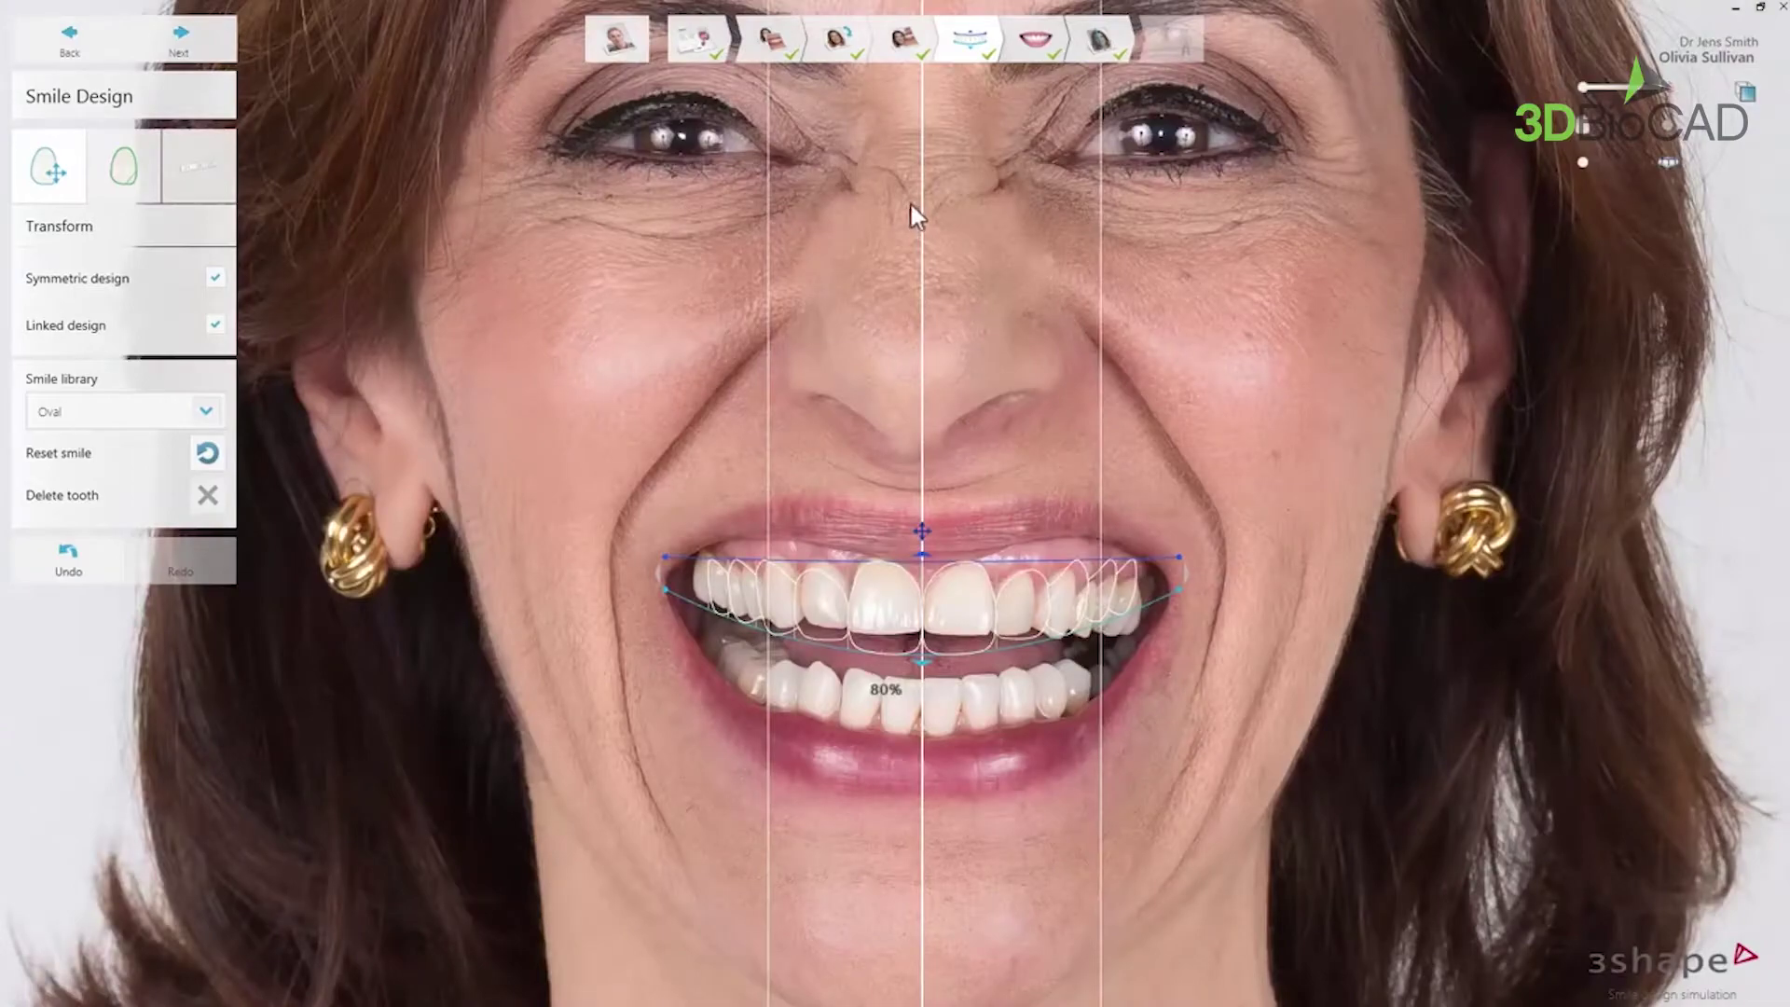
{"action": "left_click", "coordinate": [206, 411]}
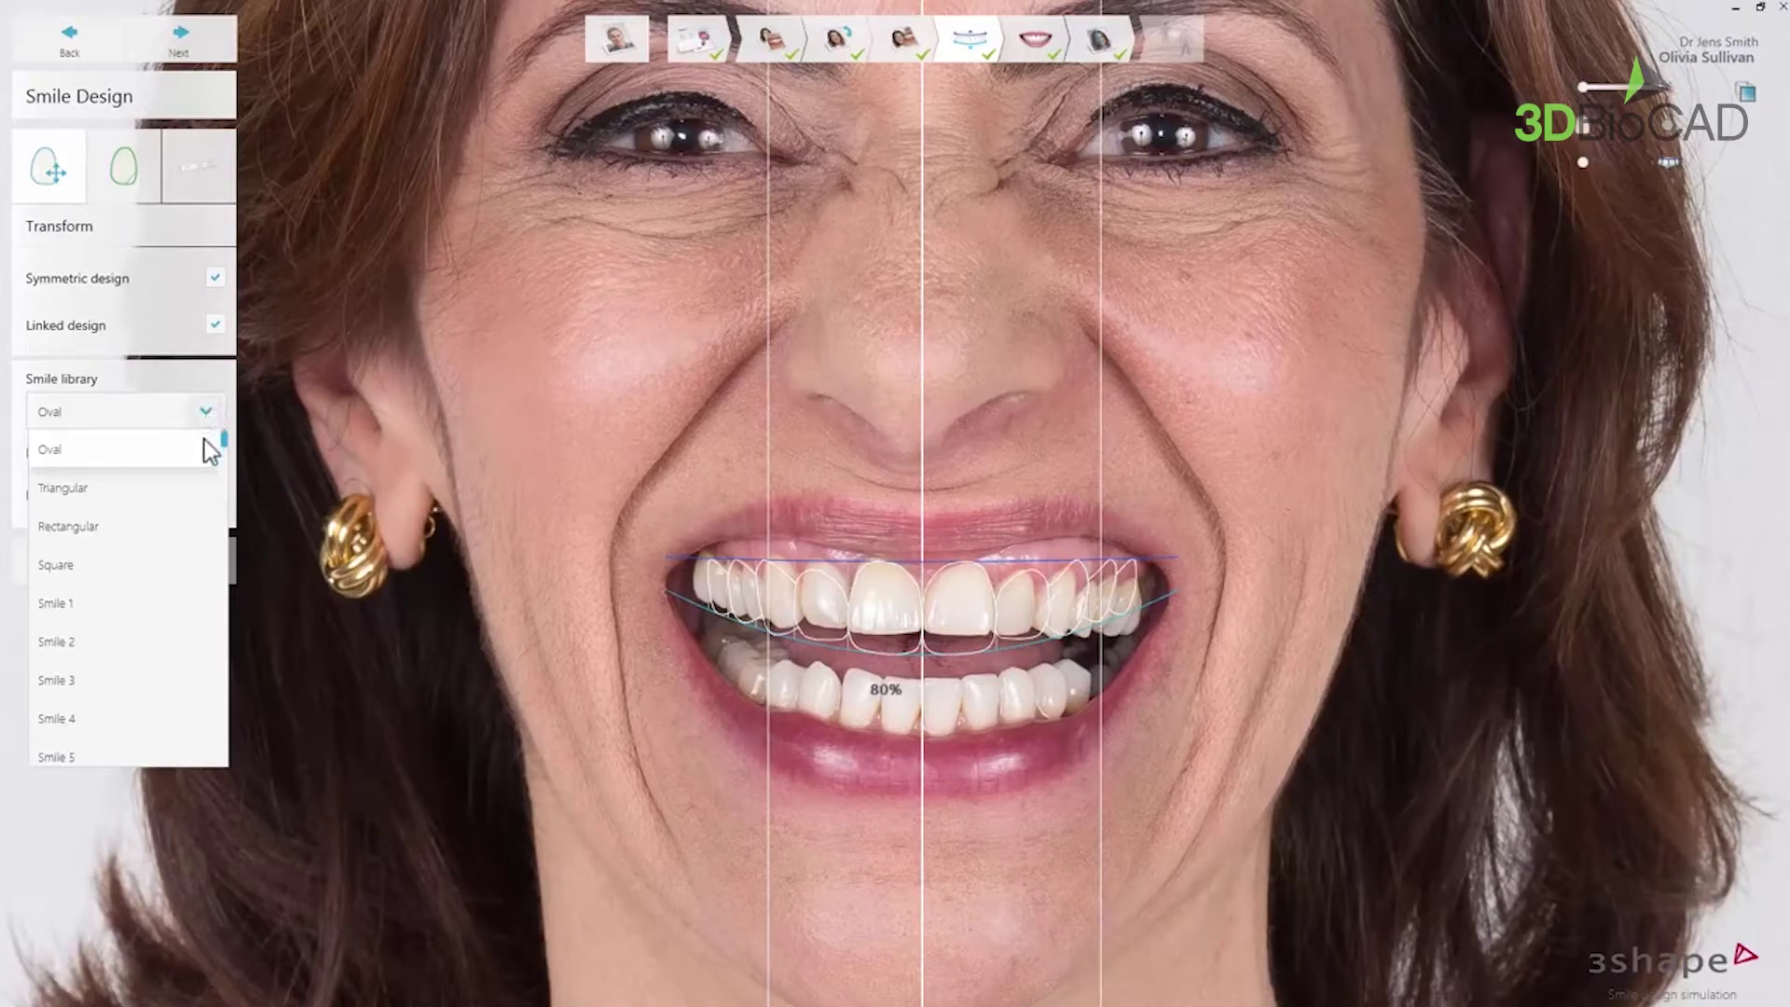
{"action": "left_click", "coordinate": [199, 525]}
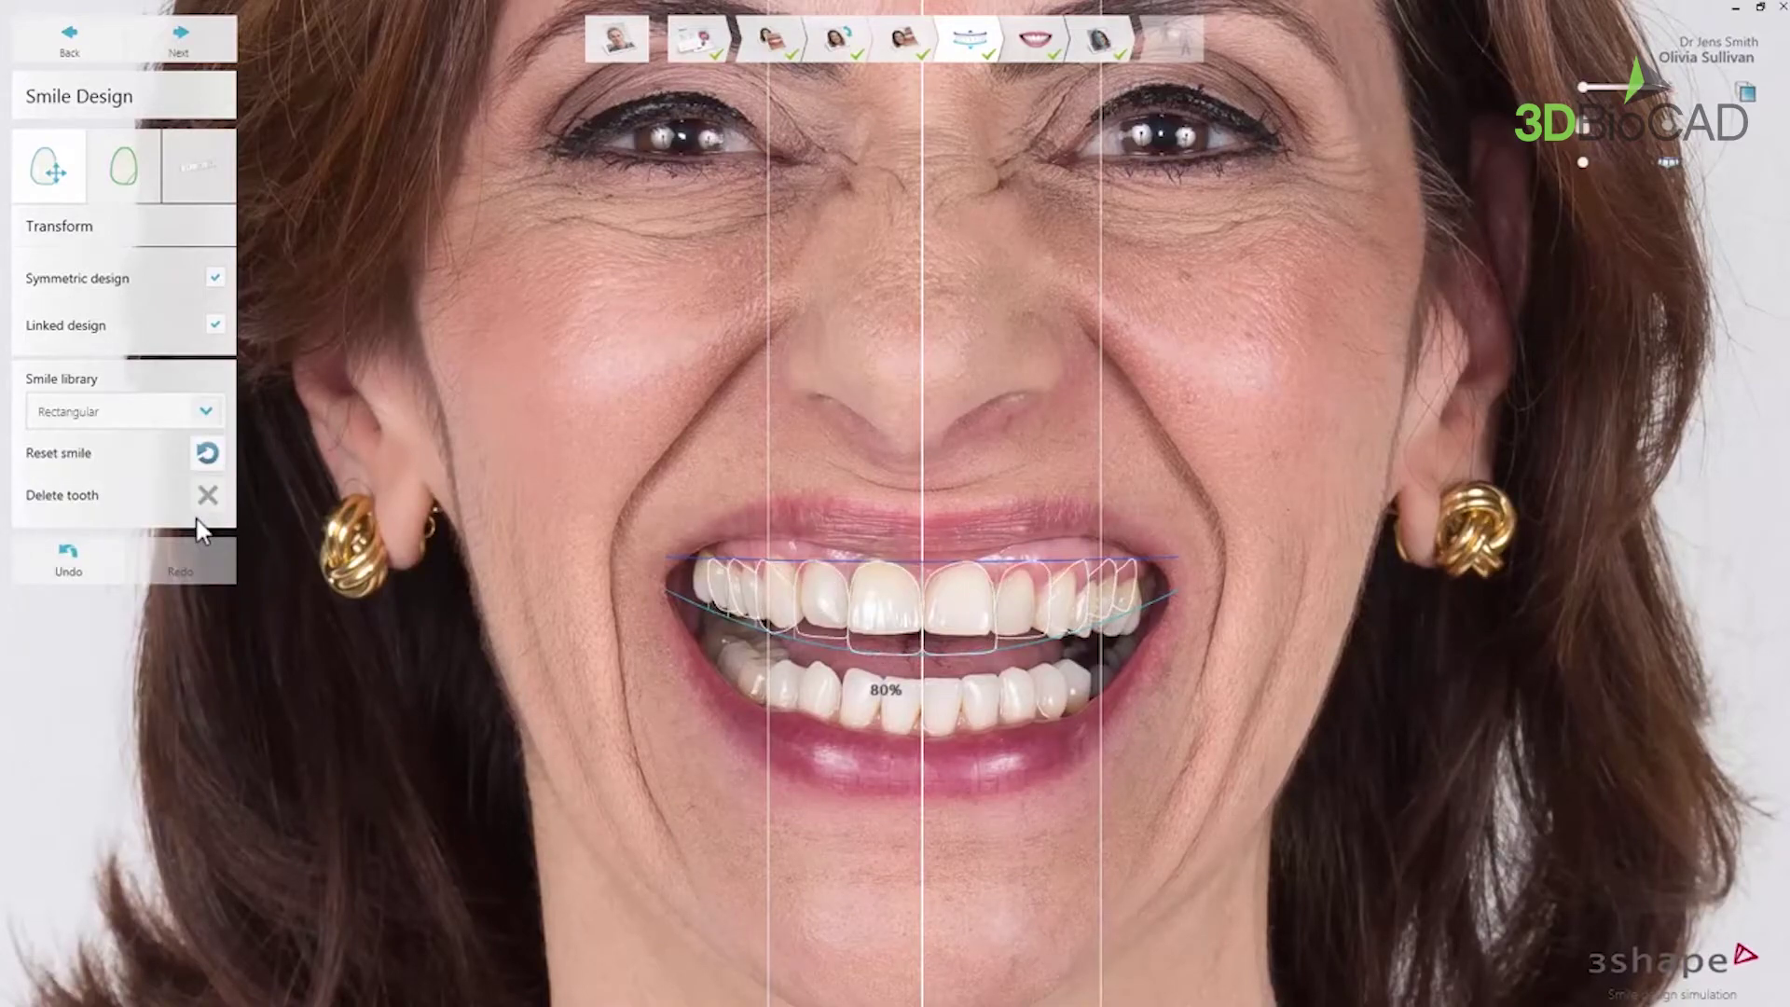
{"action": "scroll", "coordinate": [49, 424], "scroll_direction": "up", "scroll_amount": 2}
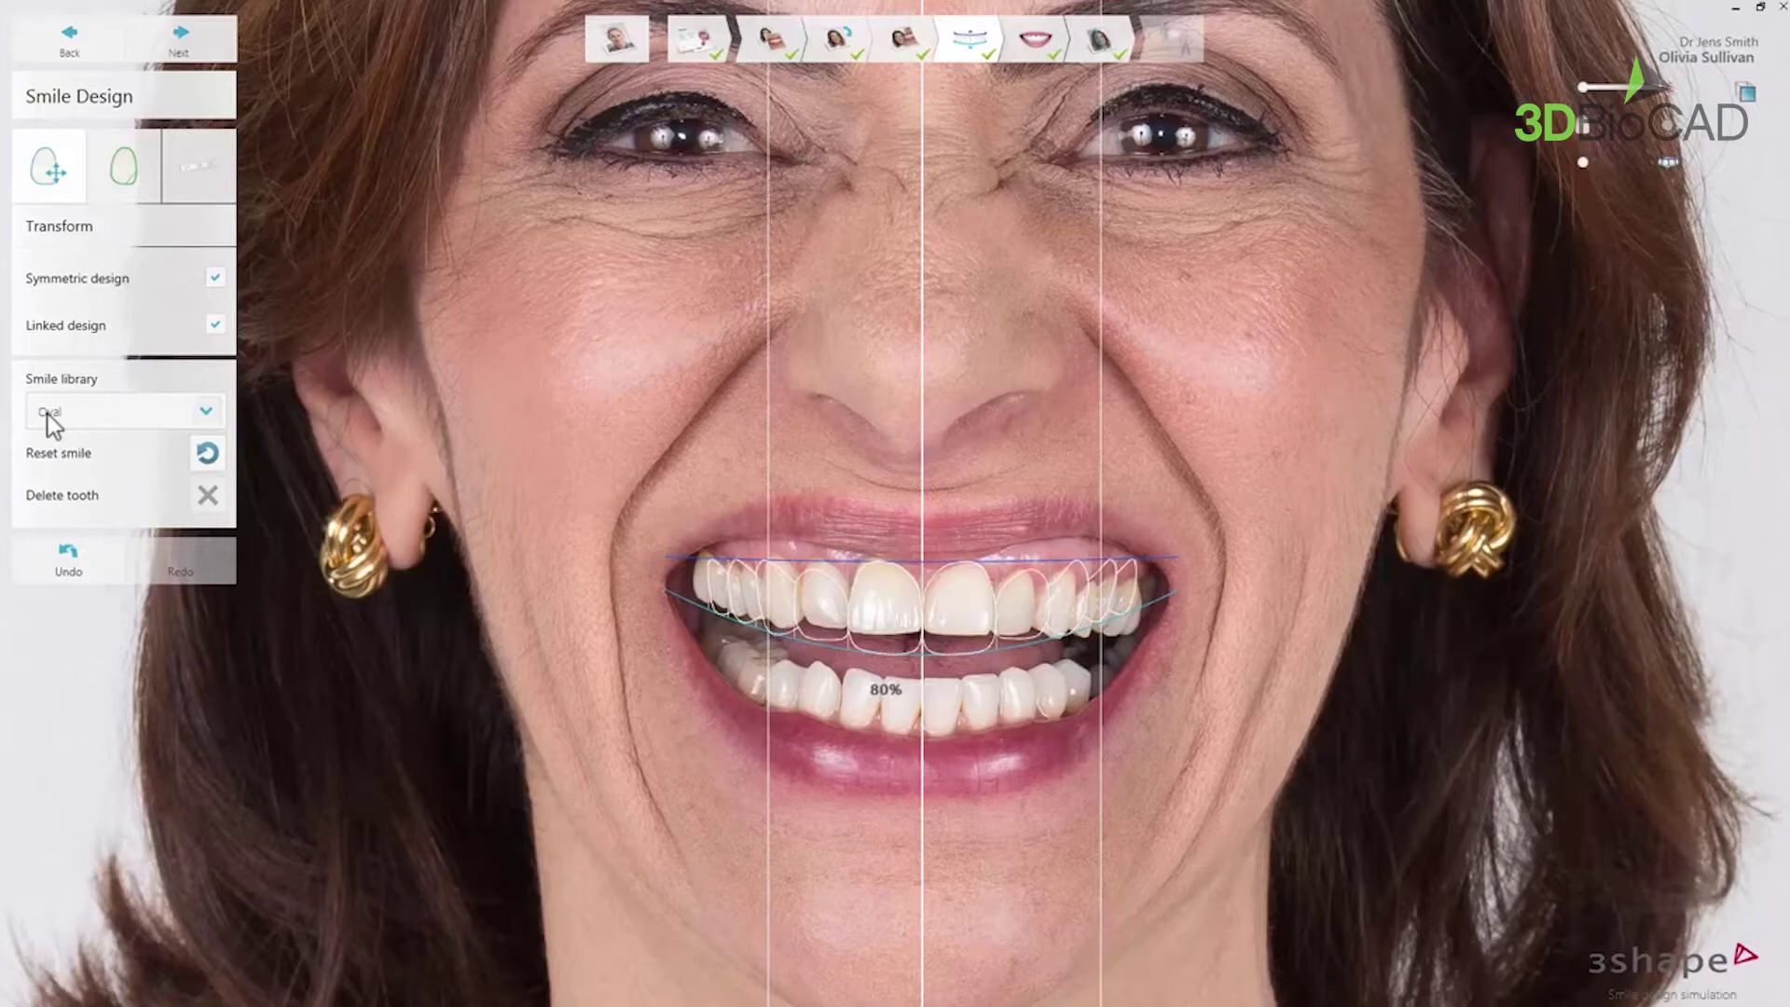
{"action": "scroll", "coordinate": [48, 416], "scroll_direction": "up", "scroll_amount": 1}
{"action": "scroll", "coordinate": [47, 416], "scroll_direction": "up", "scroll_amount": 2}
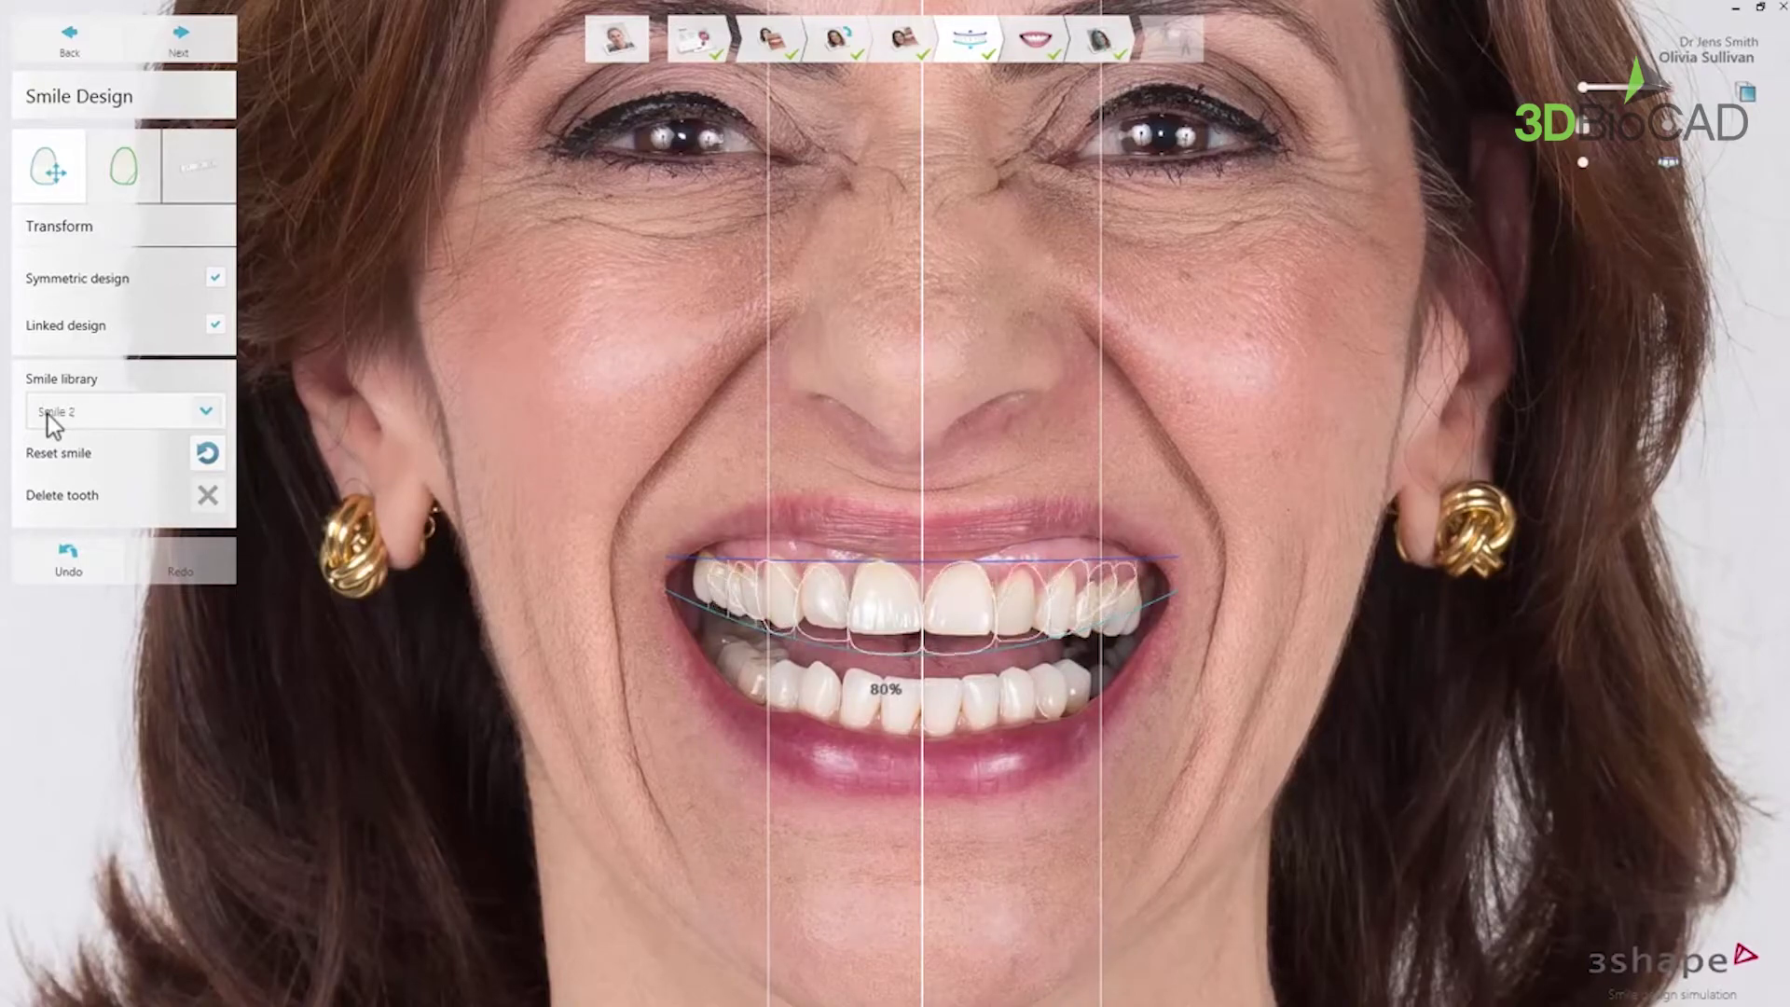
{"action": "scroll", "coordinate": [47, 414], "scroll_direction": "up", "scroll_amount": 3}
{"action": "scroll", "coordinate": [47, 414], "scroll_direction": "down", "scroll_amount": 5}
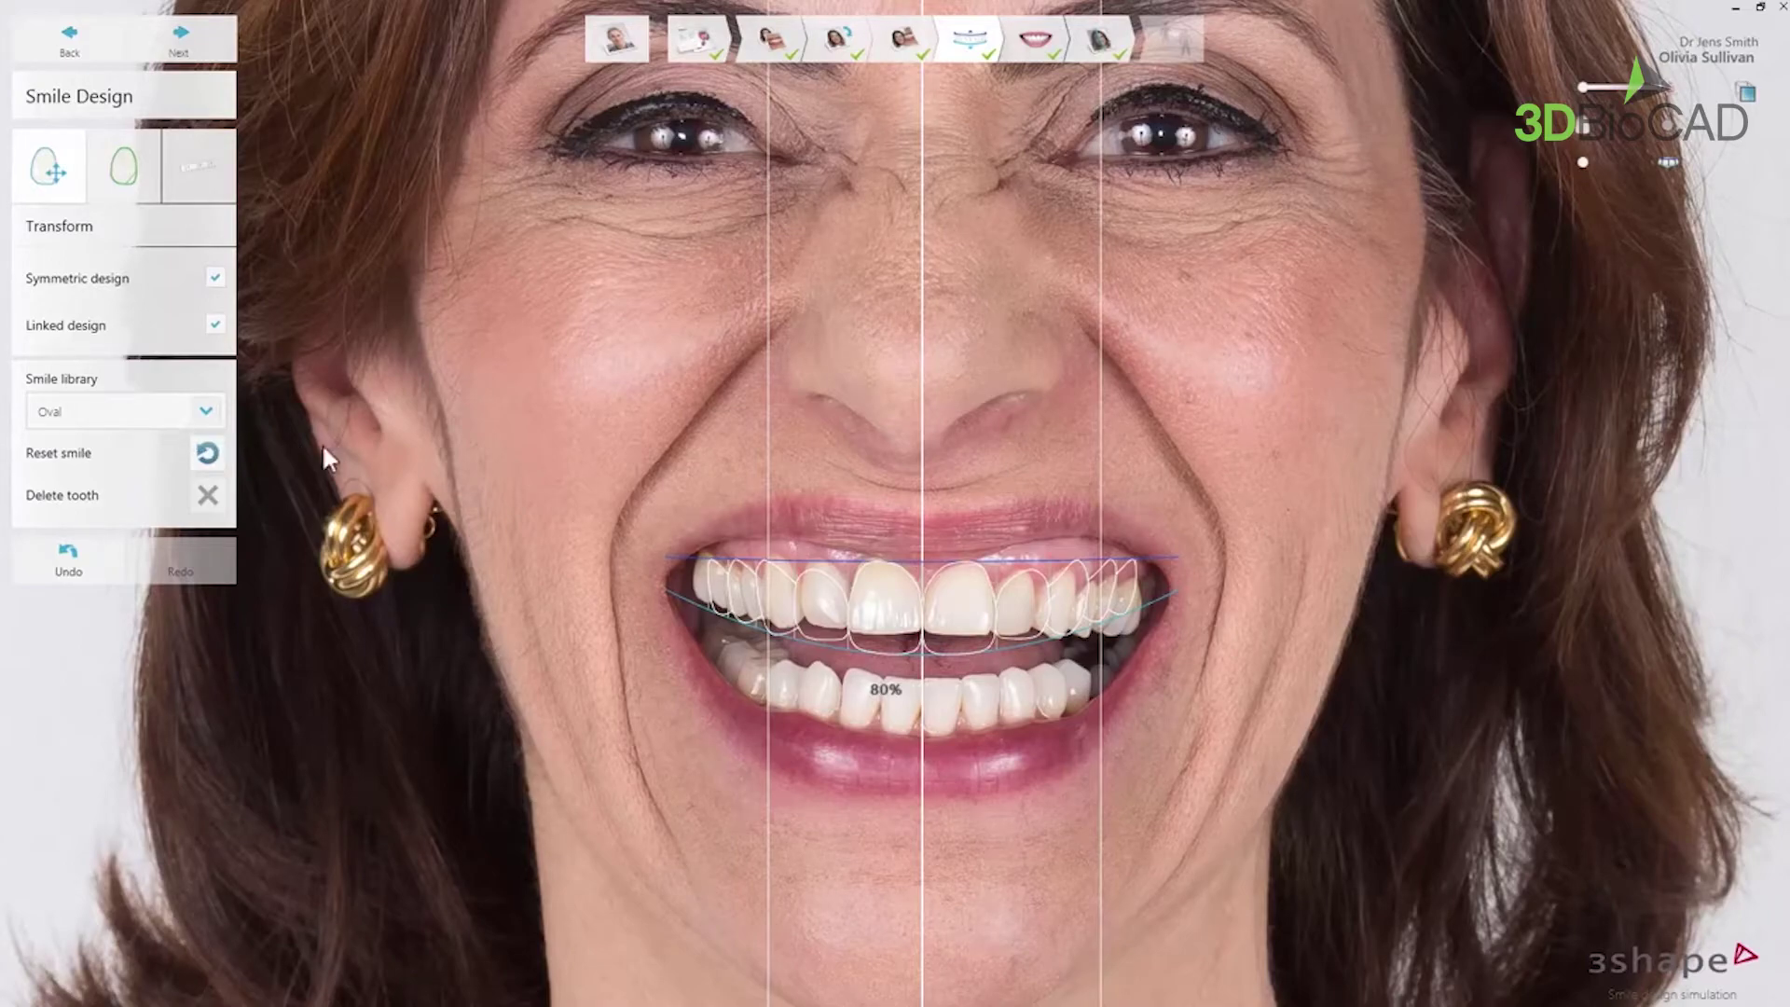
{"action": "left_click", "coordinate": [715, 580]}
{"action": "left_click", "coordinate": [207, 496]}
{"action": "left_click", "coordinate": [99, 561]}
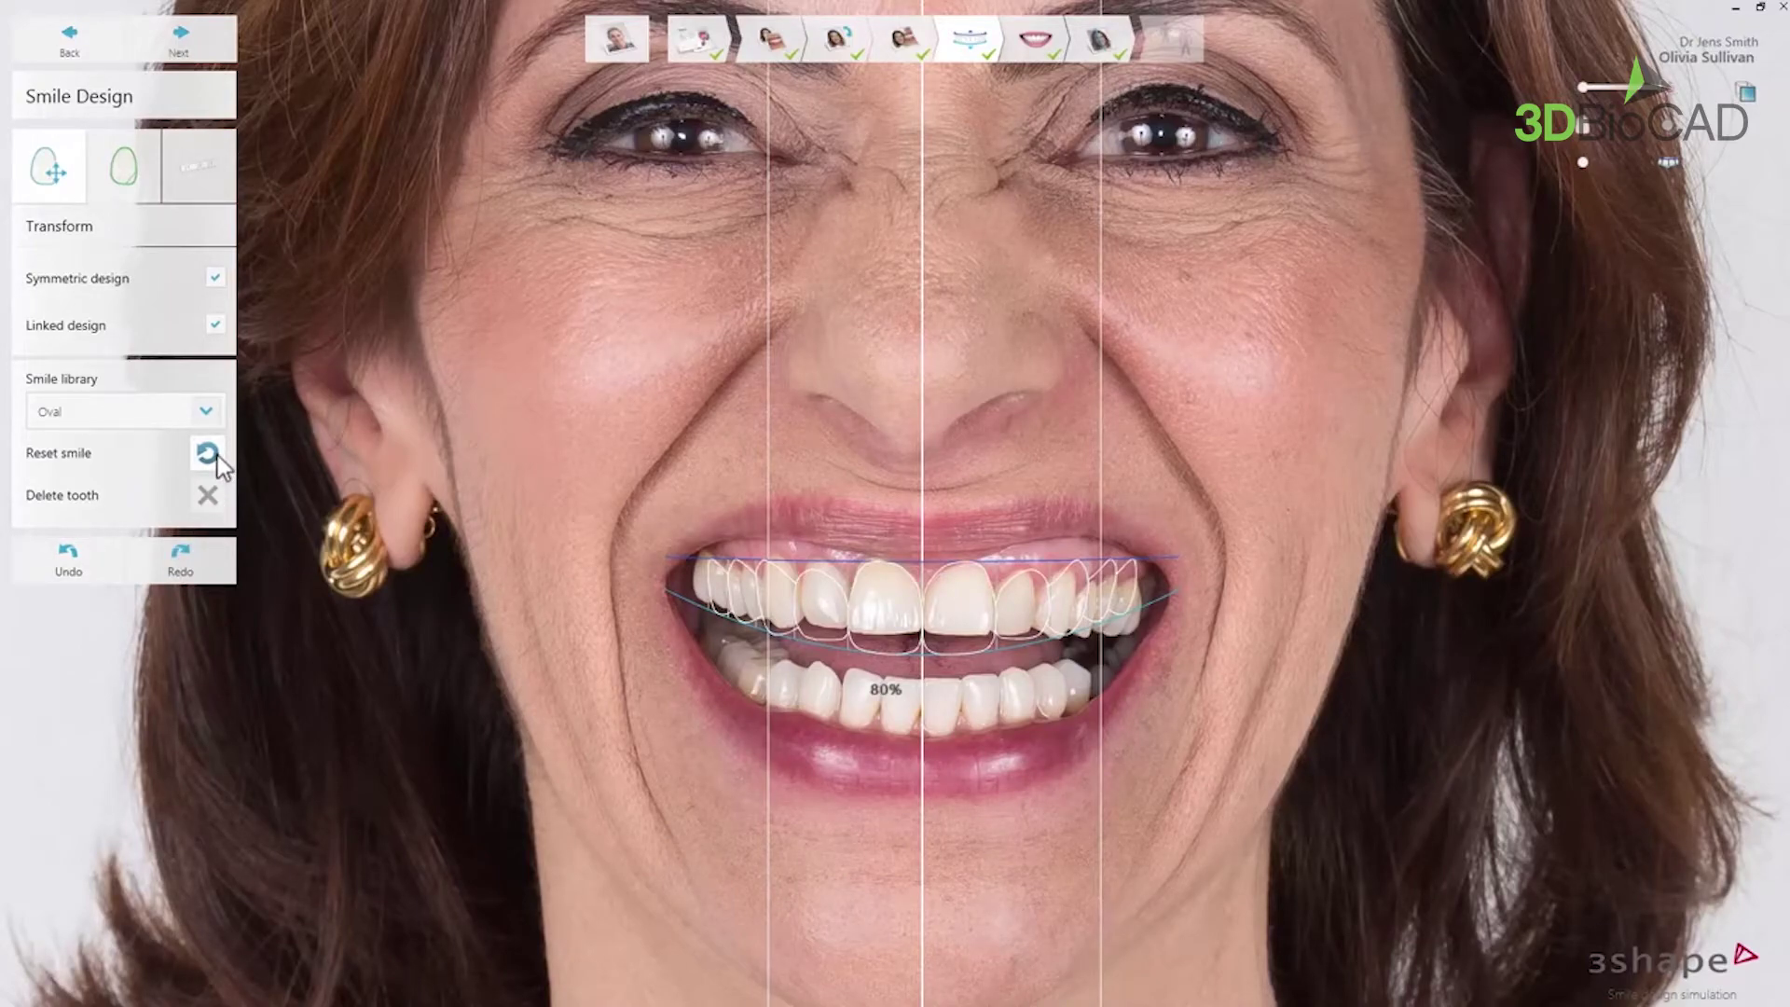
- Raise the oval outlines to the gumline and adjust the smile curves until the ratio reads 73%
{"action": "mouse_move", "coordinate": [782, 524]}
{"action": "mouse_move", "coordinate": [919, 527]}
{"action": "left_mouse_down"}
{"action": "mouse_move", "coordinate": [919, 485]}
{"action": "mouse_move", "coordinate": [920, 555]}
{"action": "mouse_move", "coordinate": [917, 522]}
{"action": "mouse_move", "coordinate": [881, 528]}
{"action": "mouse_move", "coordinate": [970, 524]}
{"action": "mouse_move", "coordinate": [920, 540]}
{"action": "left_mouse_up"}
{"action": "left_click_drag", "start_coordinate": [921, 660], "coordinate": [923, 656]}
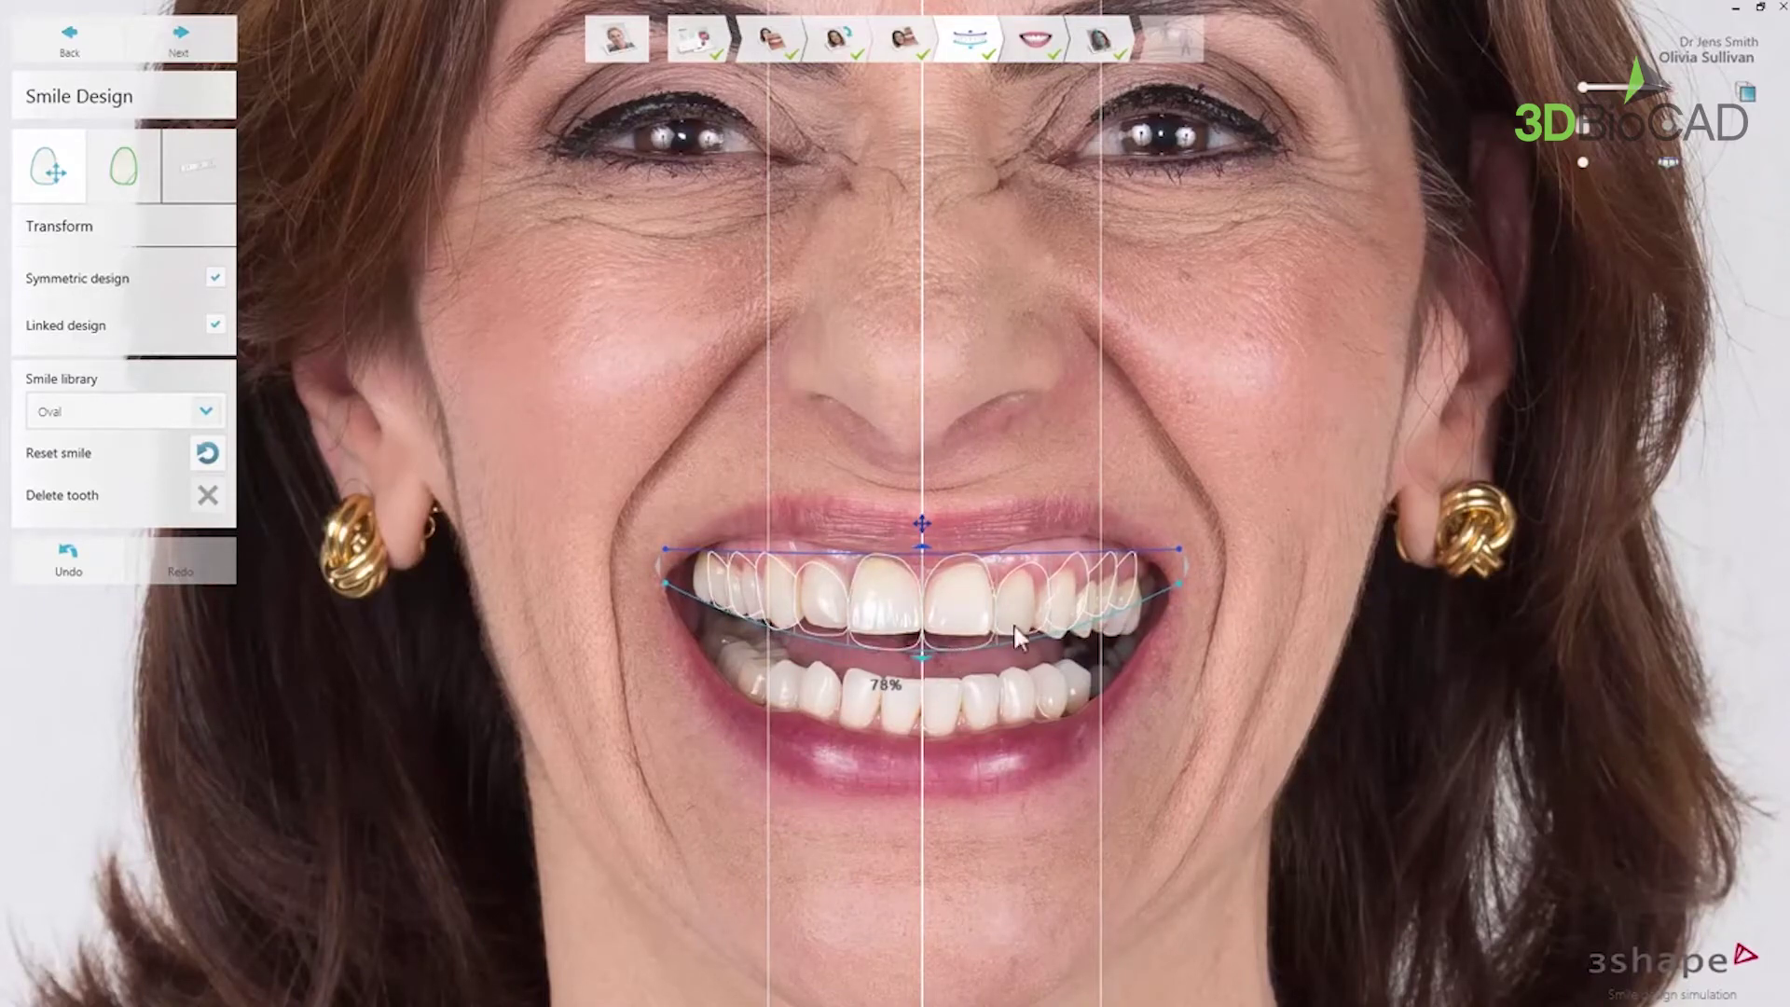
{"action": "left_click_drag", "start_coordinate": [1183, 572], "coordinate": [1182, 571]}
{"action": "left_click_drag", "start_coordinate": [655, 570], "coordinate": [679, 615]}
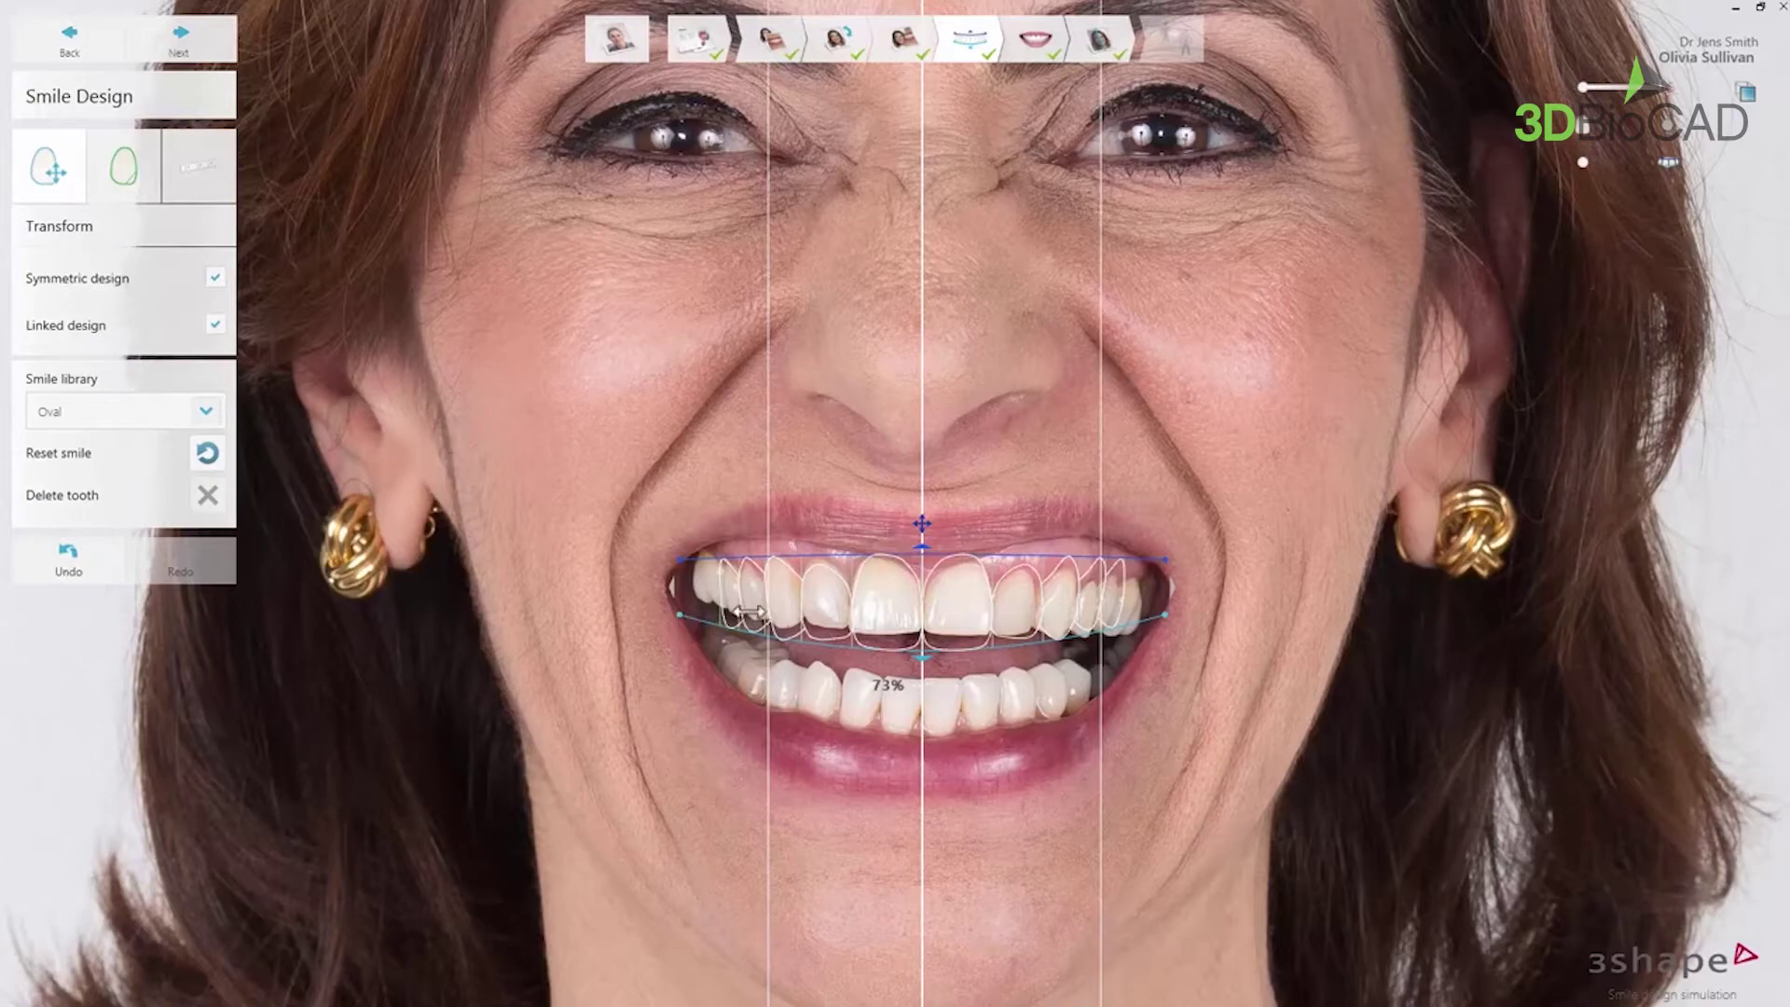
- Shift a central tooth outline, then change width and length until the ratios read 72% and 74%
{"action": "left_click", "coordinate": [869, 616]}
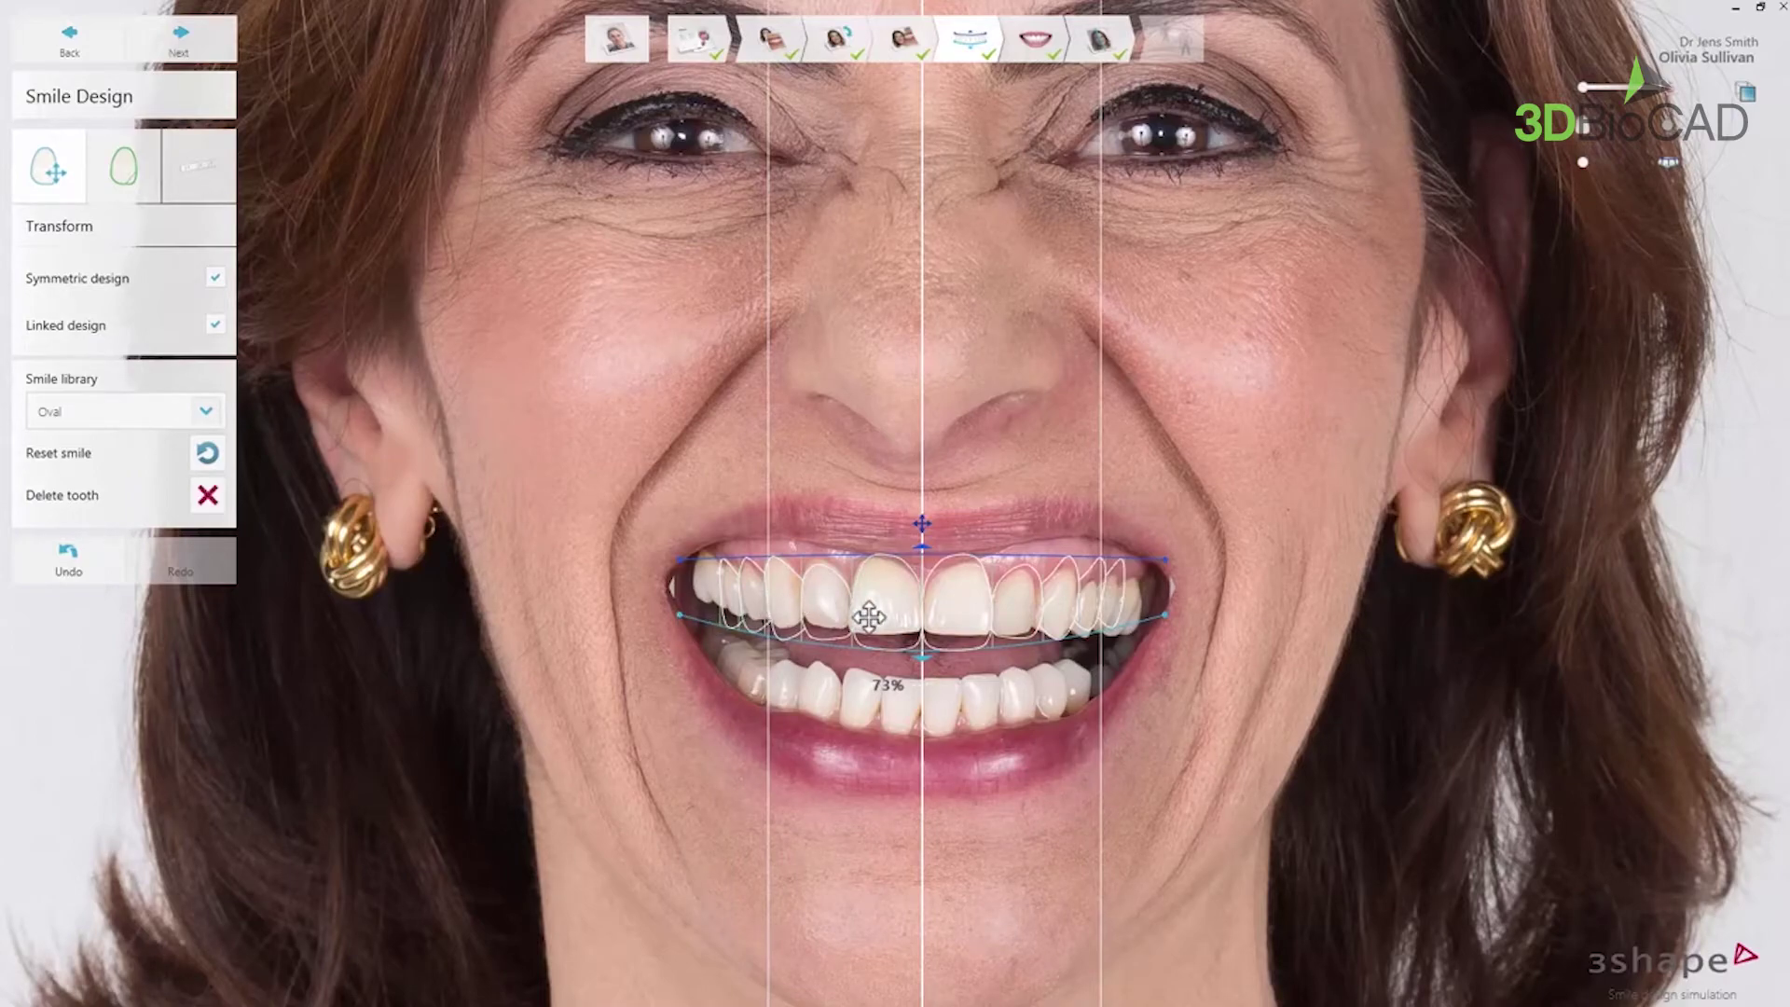
{"action": "left_click_drag", "start_coordinate": [869, 616], "coordinate": [865, 608]}
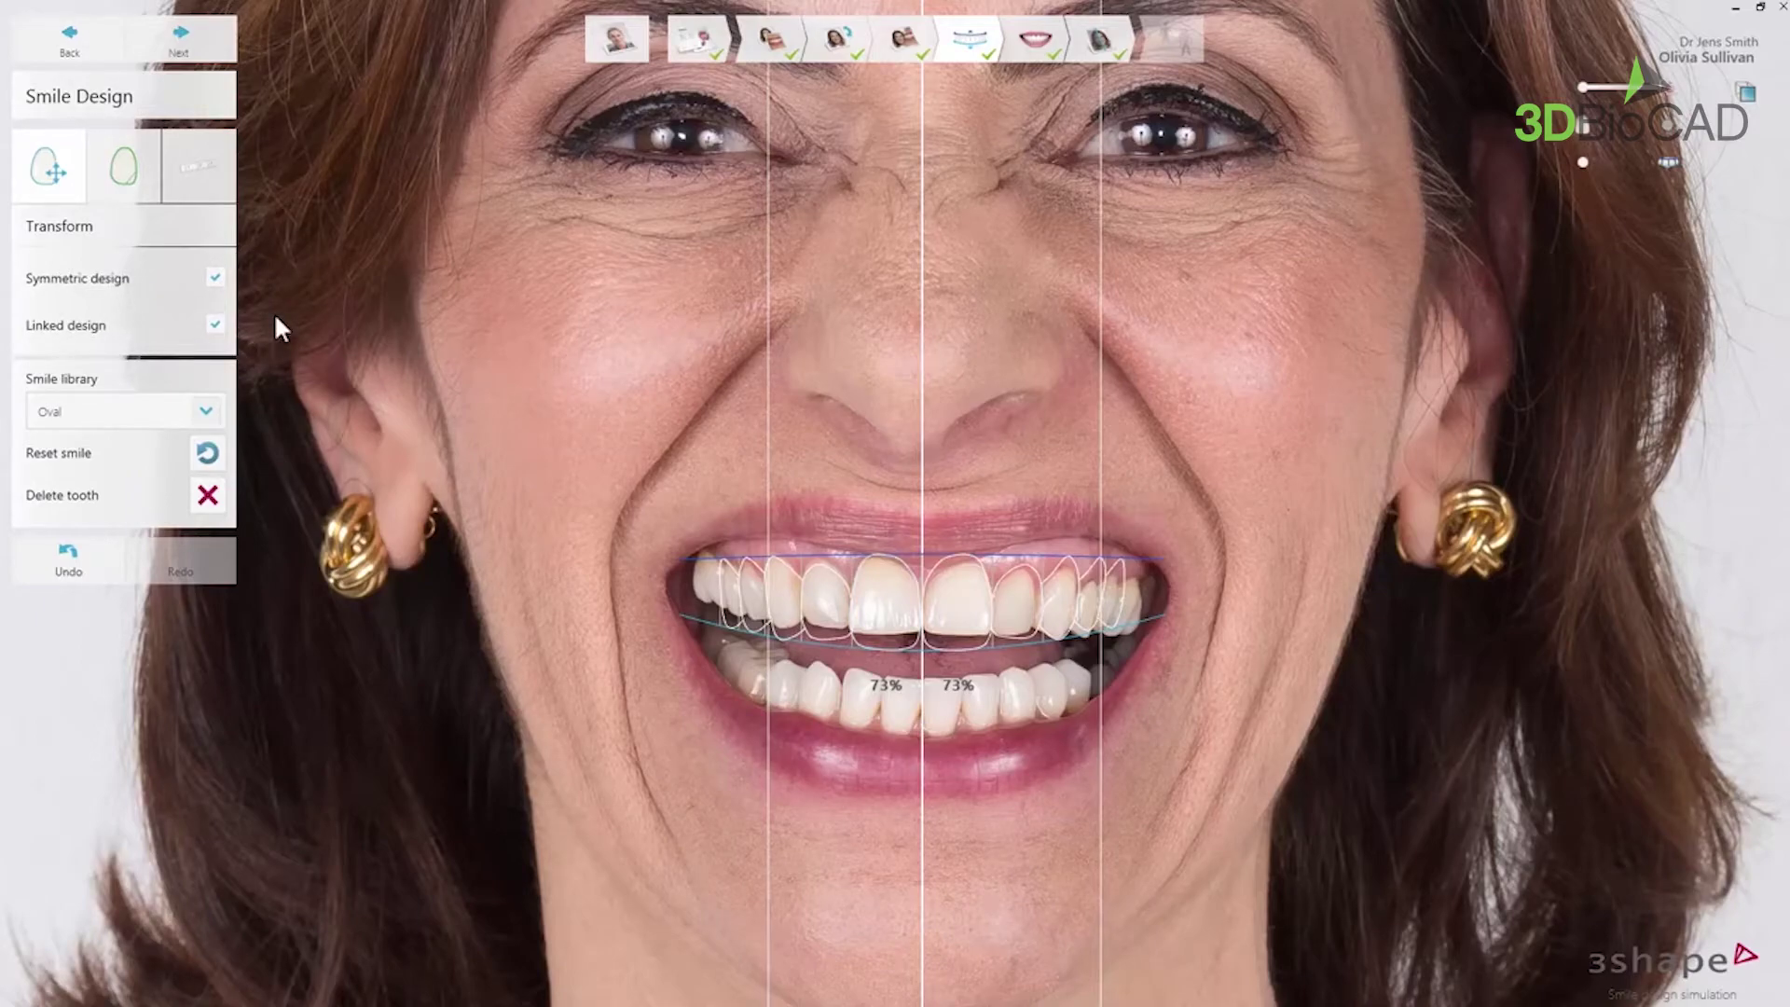
{"action": "mouse_move", "coordinate": [845, 582]}
{"action": "left_click_drag", "start_coordinate": [852, 614], "coordinate": [917, 610]}
{"action": "mouse_move", "coordinate": [768, 546]}
{"action": "left_click_drag", "start_coordinate": [882, 653], "coordinate": [854, 619]}
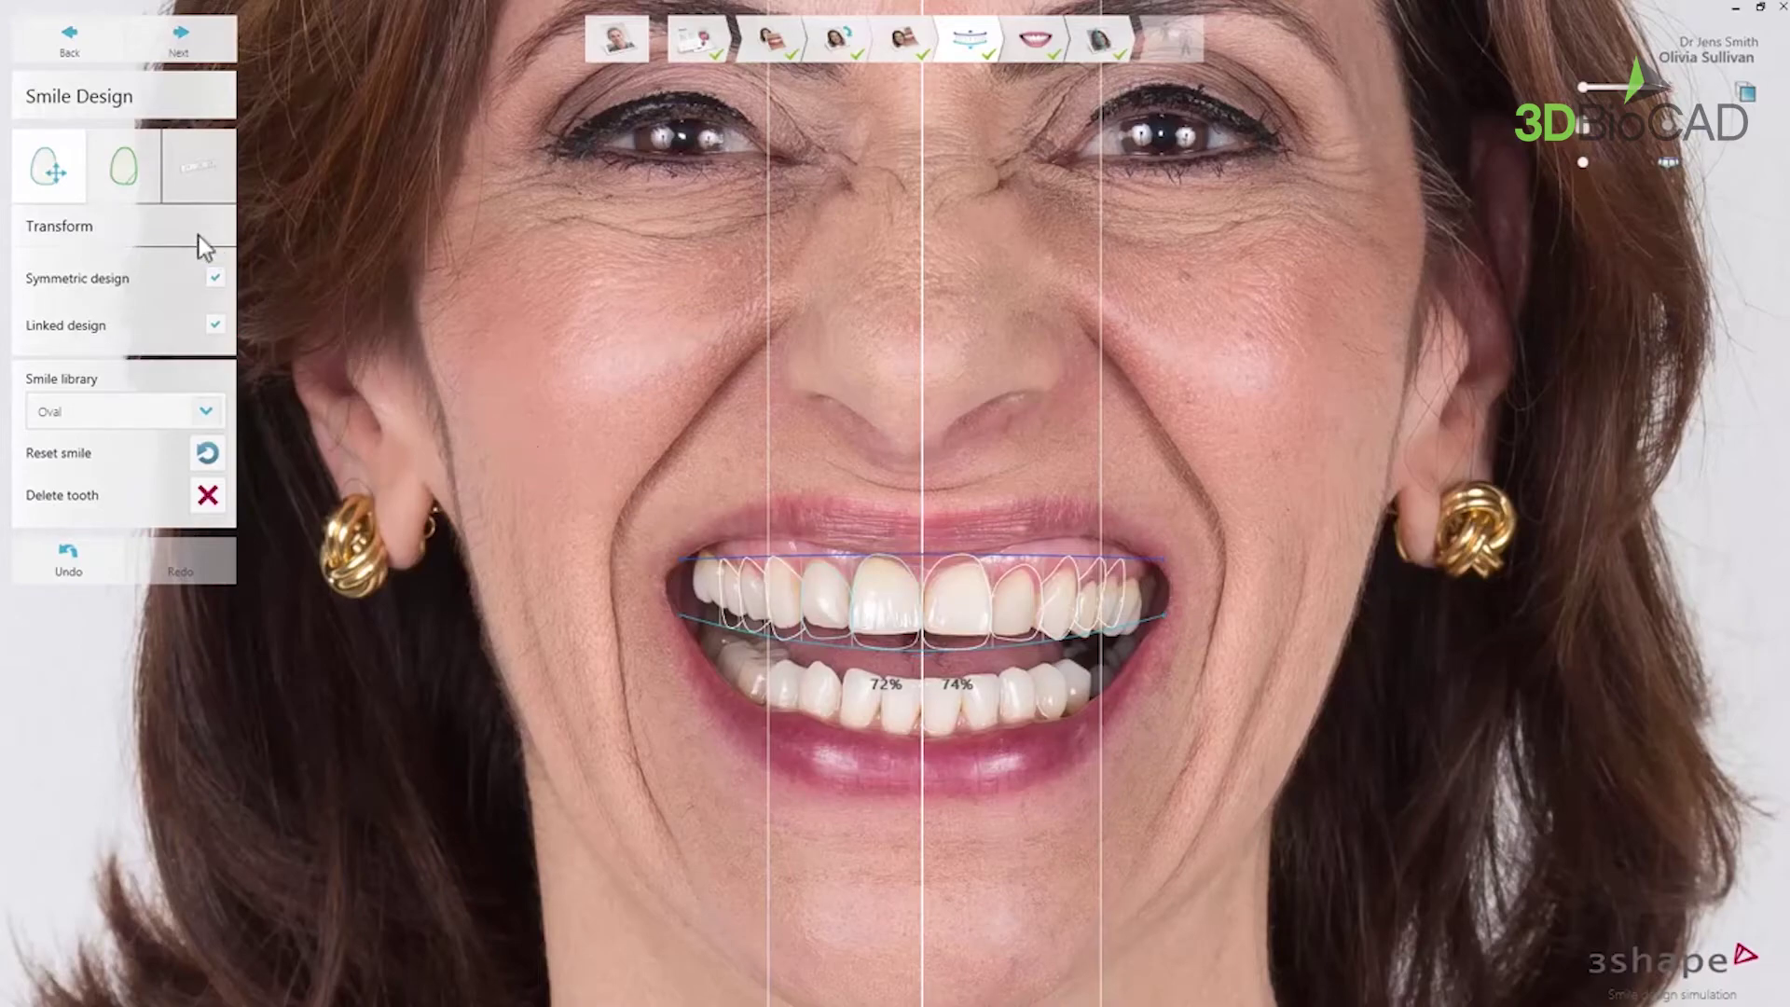
- Widen one central incisor outline in Freeform so both centrals read 74%, then switch to measuring
{"action": "left_click", "coordinate": [134, 200]}
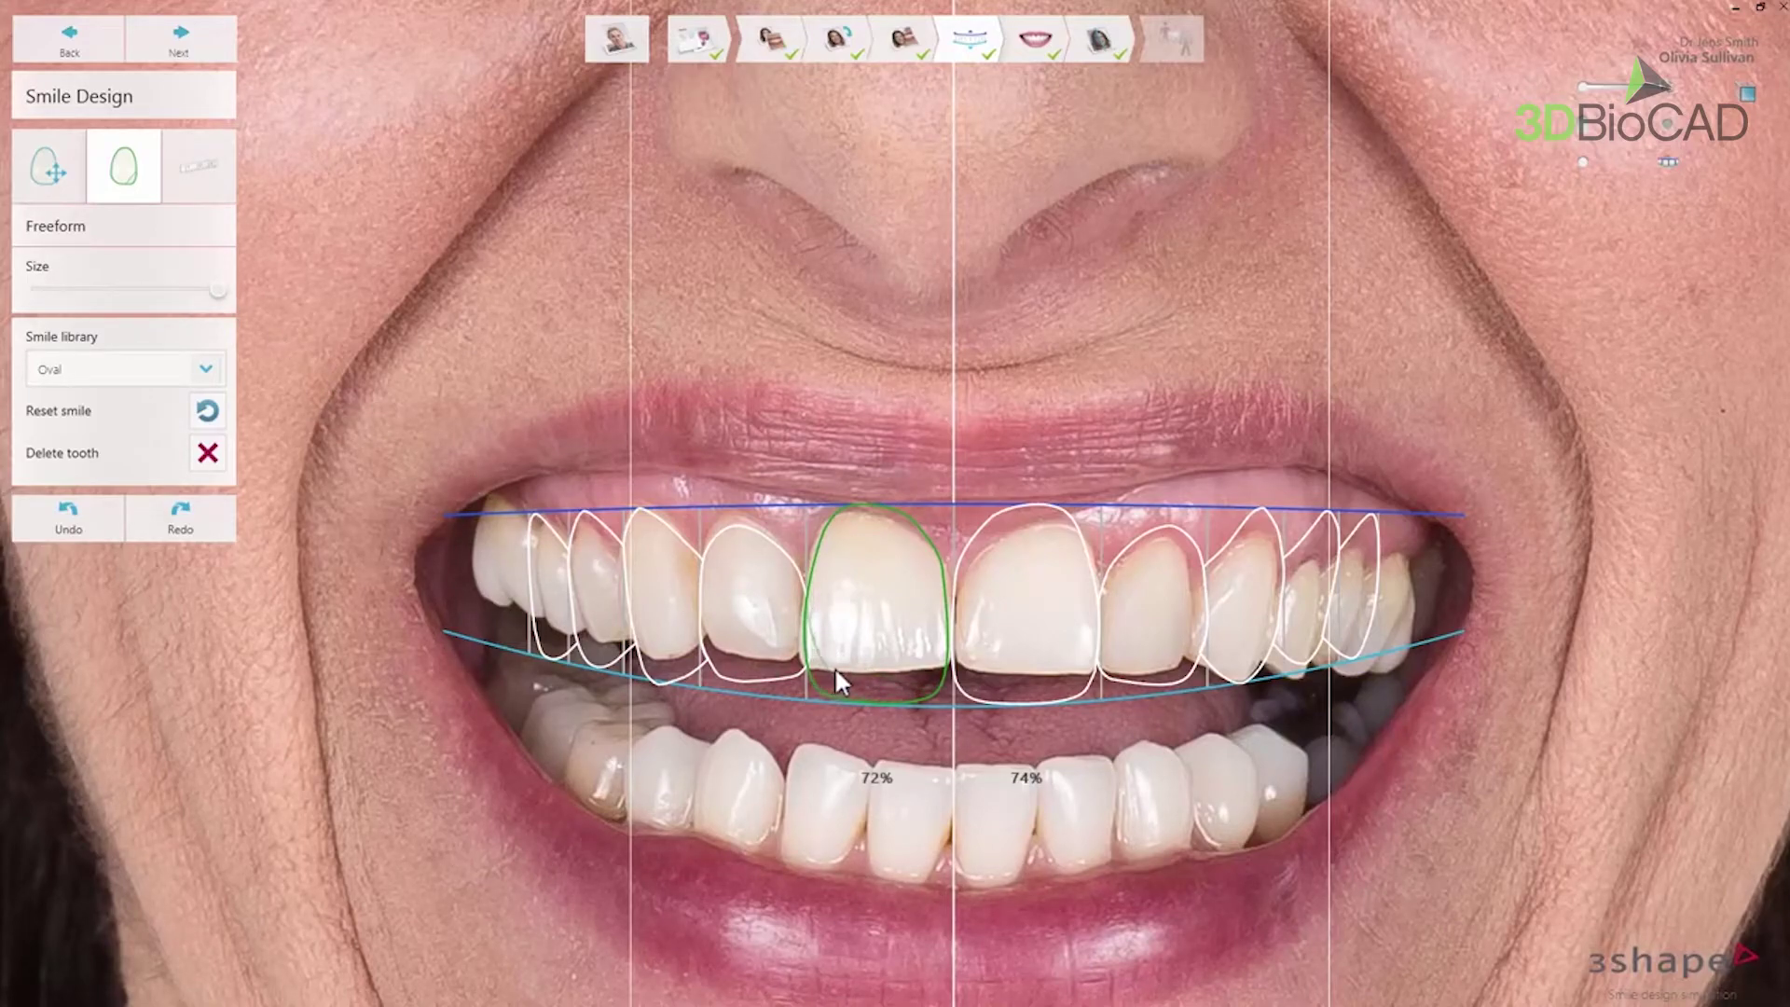
{"action": "left_click_drag", "start_coordinate": [846, 662], "coordinate": [951, 574]}
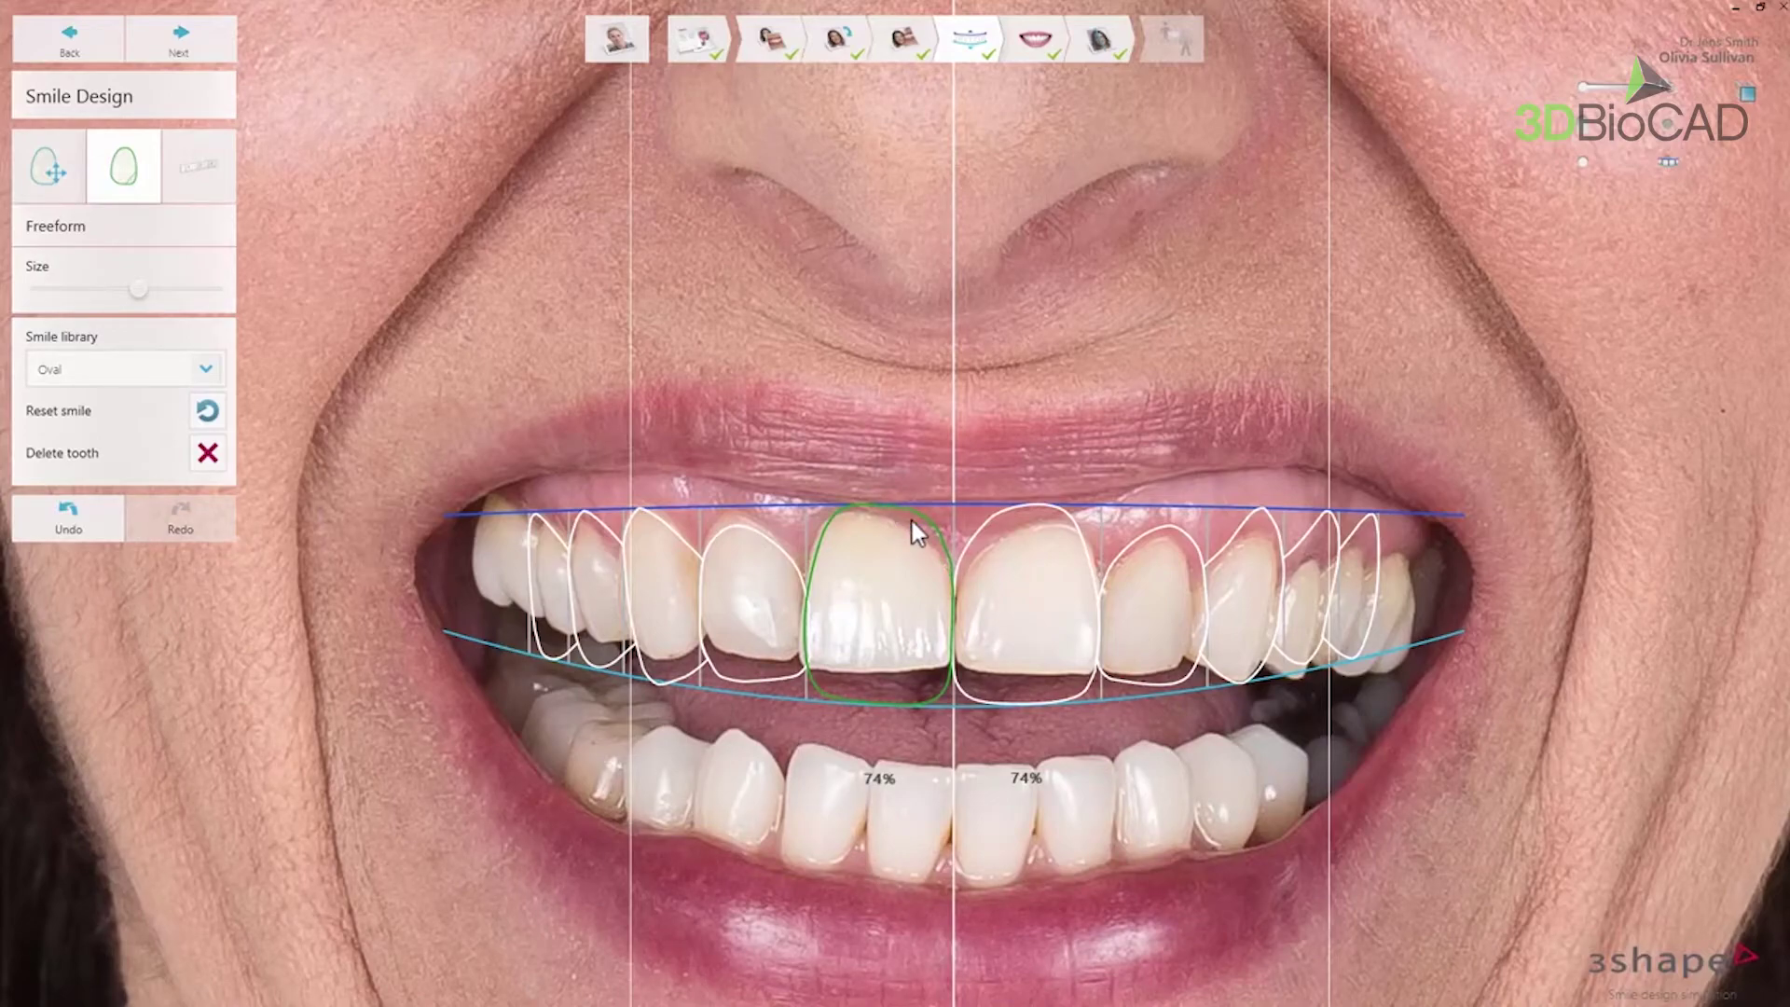
{"action": "left_click", "coordinate": [737, 573]}
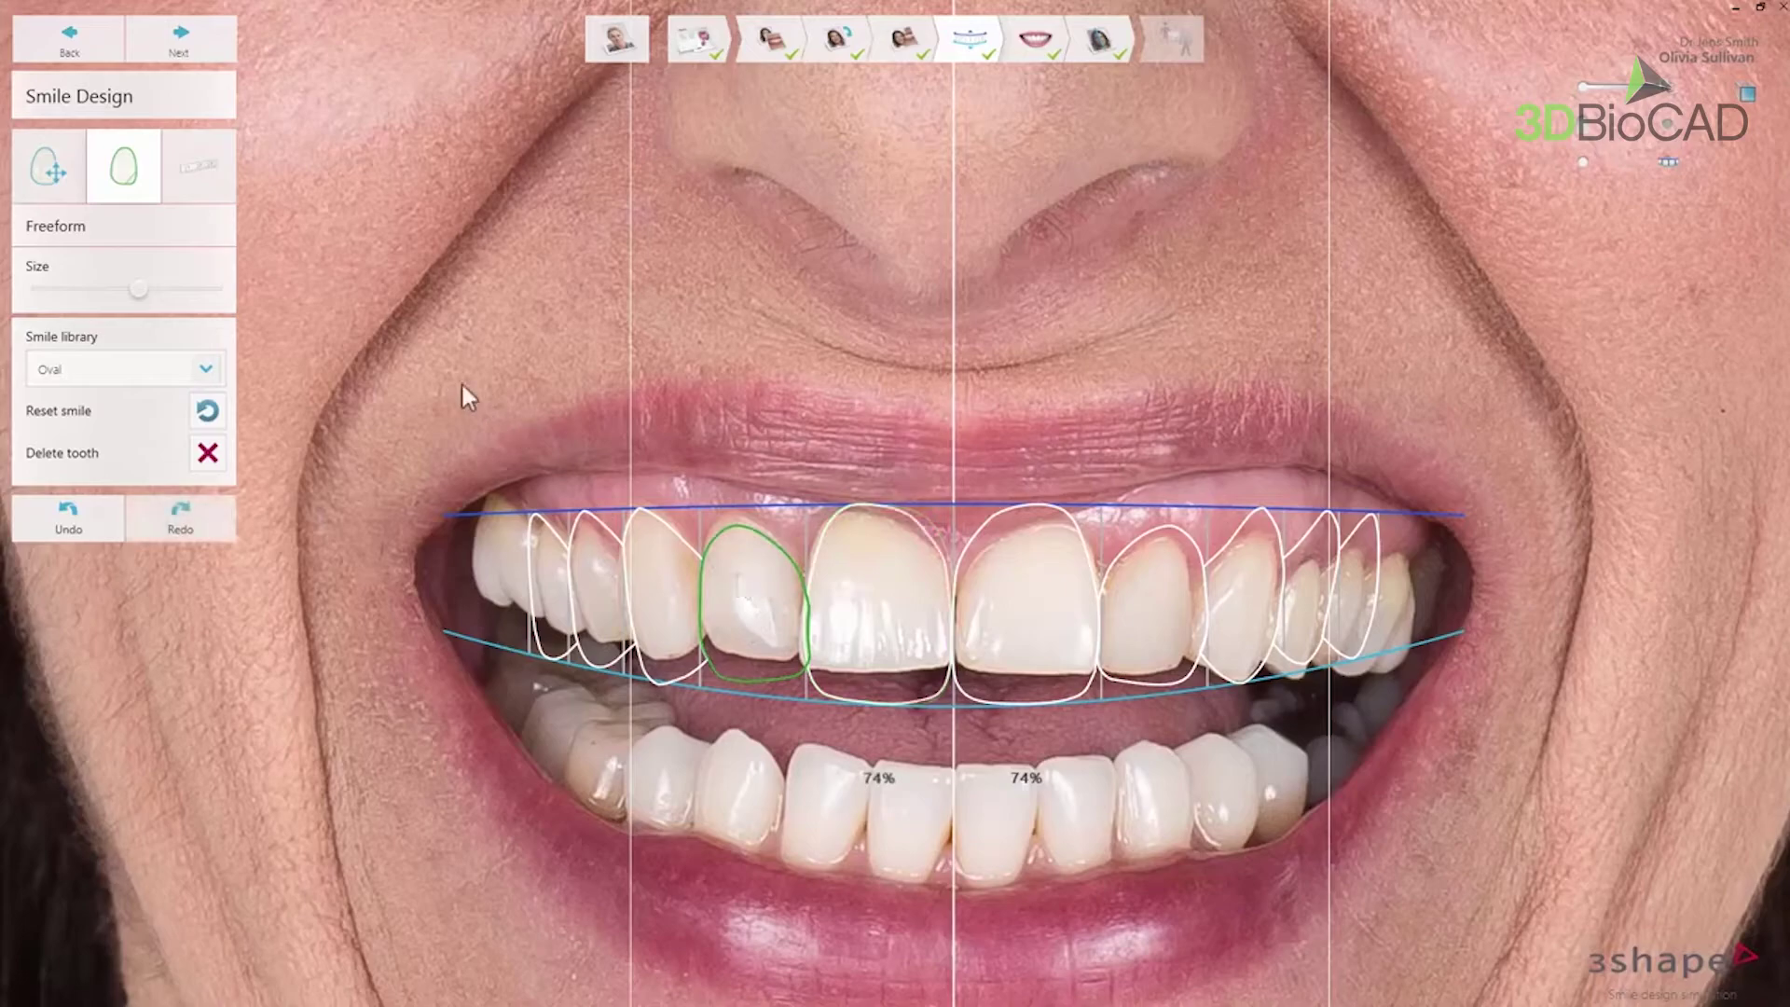
{"action": "left_click", "coordinate": [216, 190]}
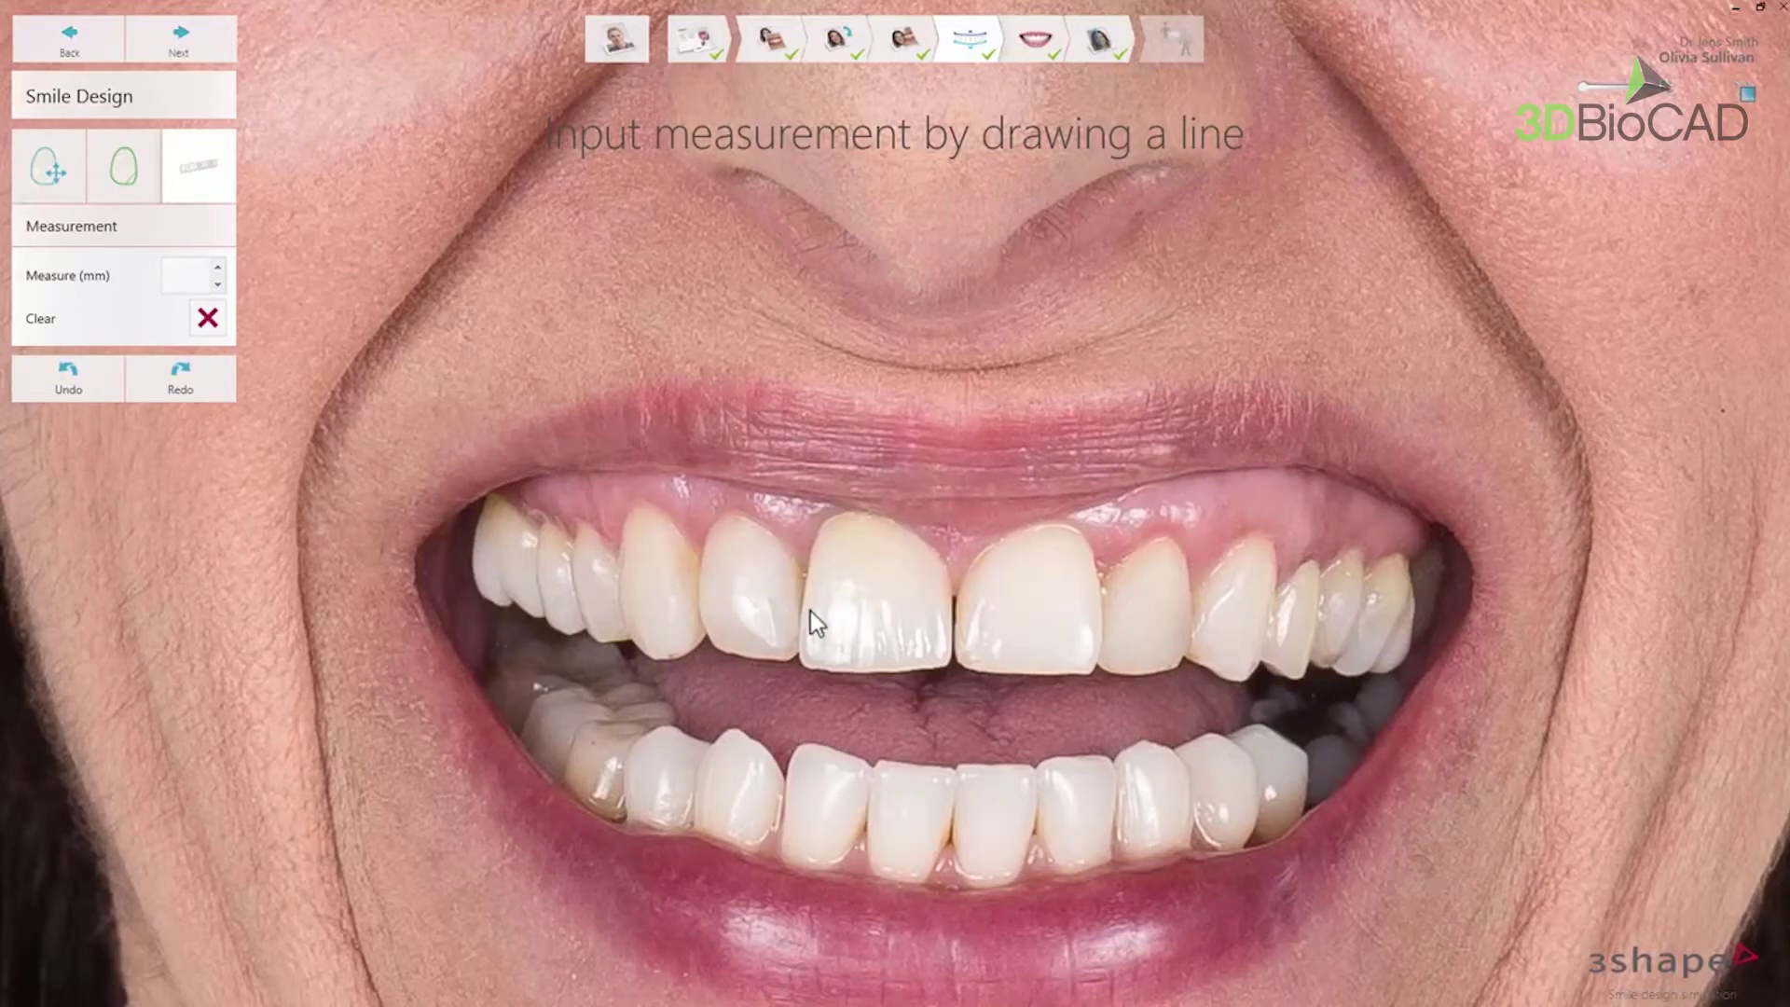
- Calibrate the central incisor width at 8.10 mm and advance to the Simulation step
{"action": "left_click_drag", "start_coordinate": [809, 612], "coordinate": [921, 613]}
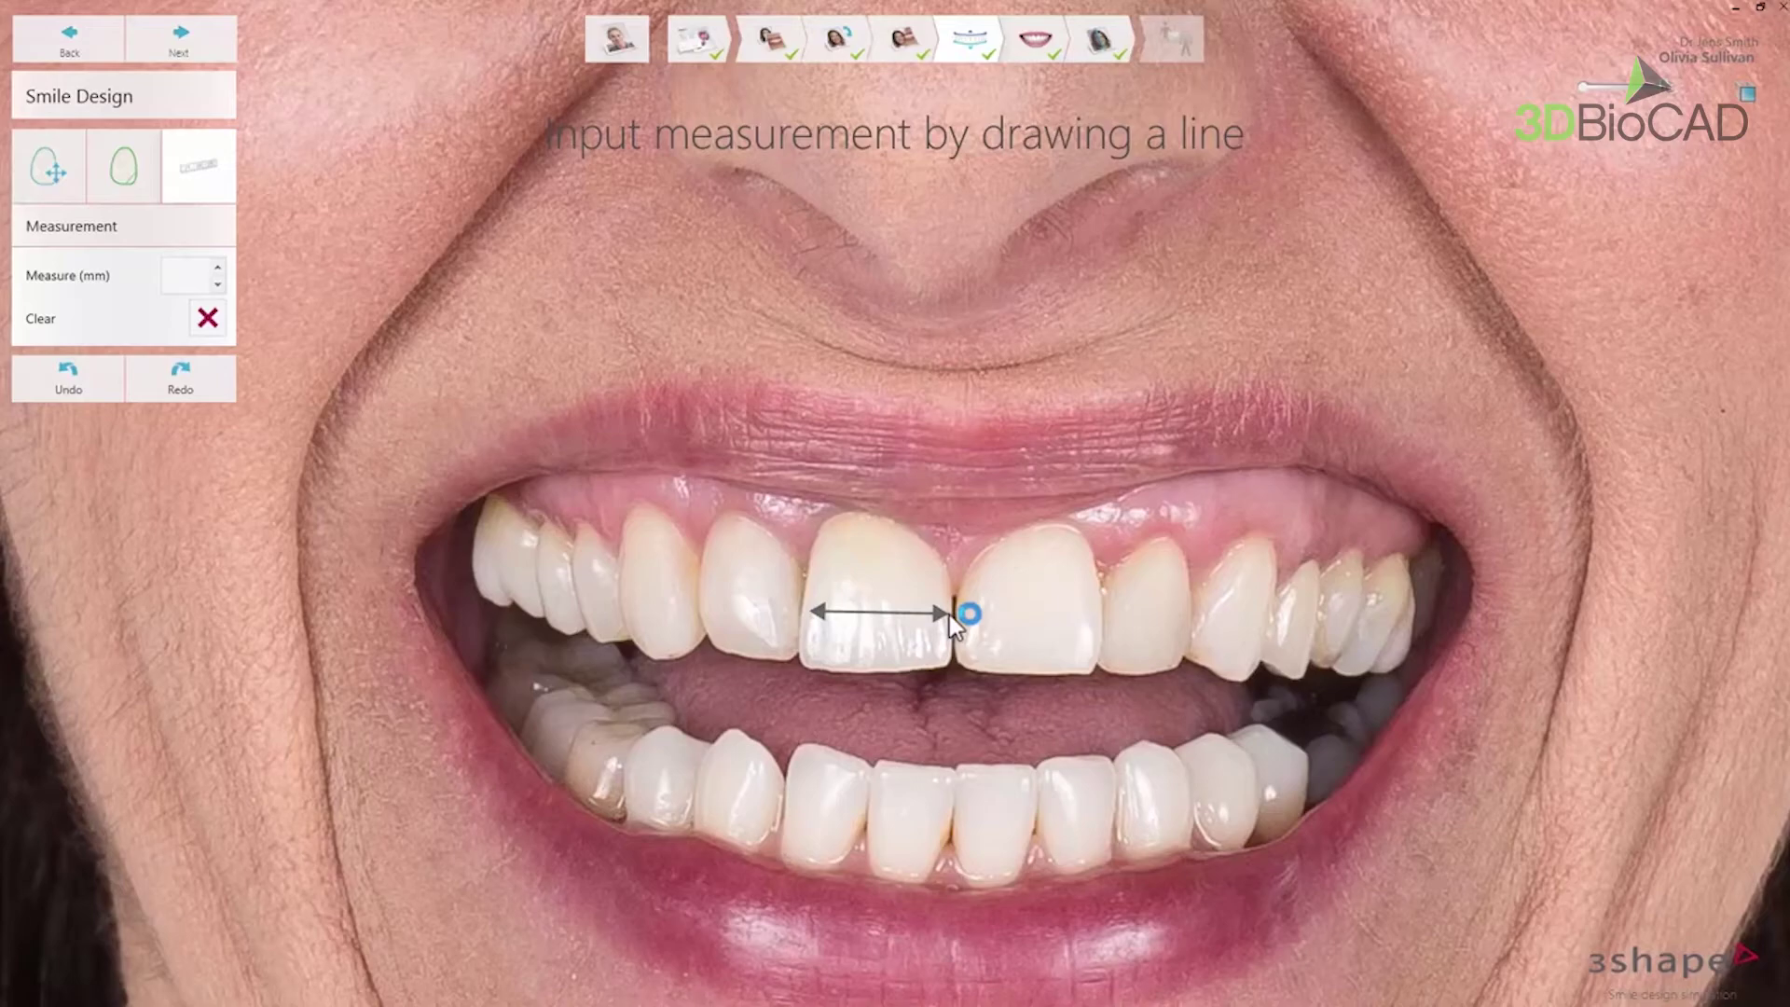
{"action": "left_click_drag", "start_coordinate": [949, 614], "coordinate": [949, 614]}
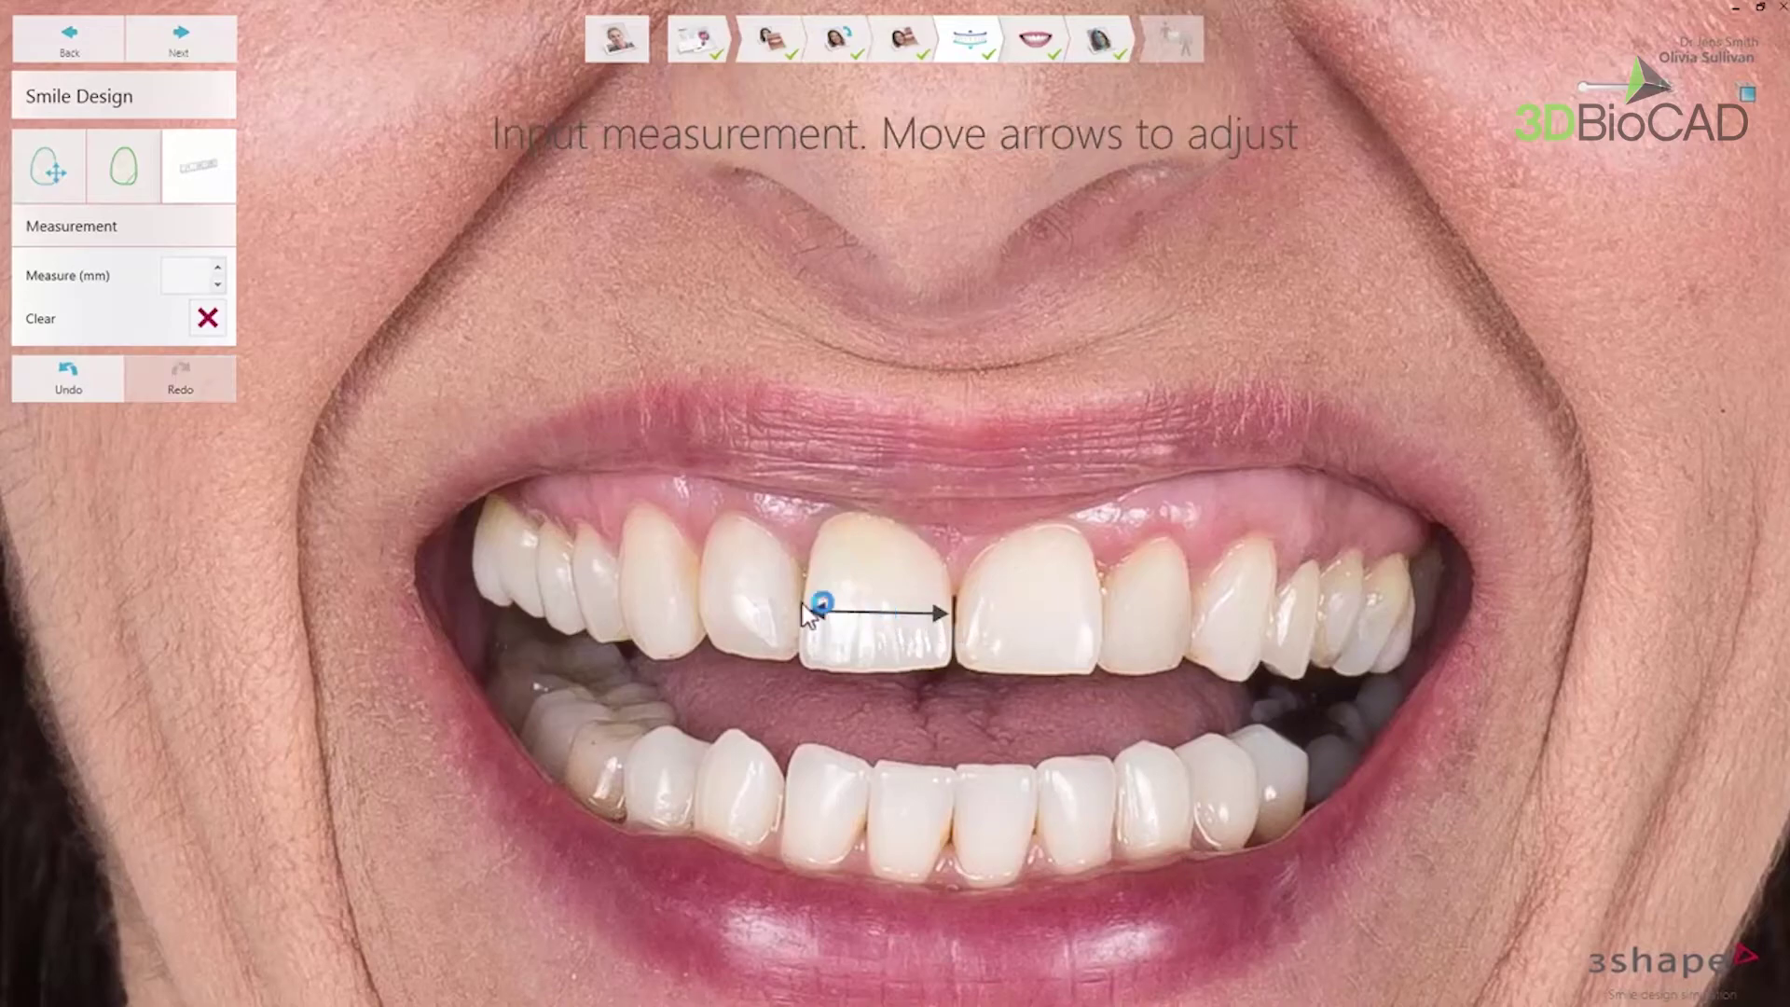
{"action": "type", "text": "8.1"}
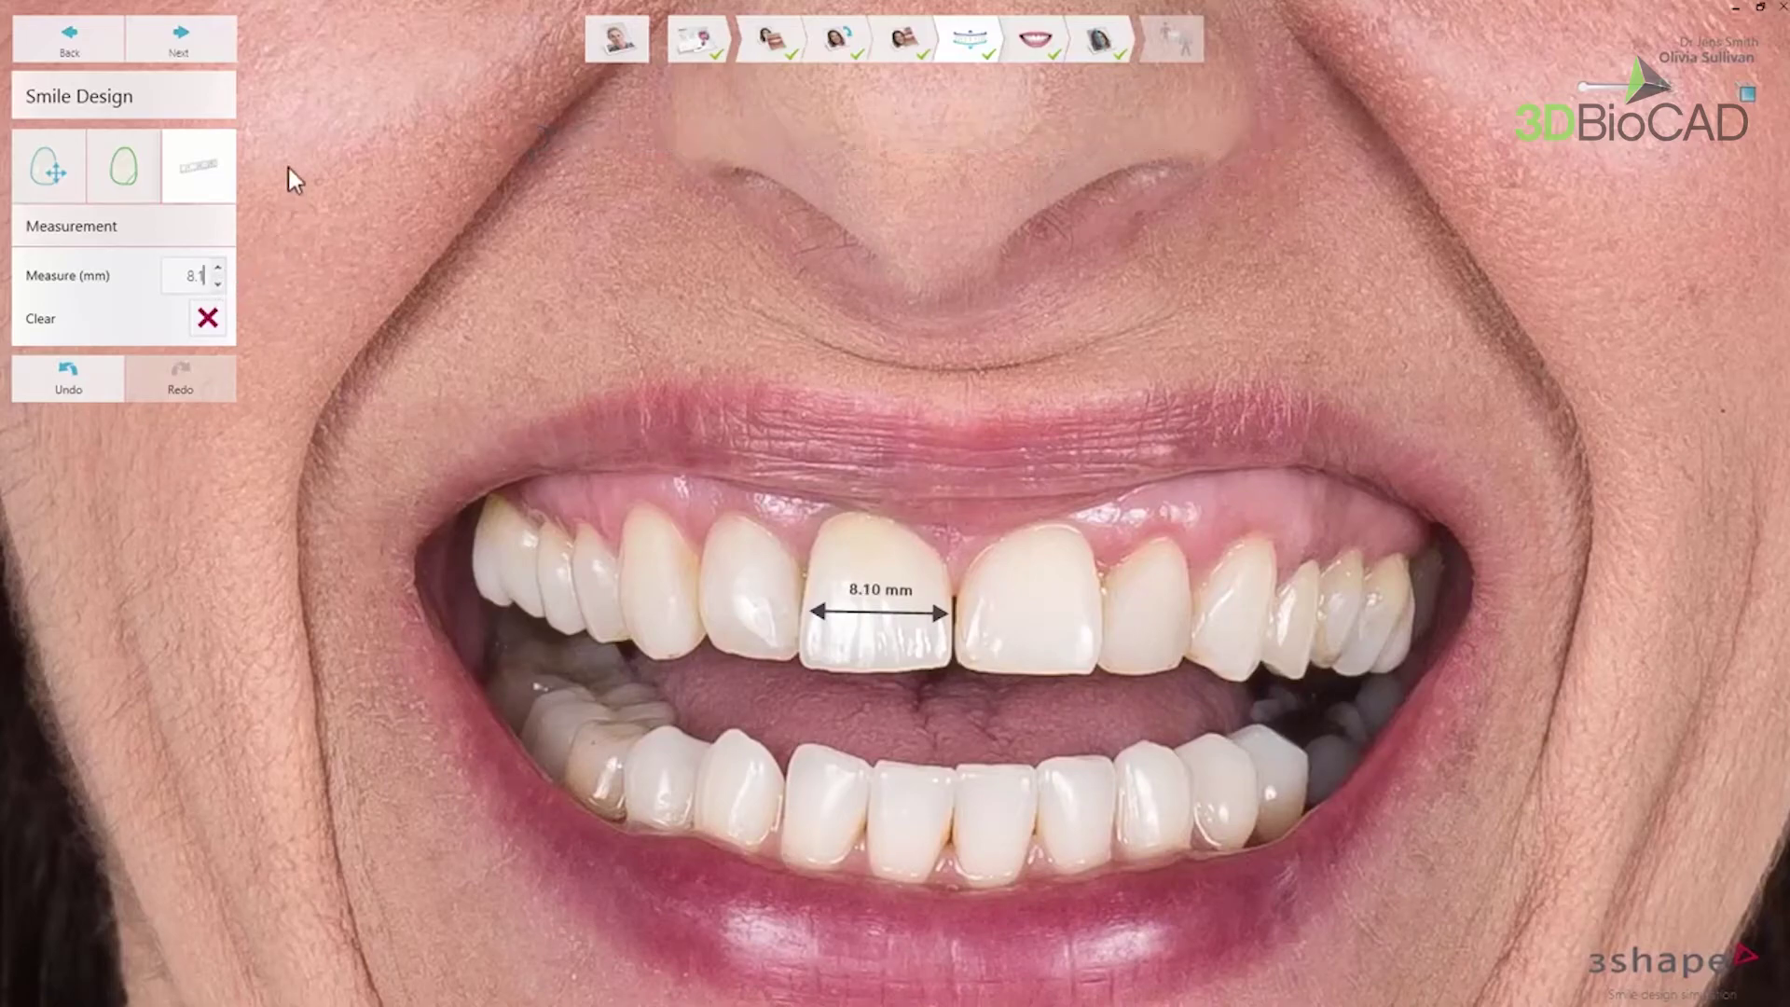
{"action": "left_click", "coordinate": [226, 44]}
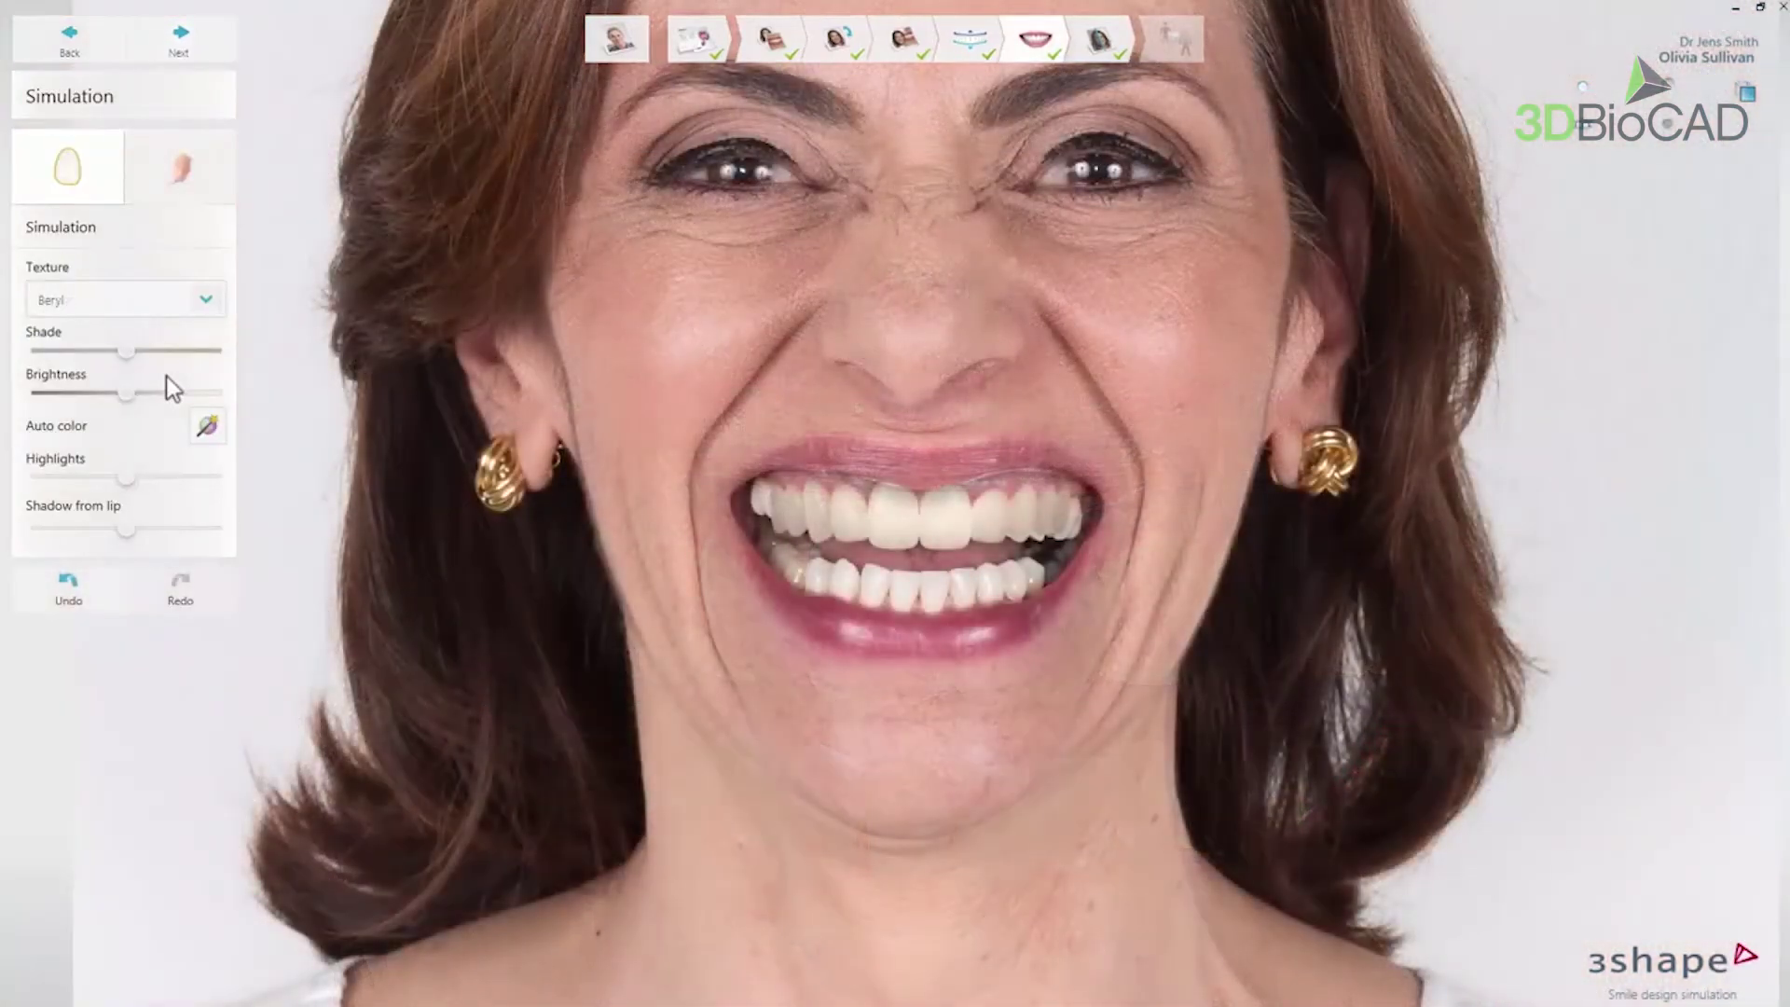
- Apply a new texture to the simulated teeth and adjust their shade and brightness
{"action": "left_click", "coordinate": [205, 301]}
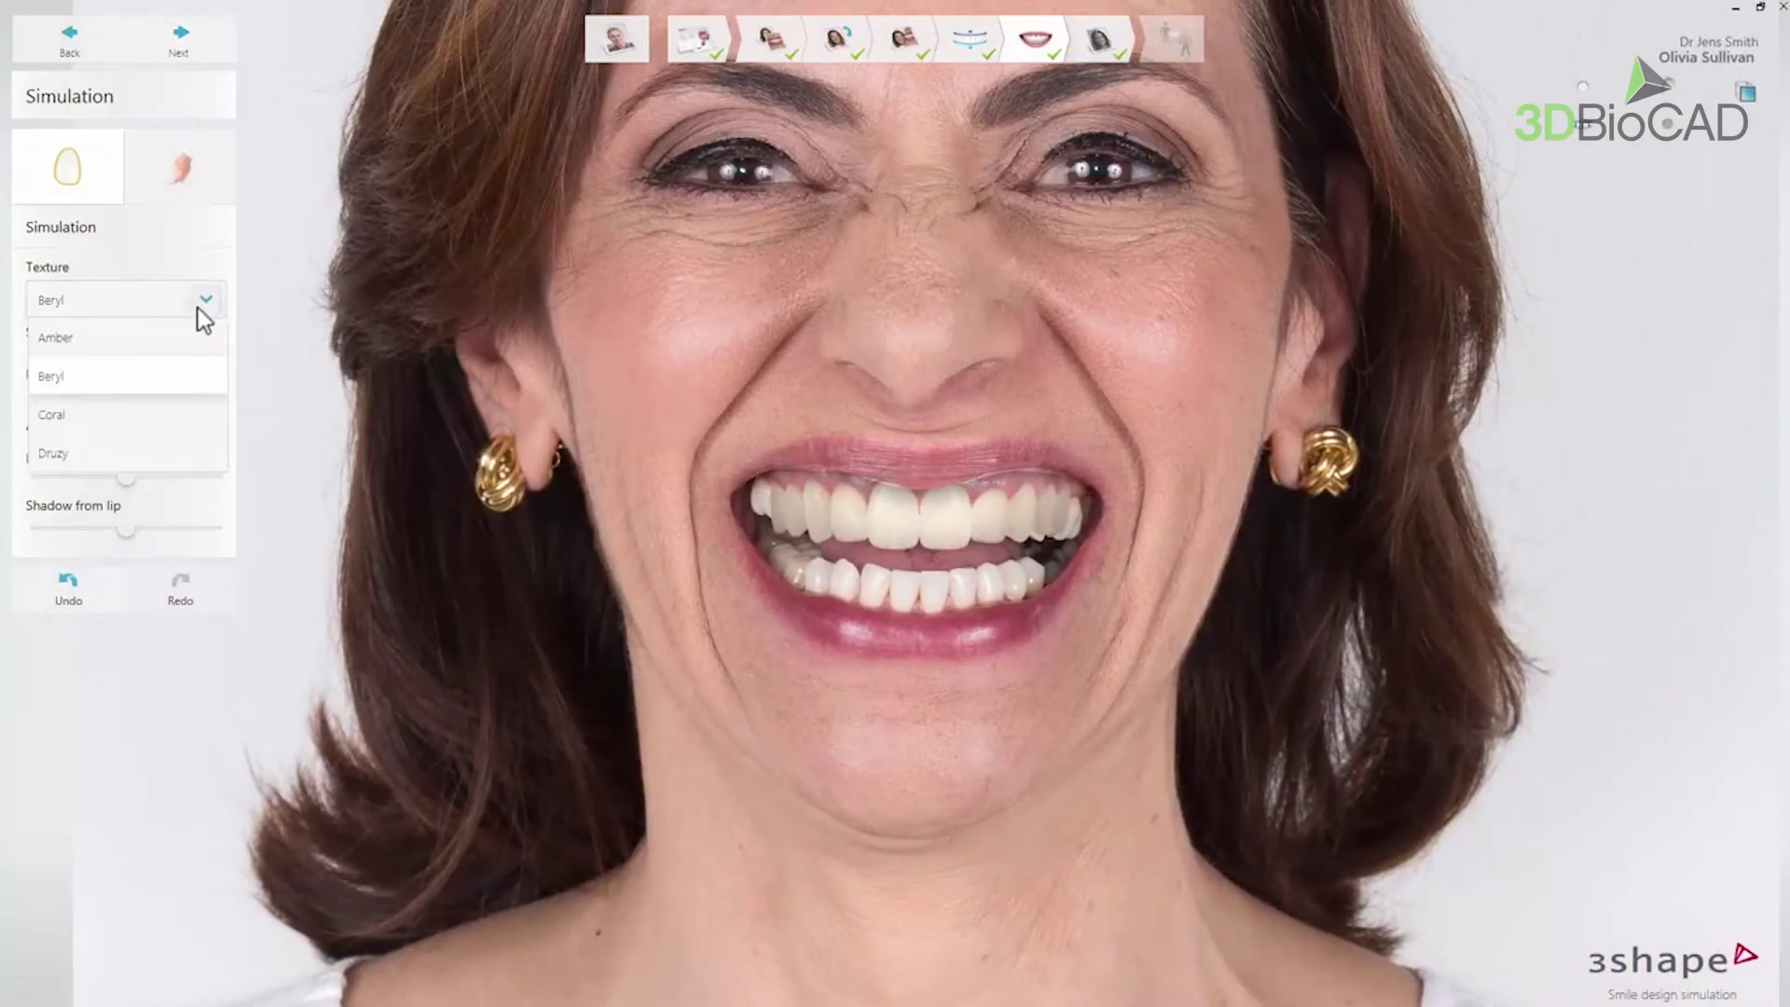
{"action": "left_click", "coordinate": [140, 412]}
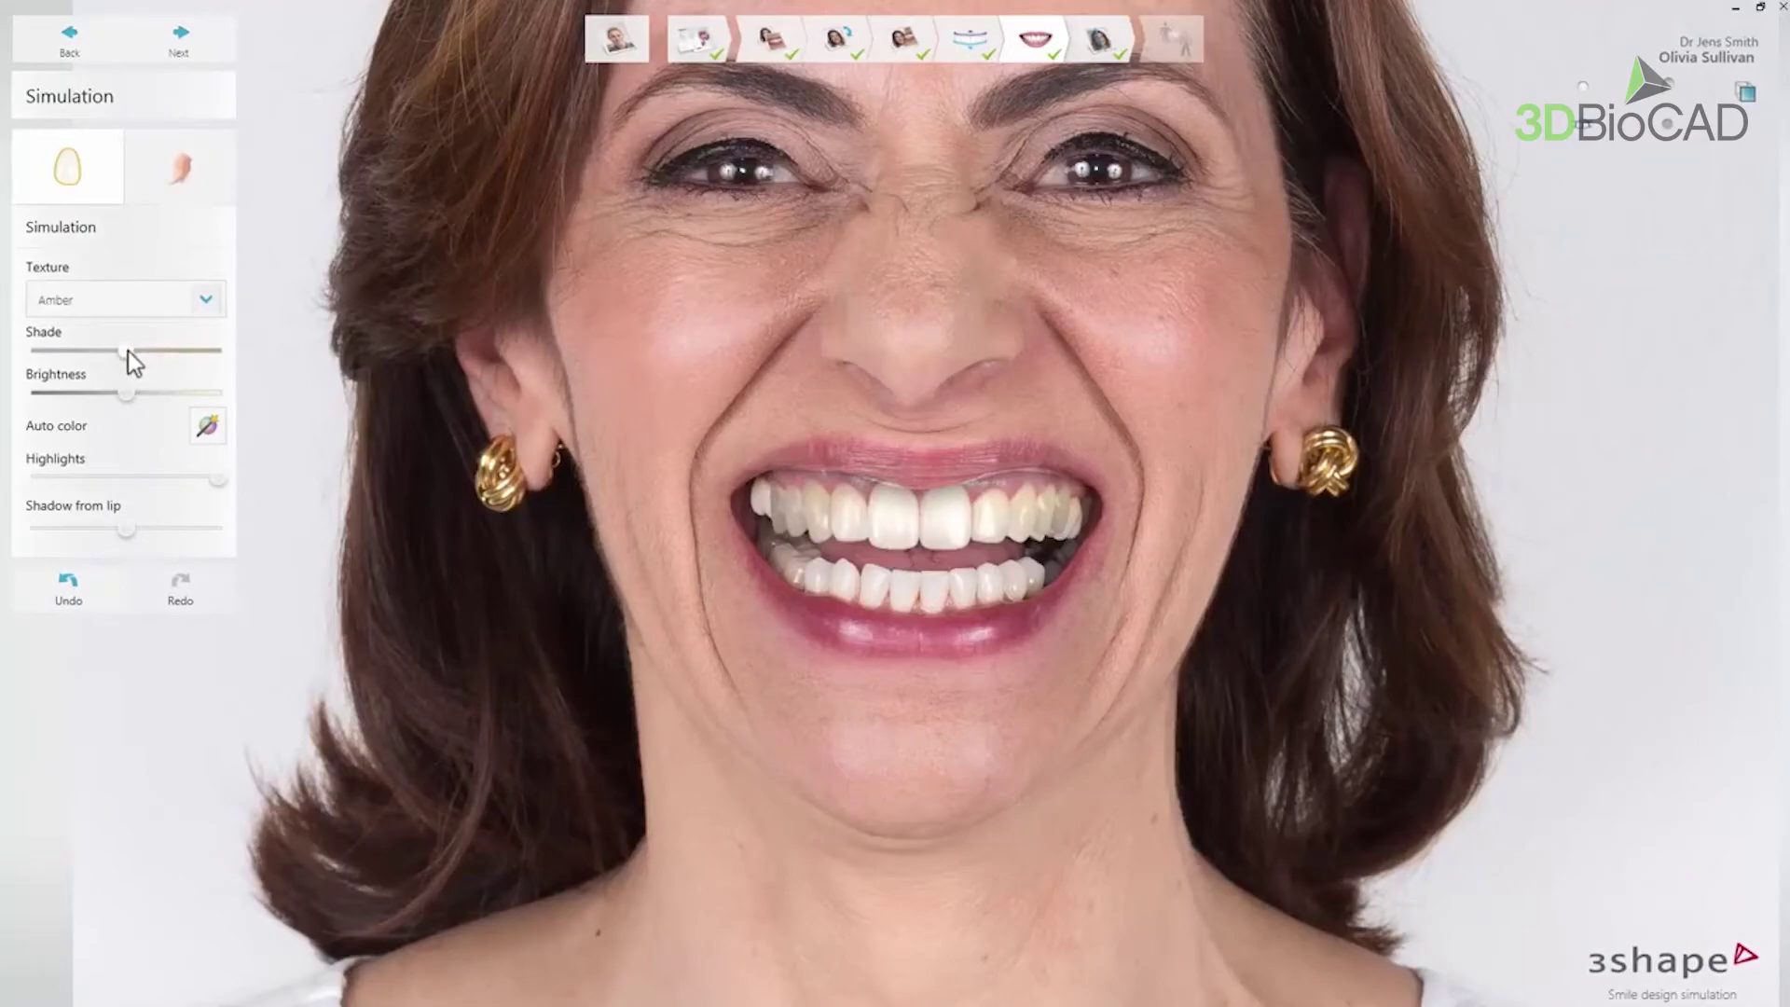
{"action": "left_click_drag", "start_coordinate": [128, 353], "coordinate": [112, 399]}
{"action": "key", "text": "ctrl+z"}
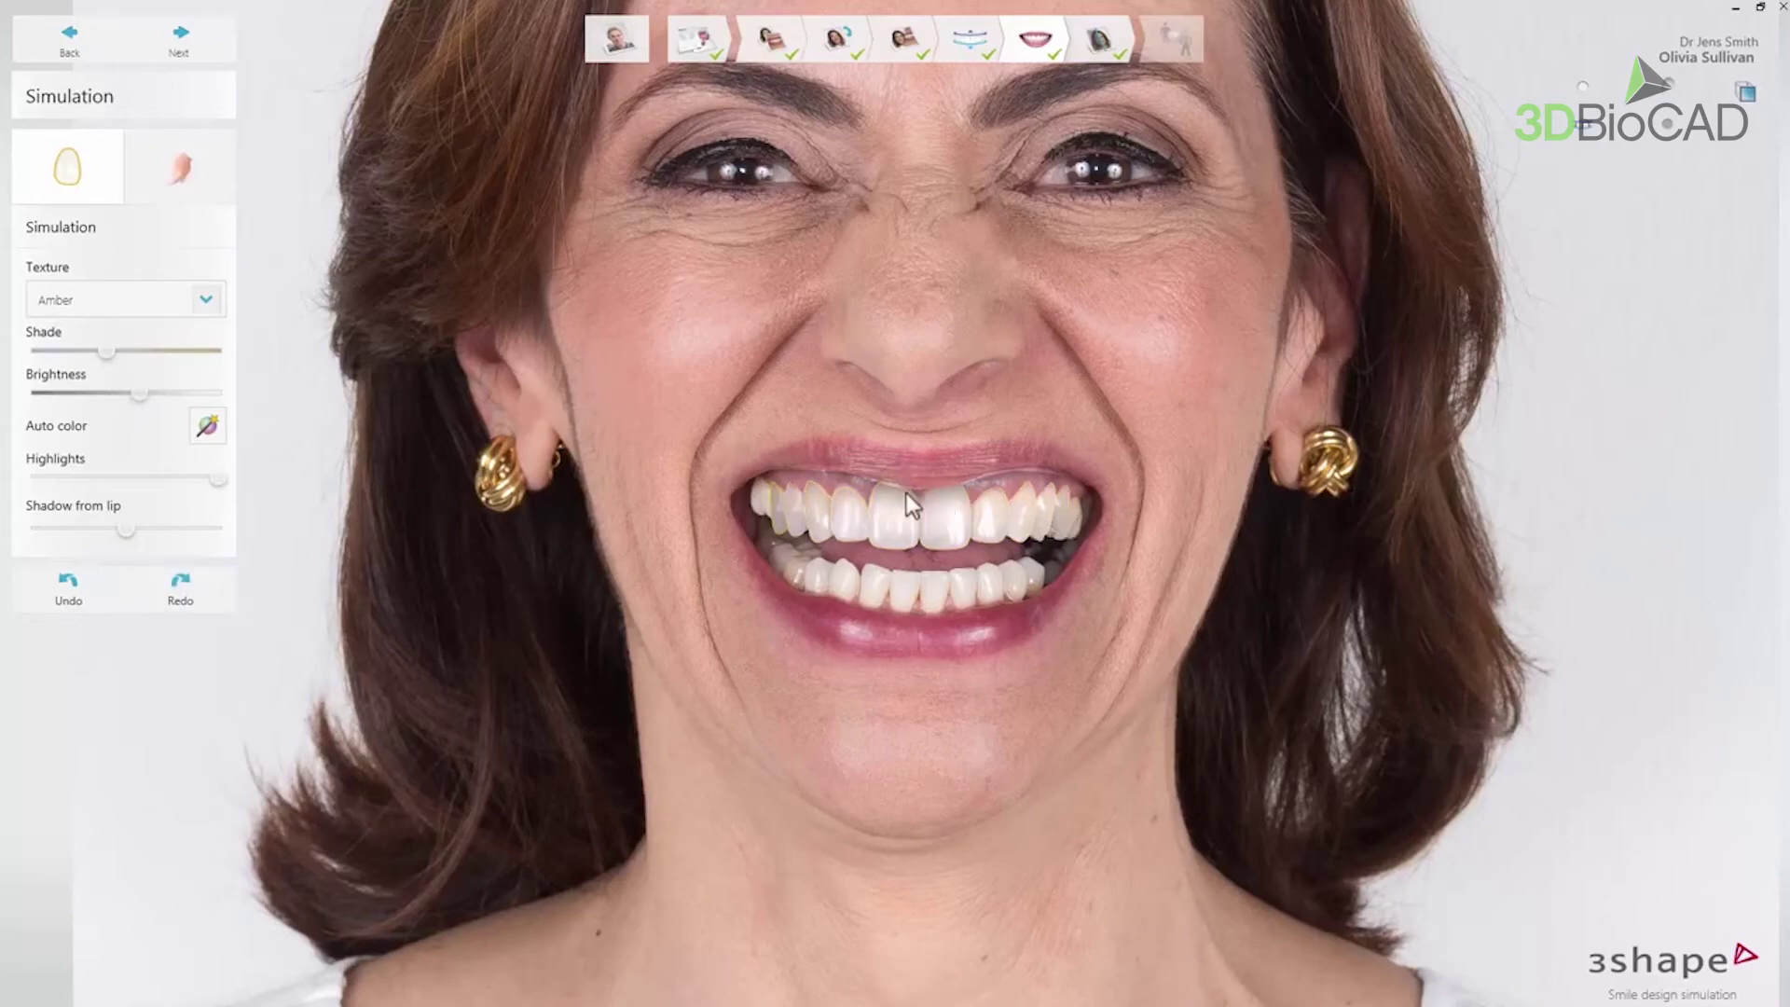
{"action": "left_click_drag", "start_coordinate": [145, 394], "coordinate": [178, 395]}
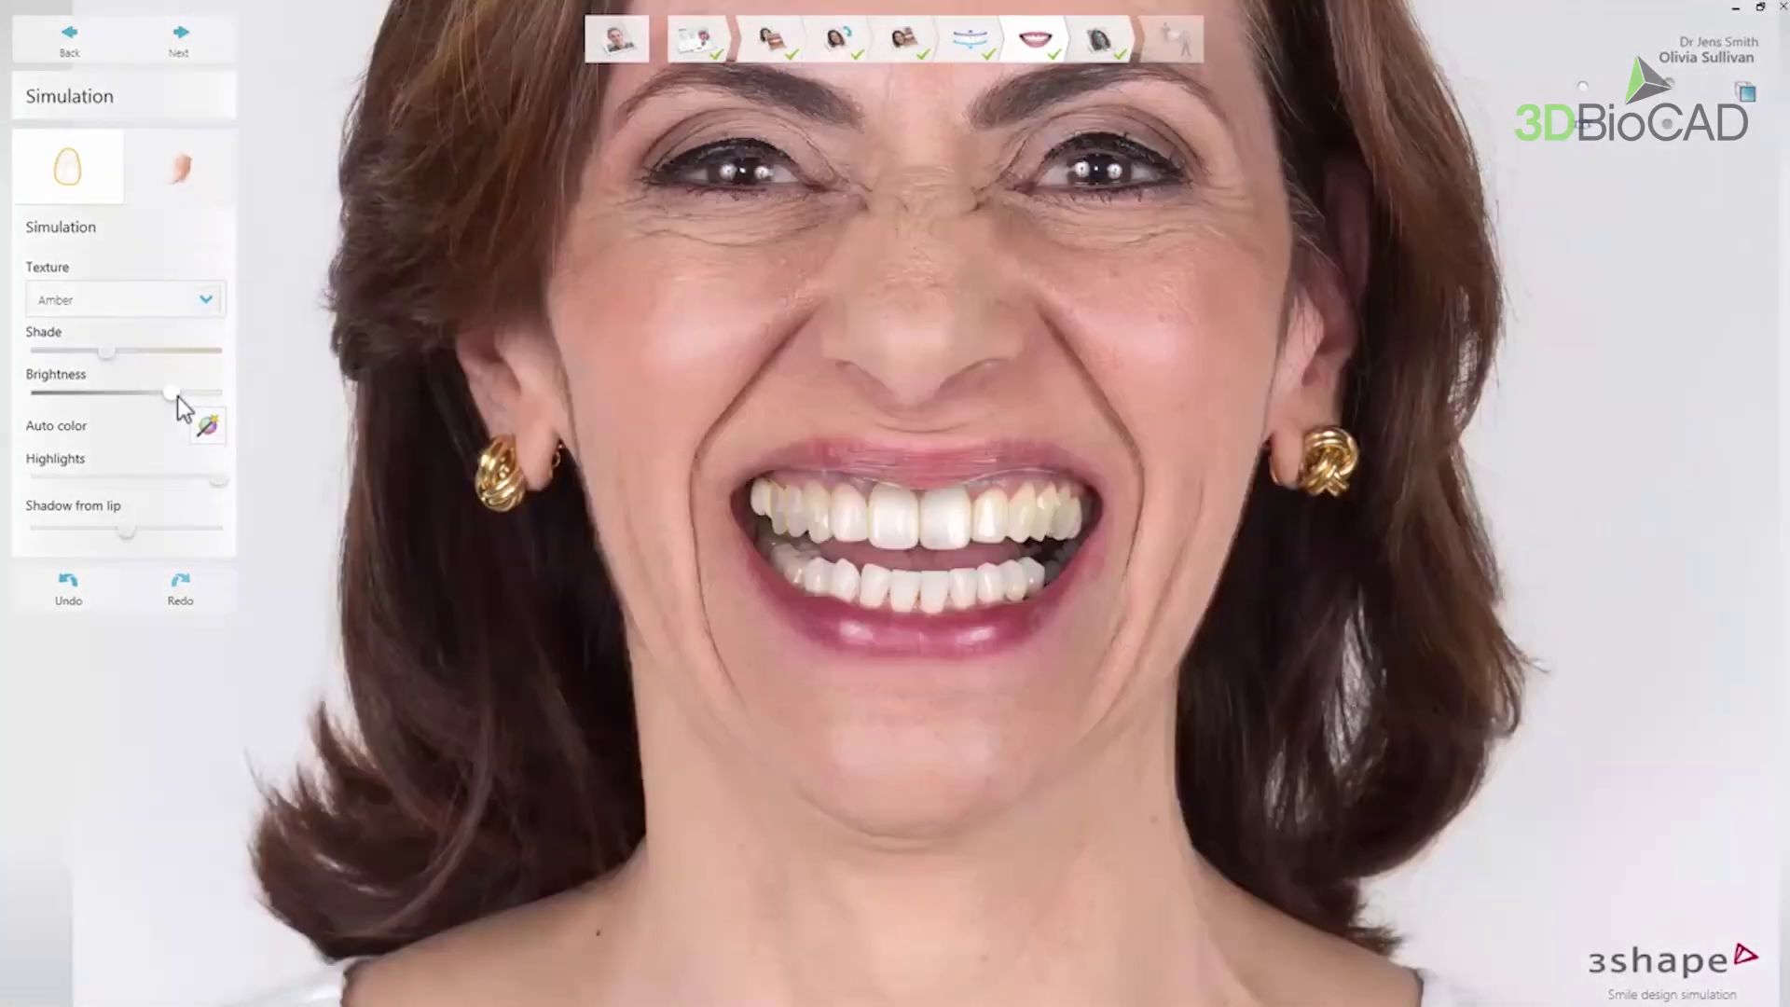
- Auto-match the teeth colour to the photo and increase highlights and lip shadow
{"action": "left_click", "coordinate": [207, 428]}
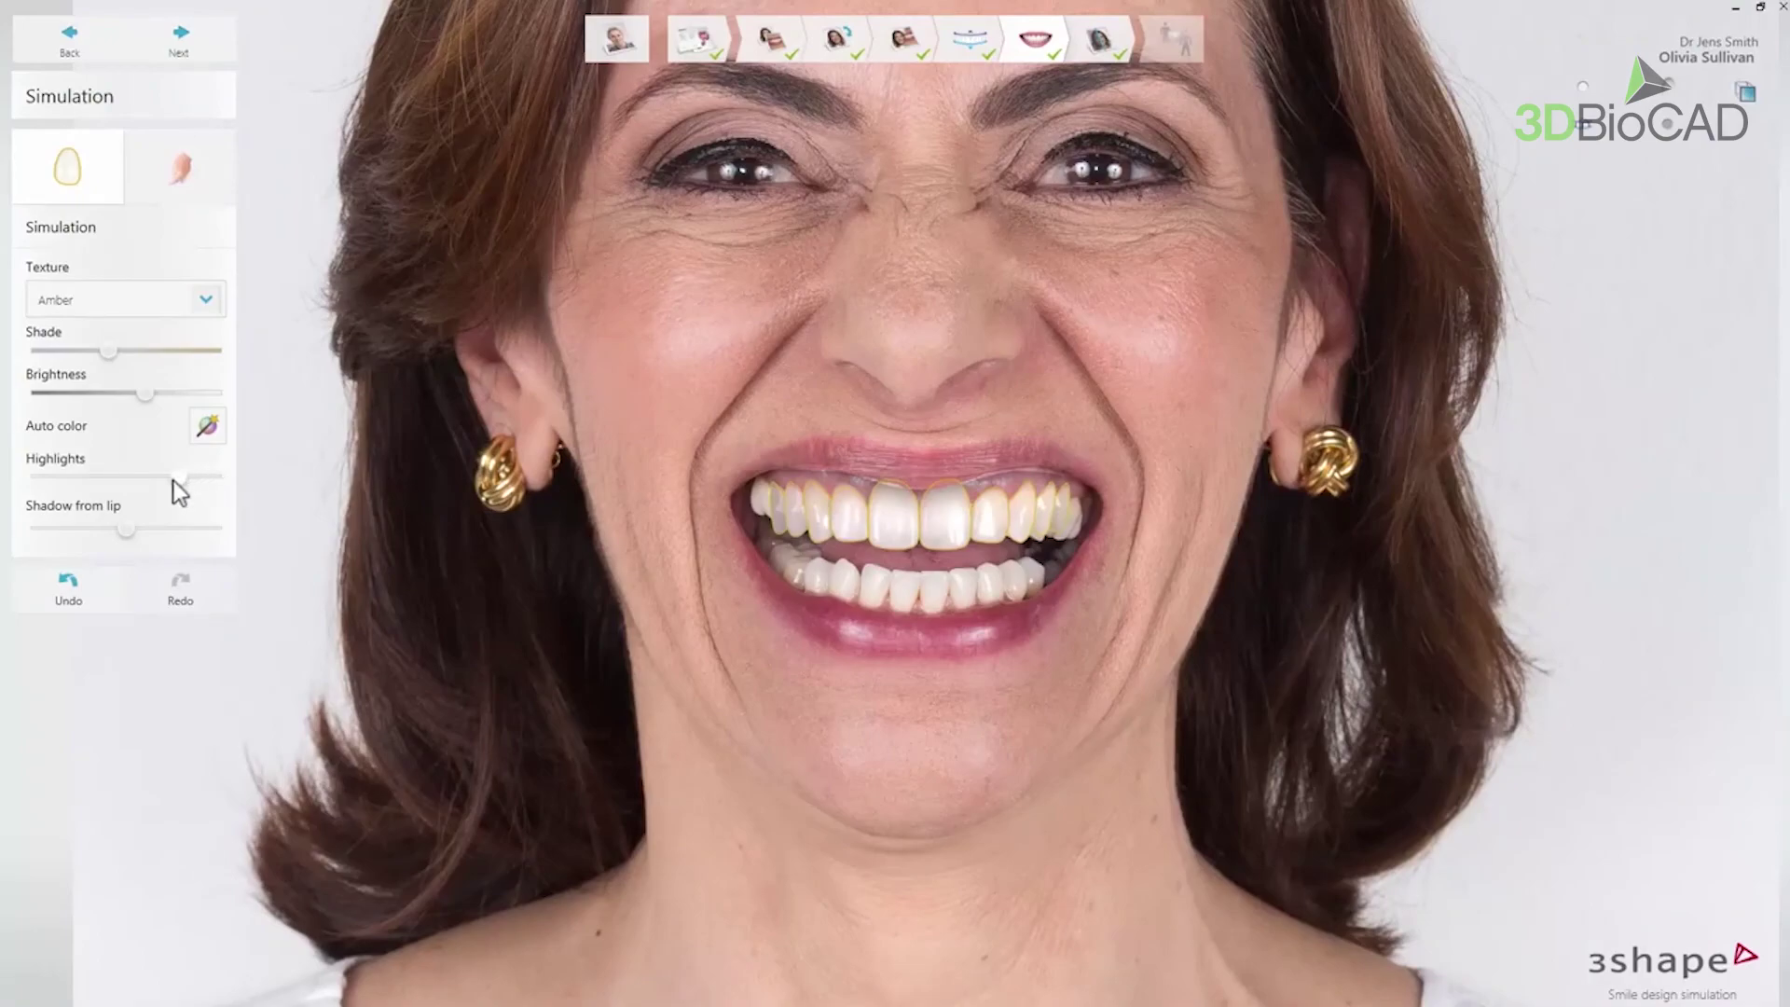
{"action": "left_click_drag", "start_coordinate": [128, 477], "coordinate": [114, 523]}
{"action": "left_click", "coordinate": [203, 176]}
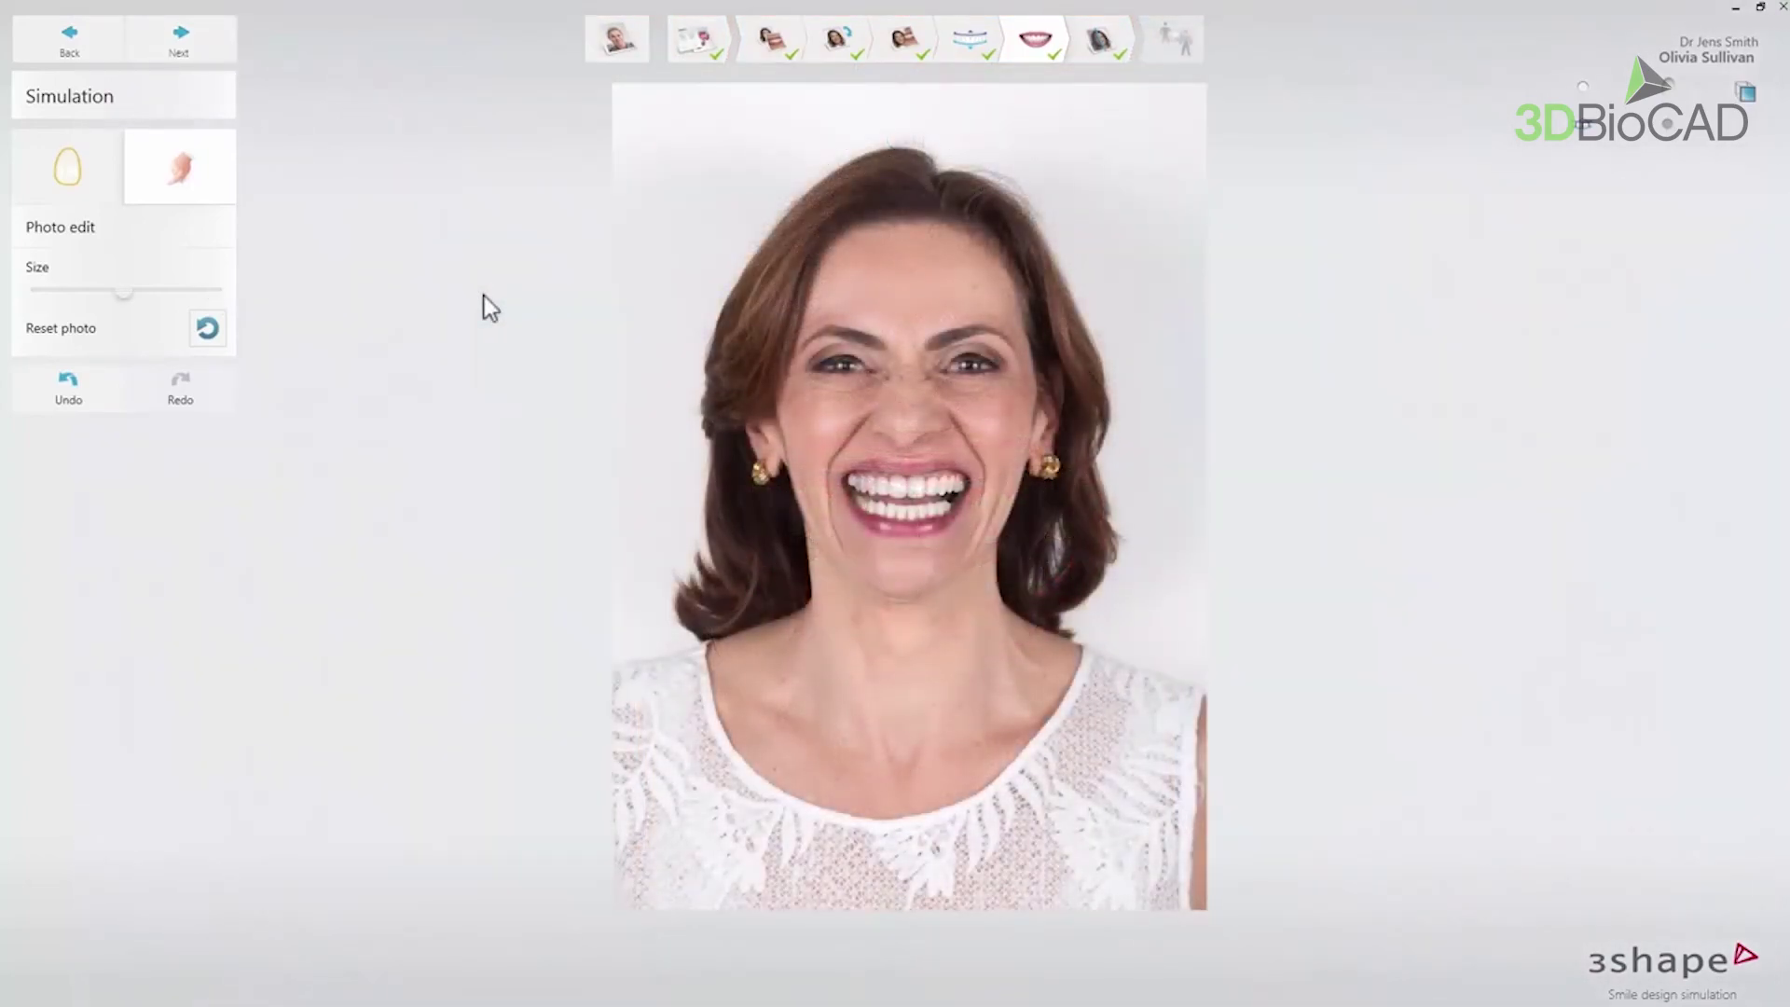
- Advance to Presentation and slide the before/after divider to the right edge
{"action": "left_click", "coordinate": [226, 45]}
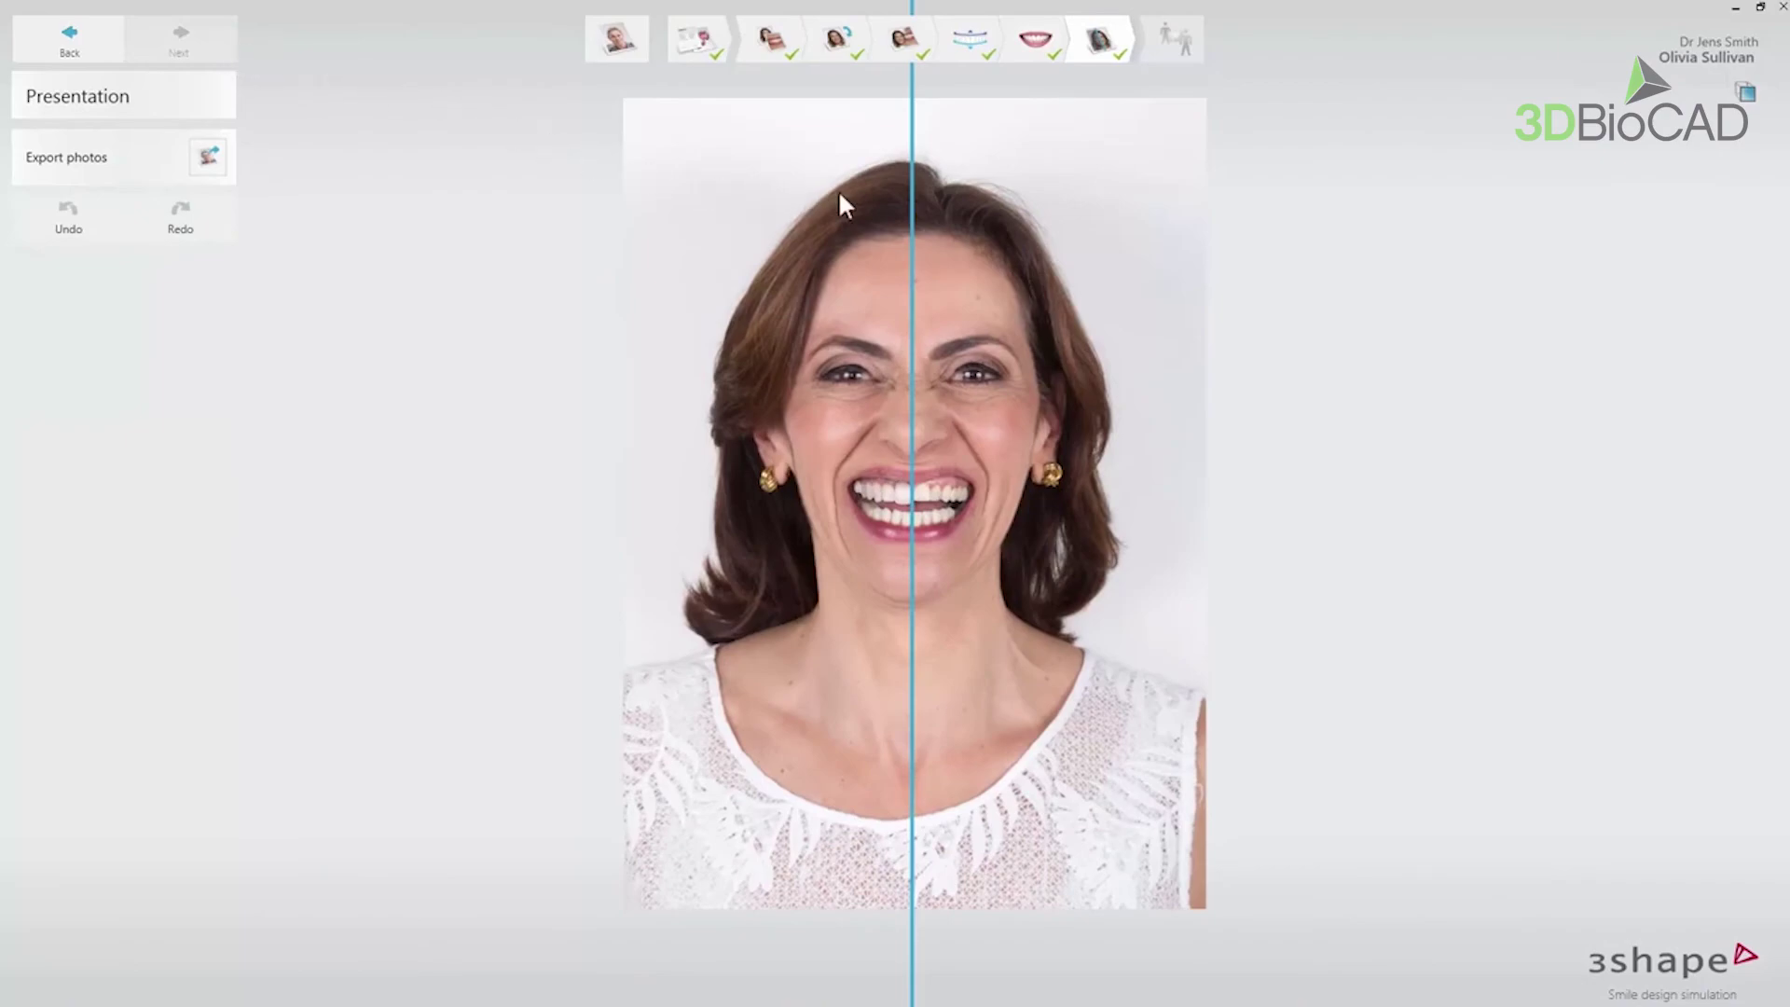
{"action": "left_click_drag", "start_coordinate": [907, 196], "coordinate": [1203, 323]}
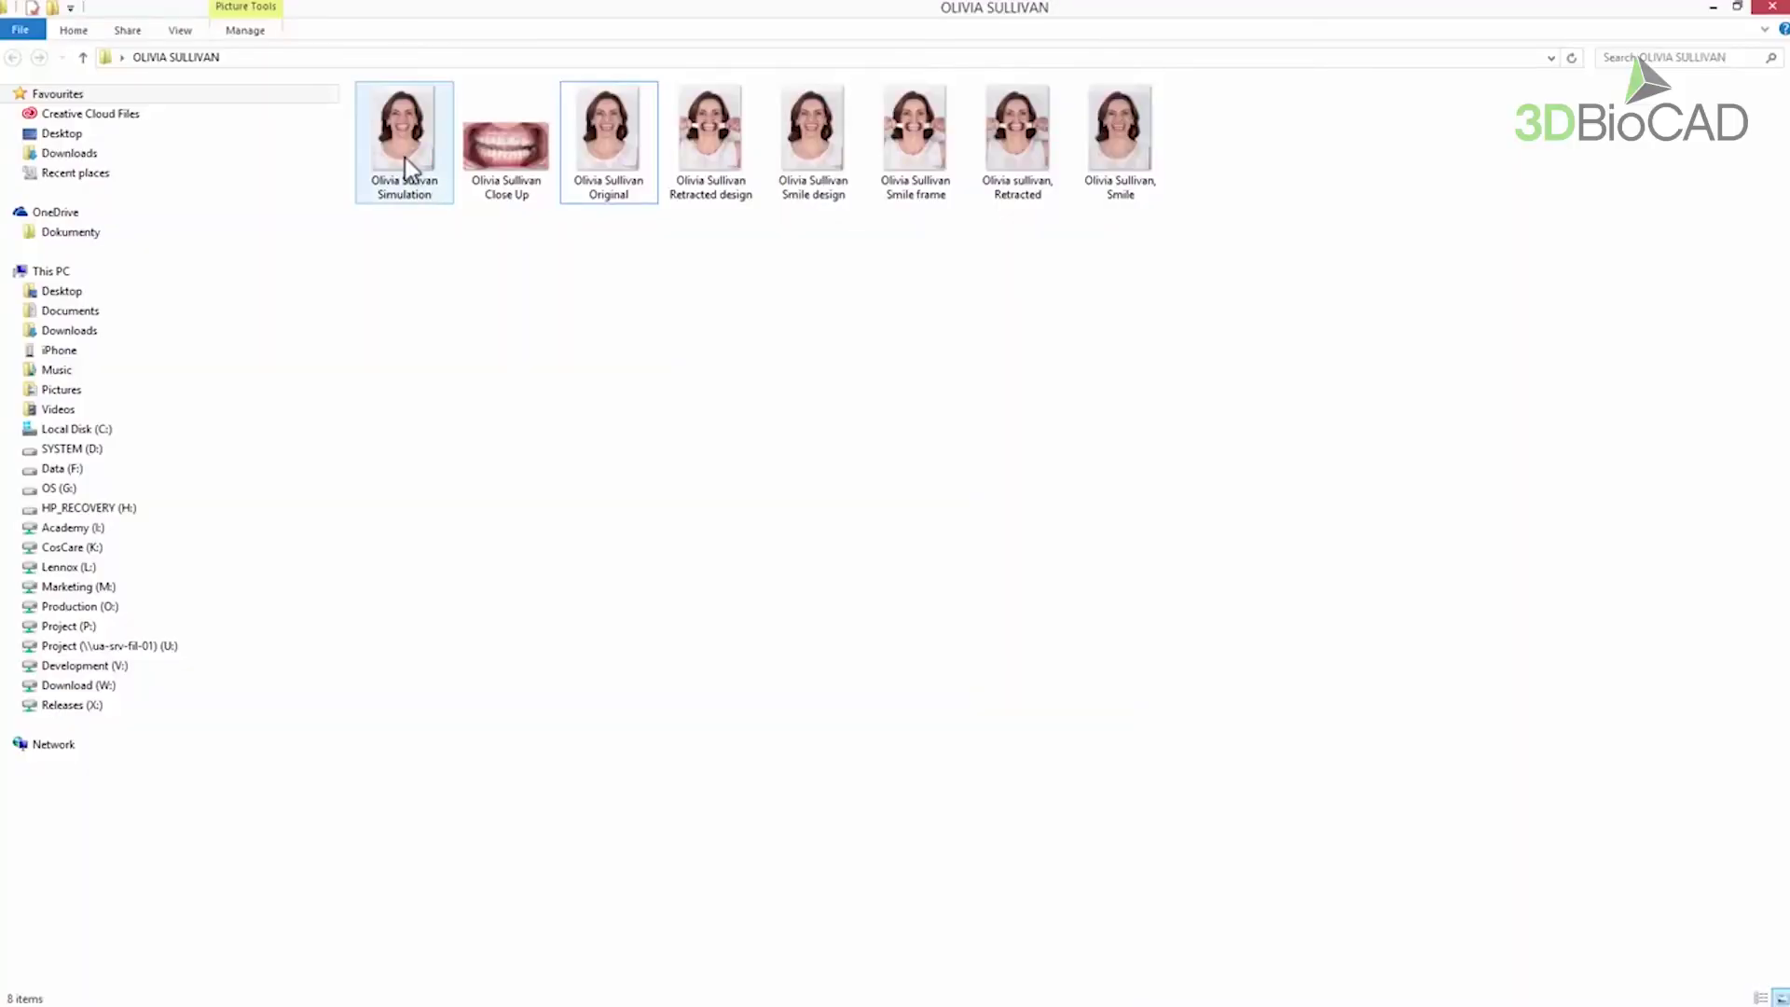
- Open the exported Simulation photo and page through Close Up, Original, Retracted and Smile frame
{"action": "double_click", "coordinate": [405, 161]}
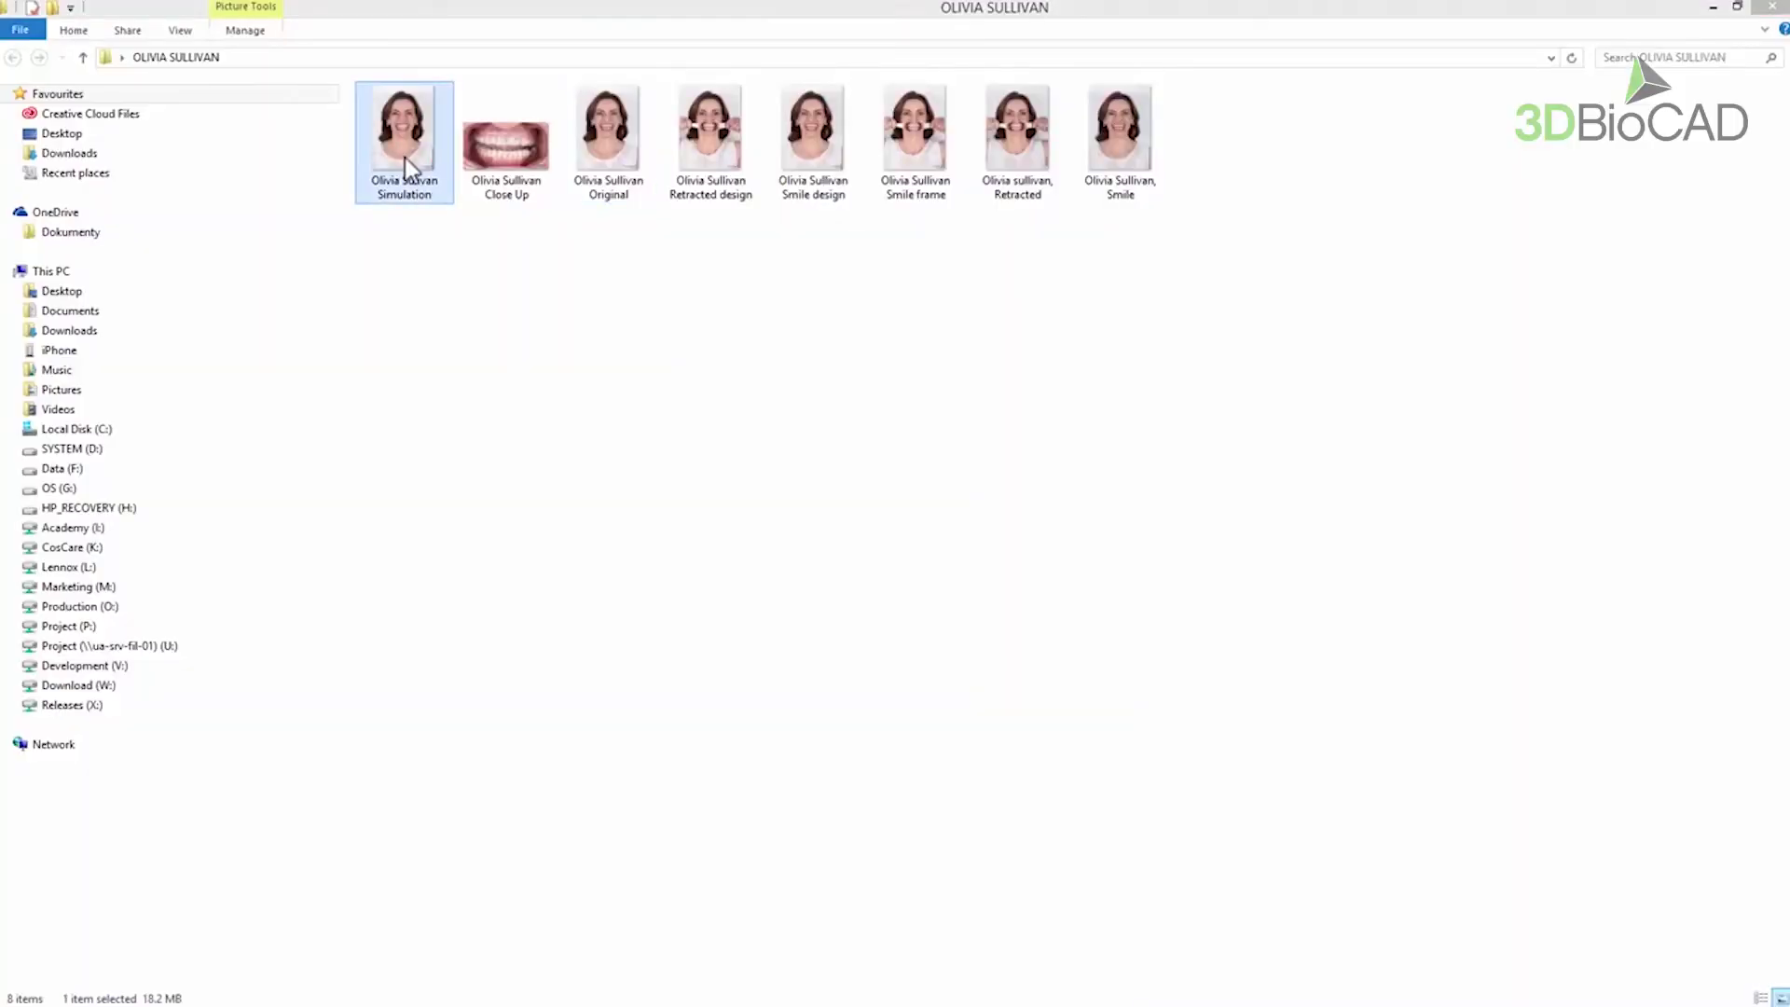
{"action": "key", "text": "Right"}
{"action": "key", "text": "Right"}
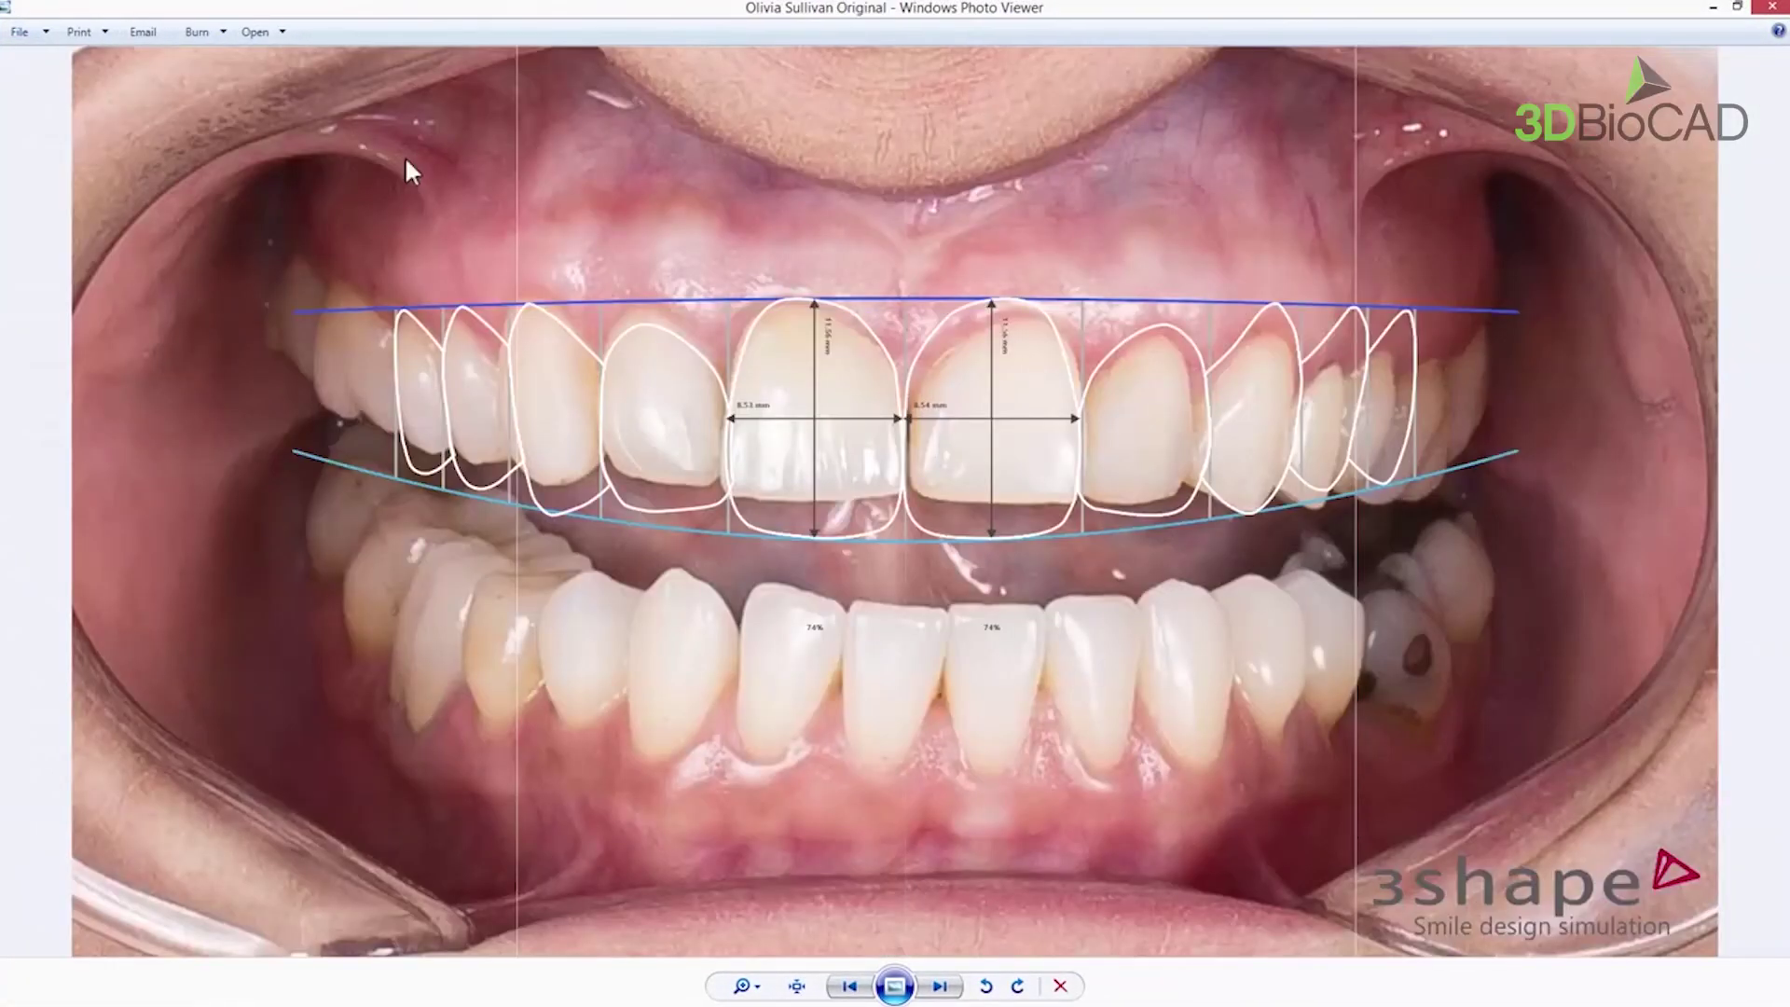
{"action": "key", "text": "Right"}
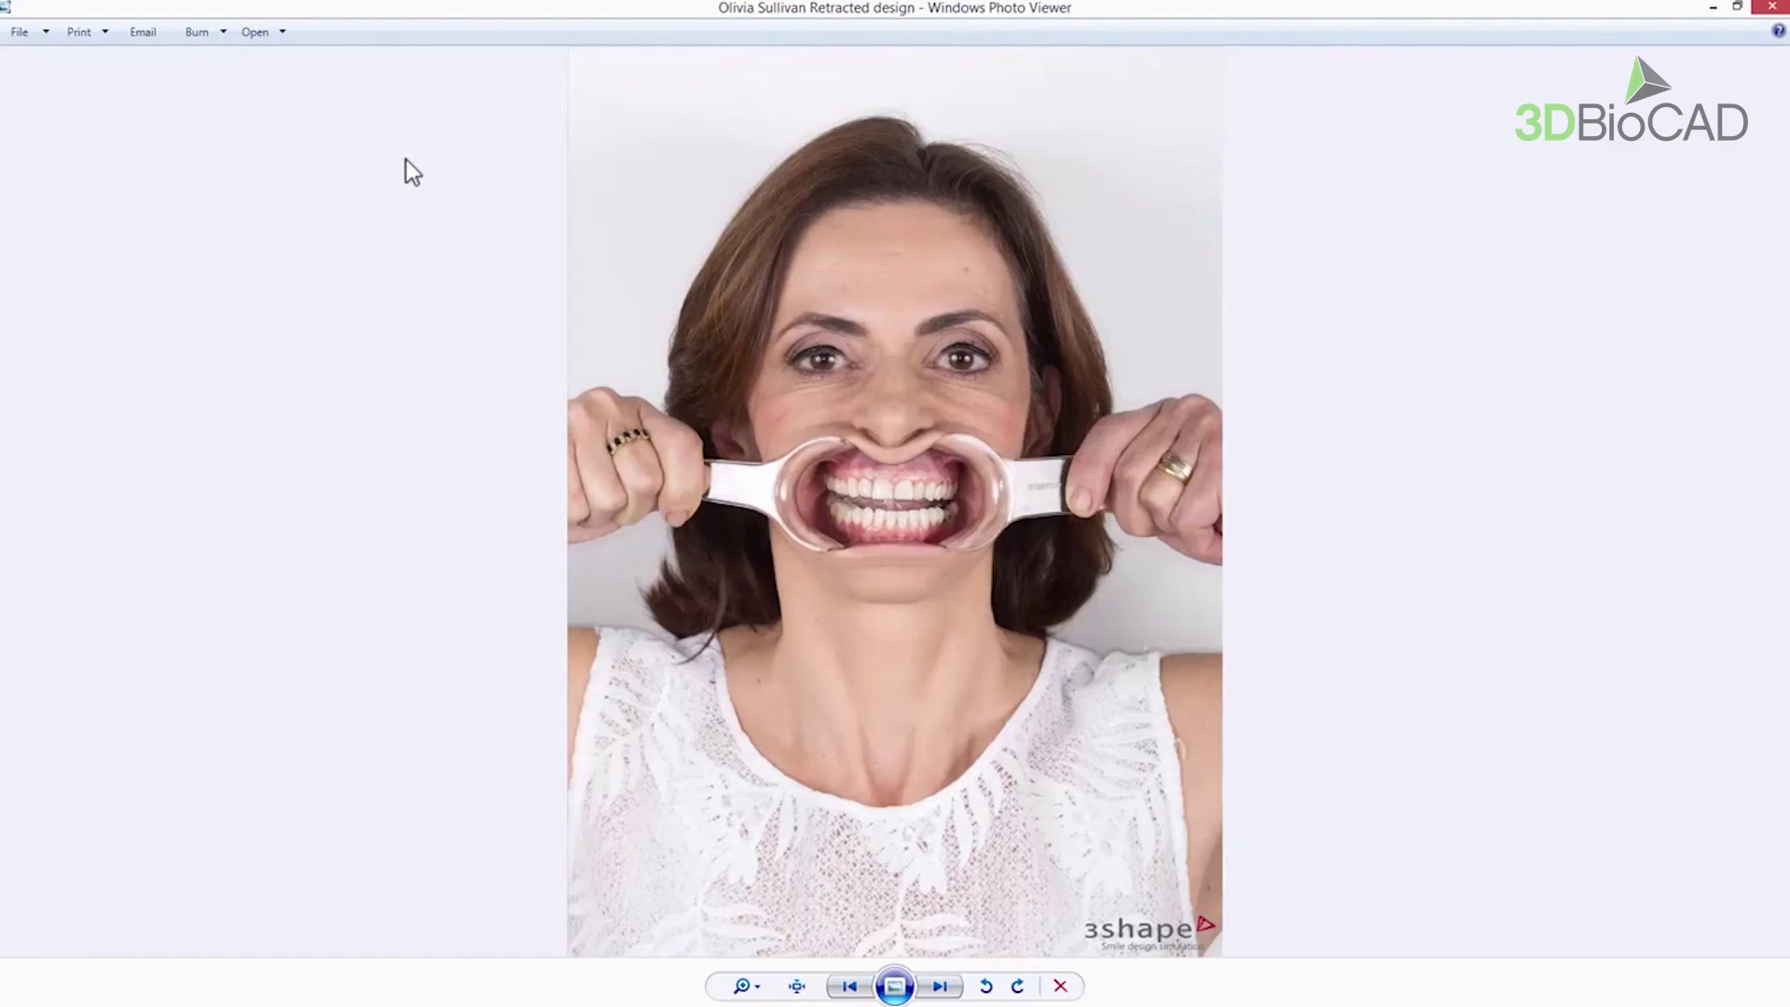
{"action": "key", "text": "Right"}
{"action": "key", "text": "Right"}
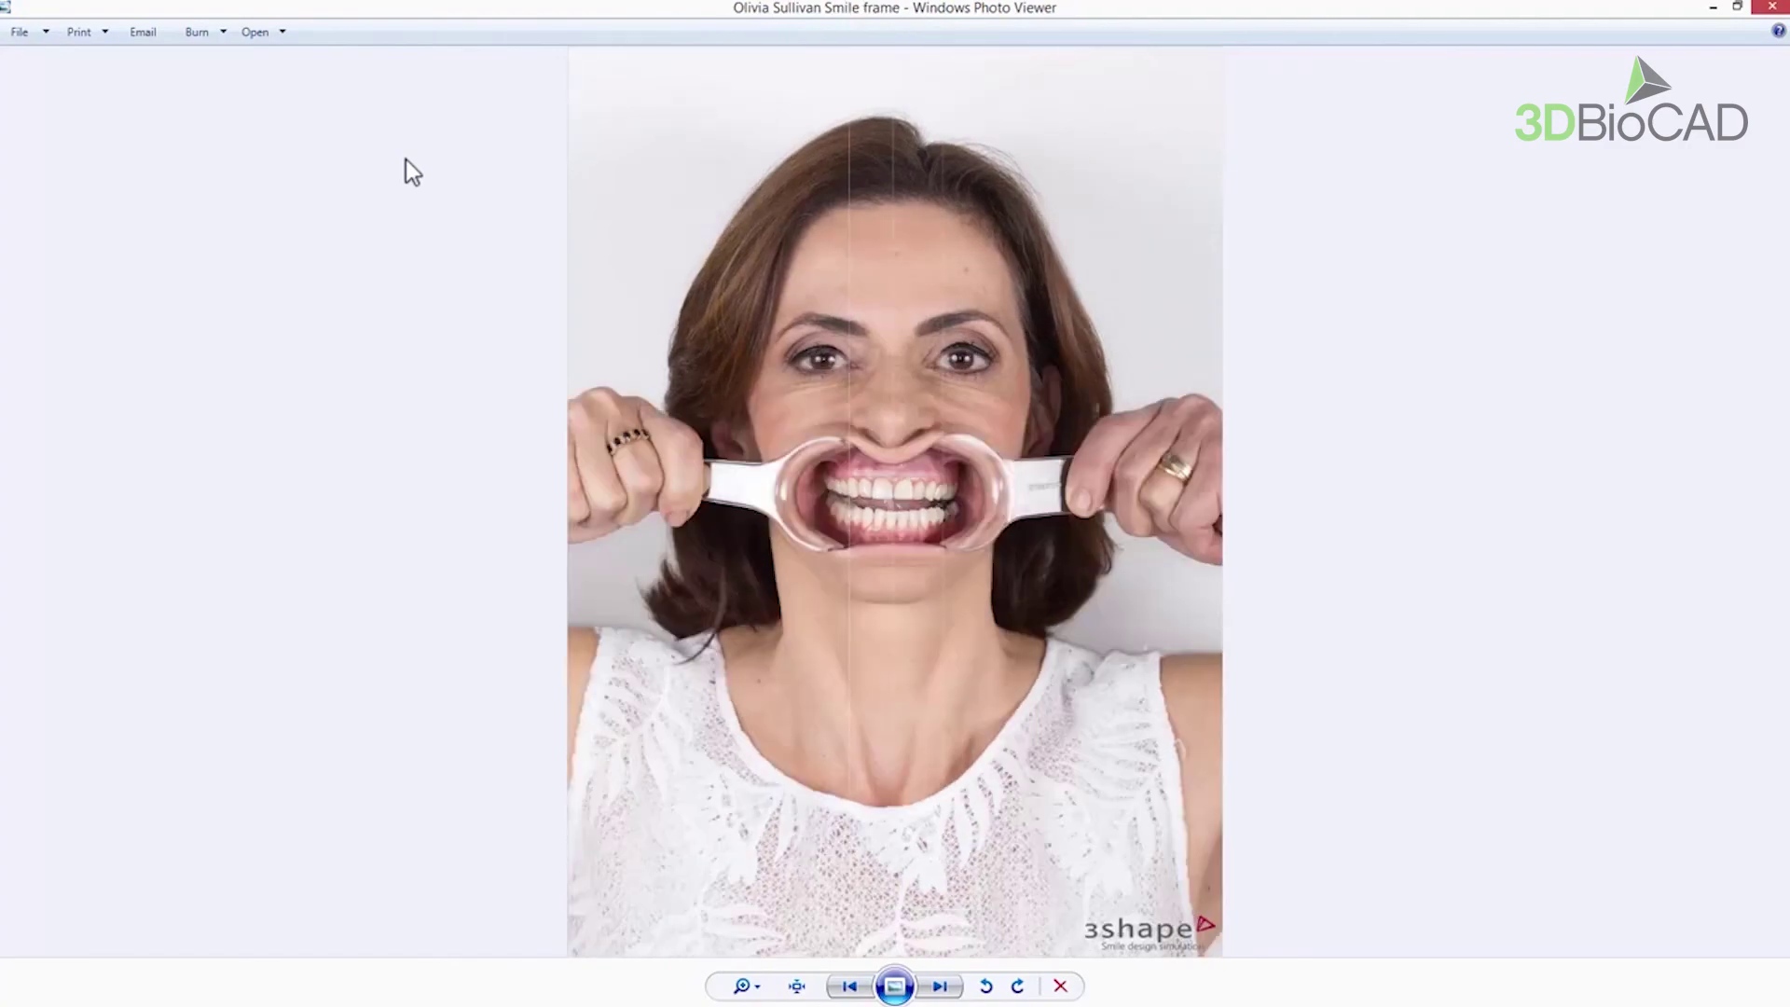
{"action": "key", "text": "Right"}
{"action": "key", "text": "Right"}
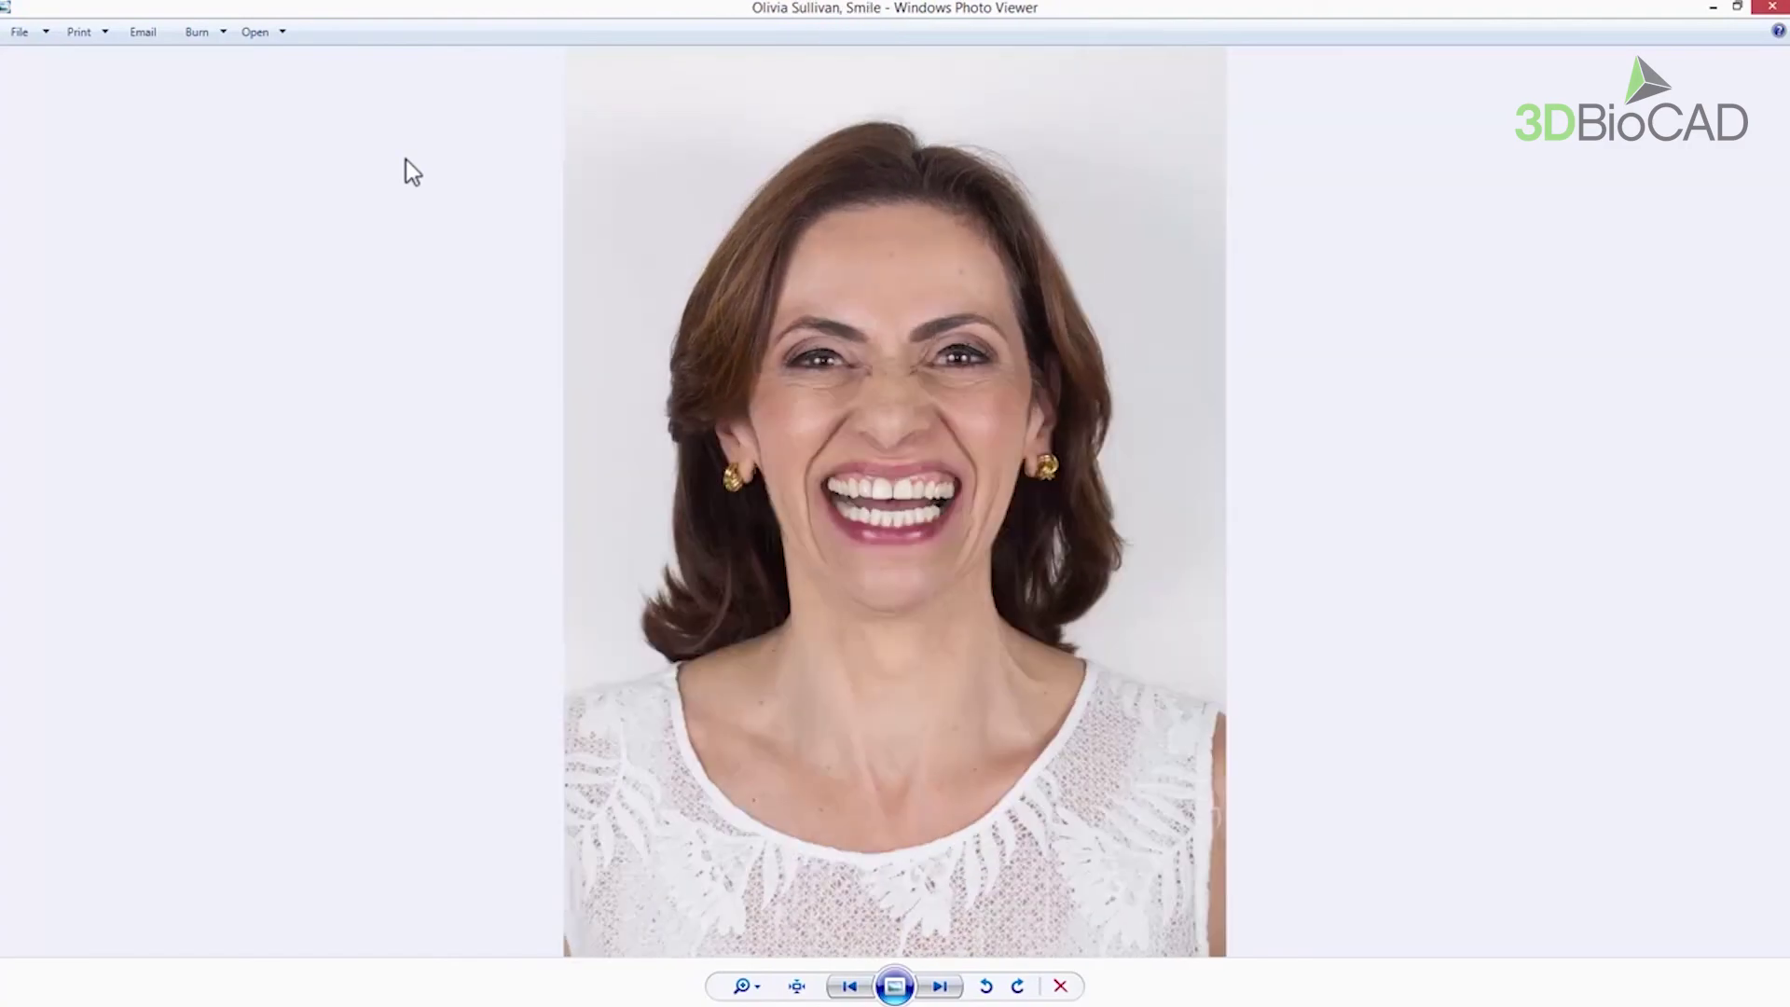